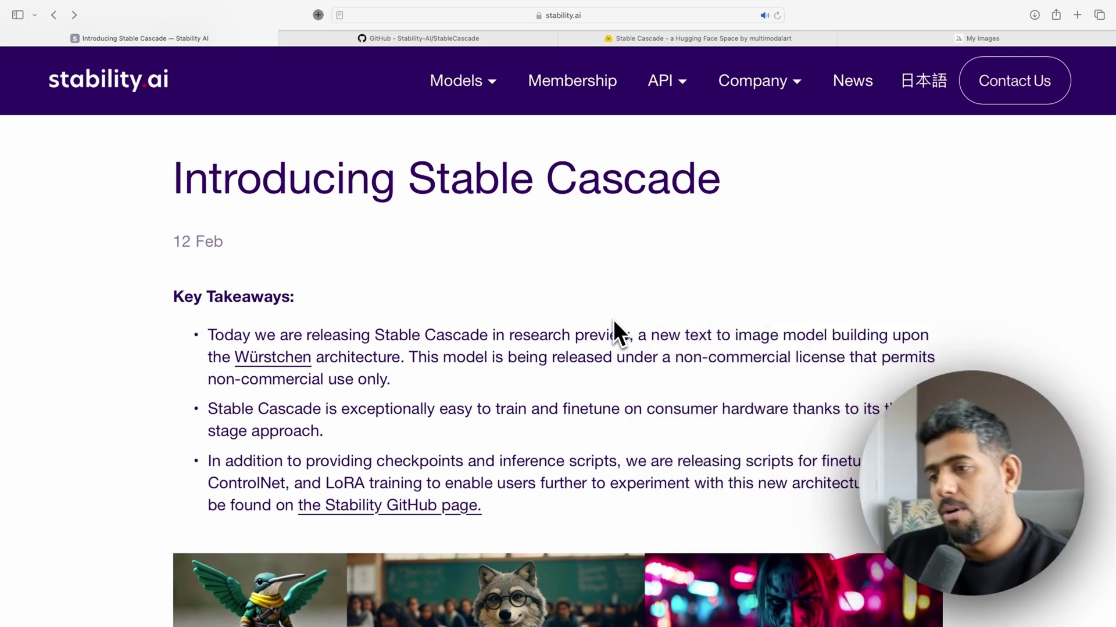
Read the Key Takeaways of the Stable Cascade announcement, highlighting the mention of the Würstchen architecture
scroll(613, 320, down, 1)
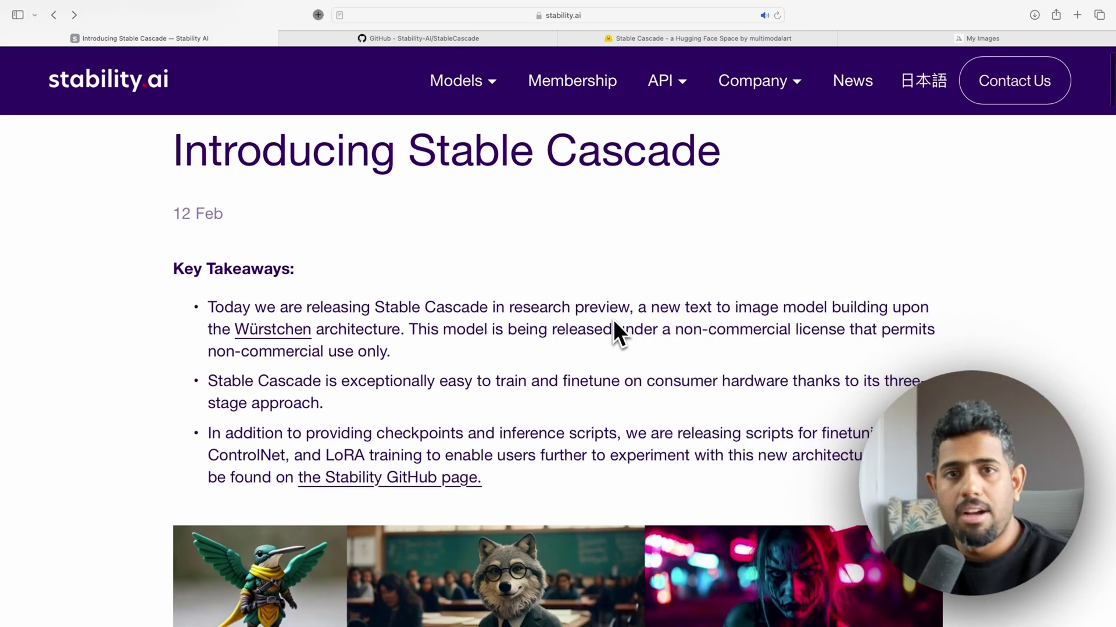
scroll(614, 322, down, 1)
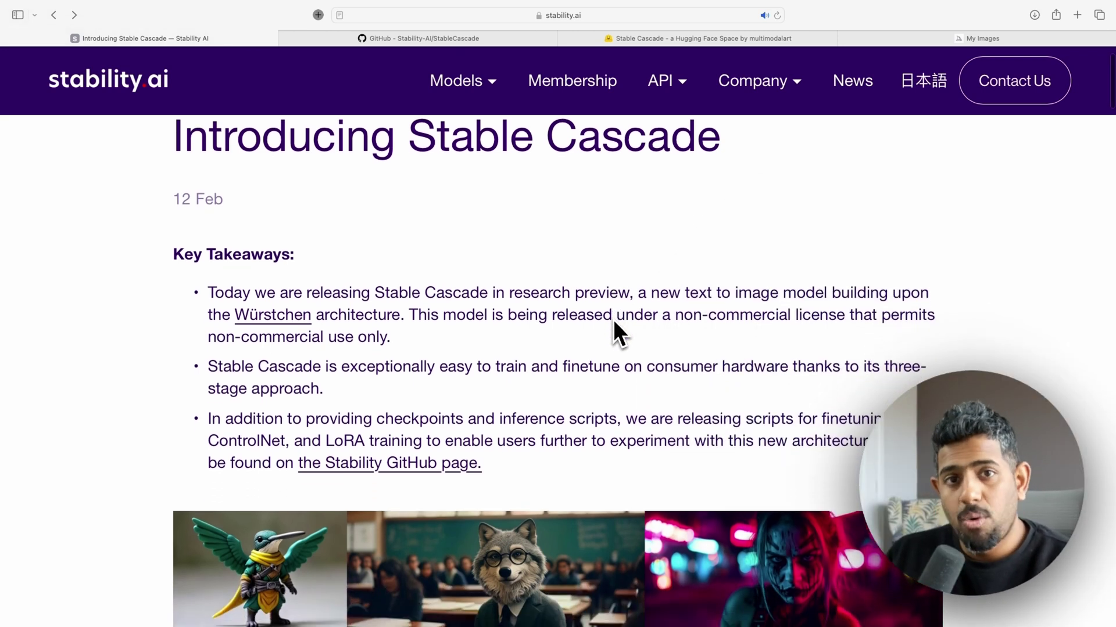
scroll(614, 322, down, 1)
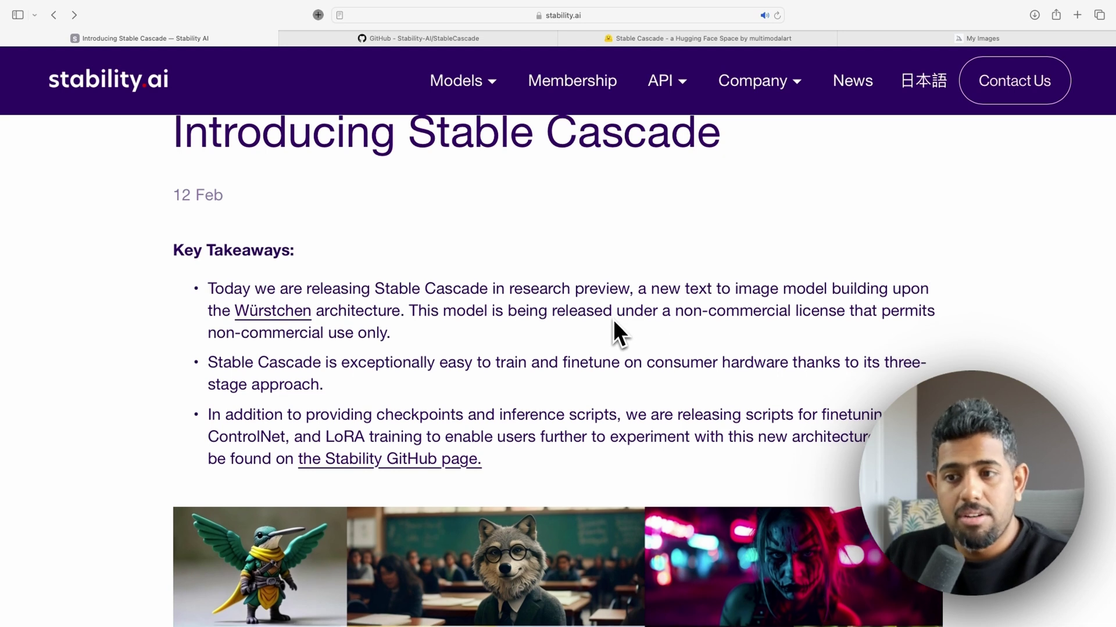
scroll(408, 325, up, 1)
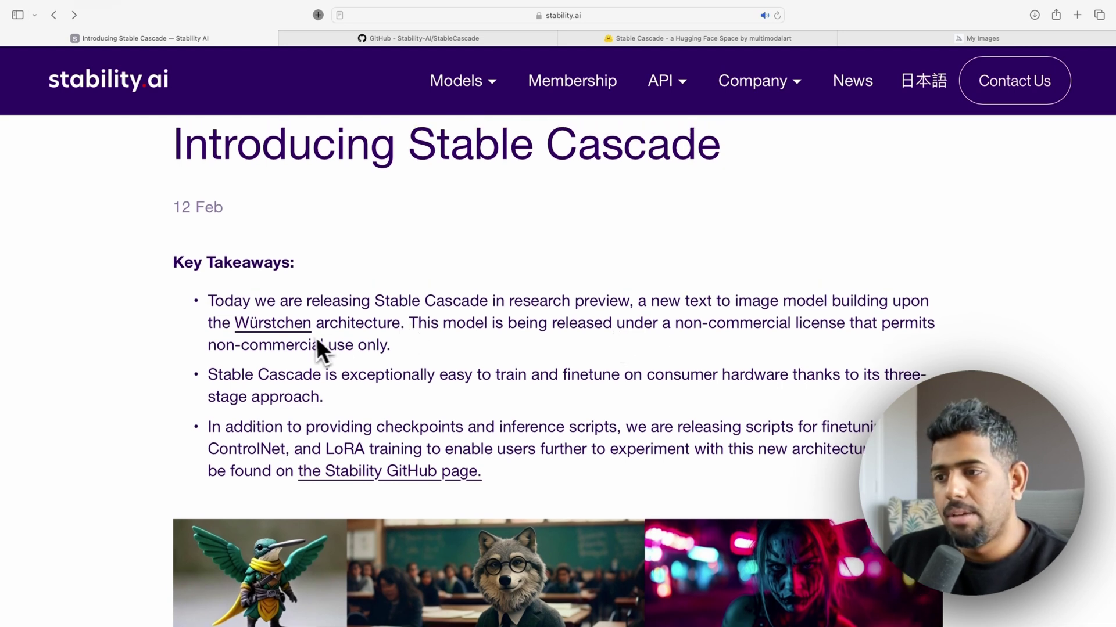
drag(405, 323, 234, 323)
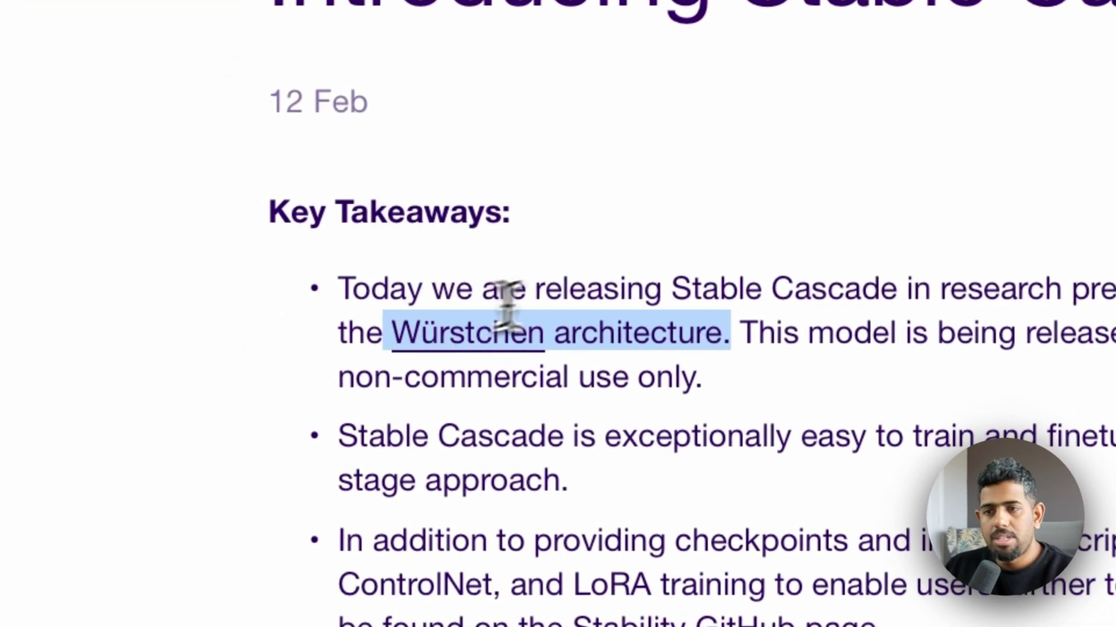
click(507, 301)
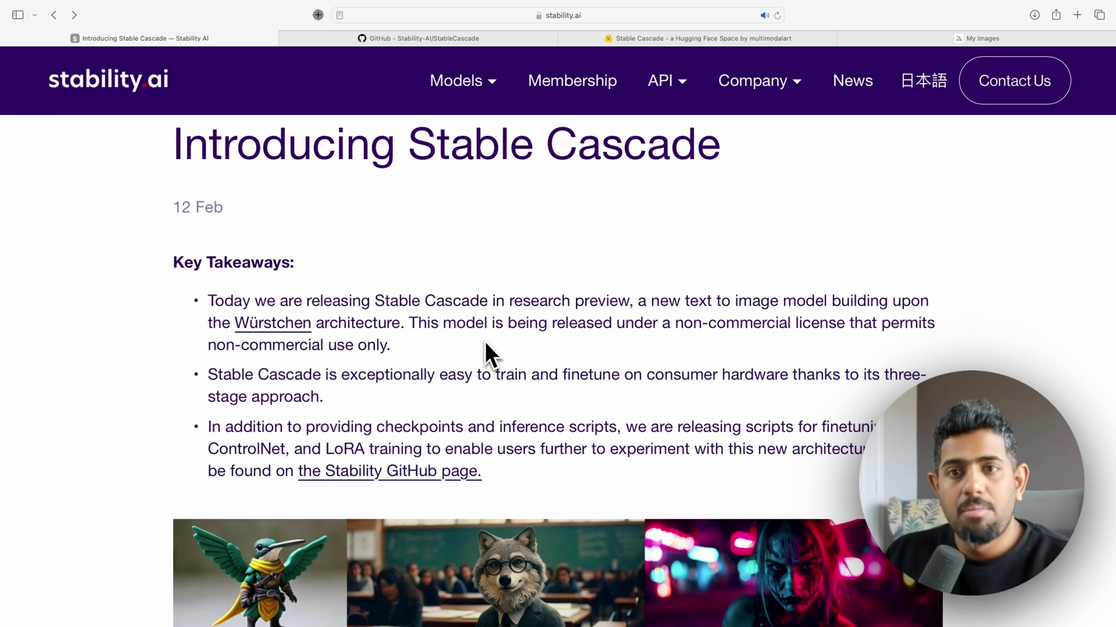
scroll(485, 344, down, 2)
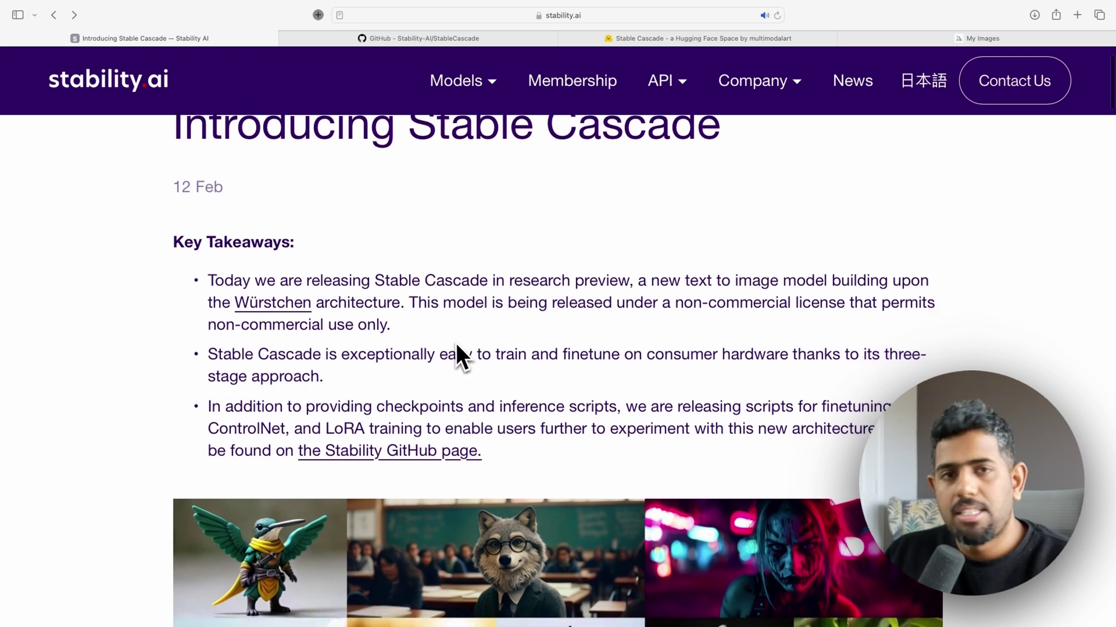
scroll(456, 343, down, 3)
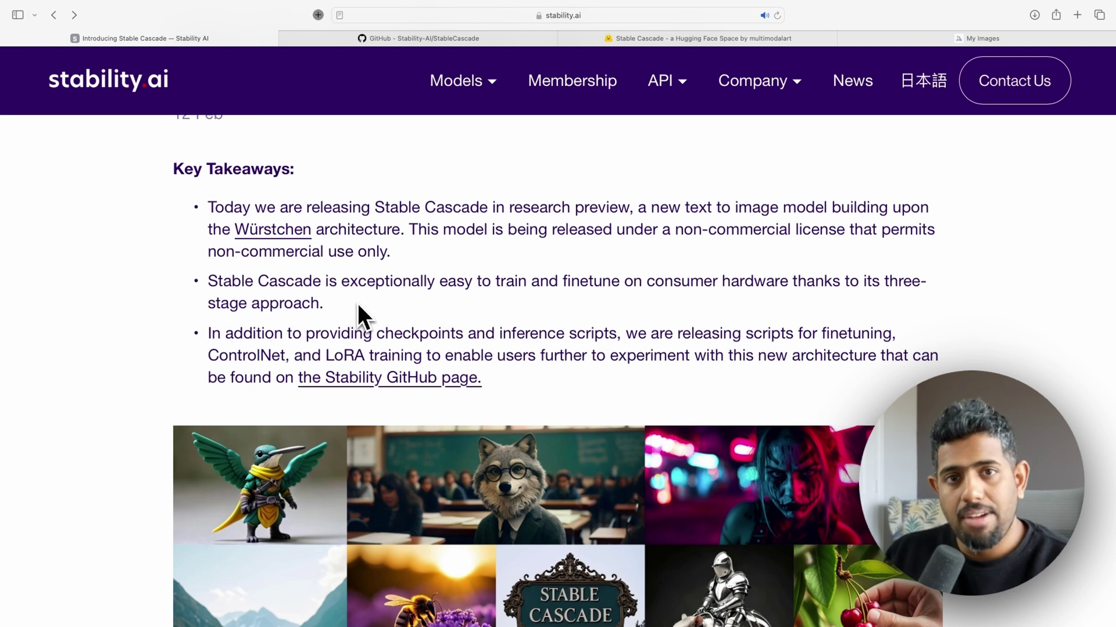
scroll(358, 304, down, 1)
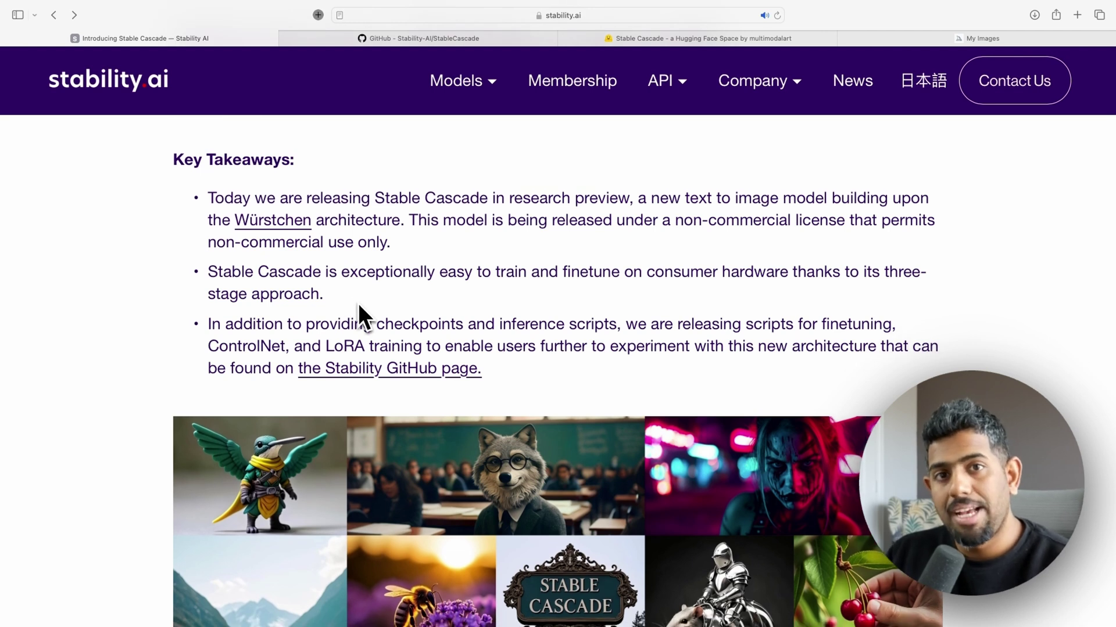
Examine the collage of sample images below the announcement's Key Takeaways
scroll(358, 305, down, 5)
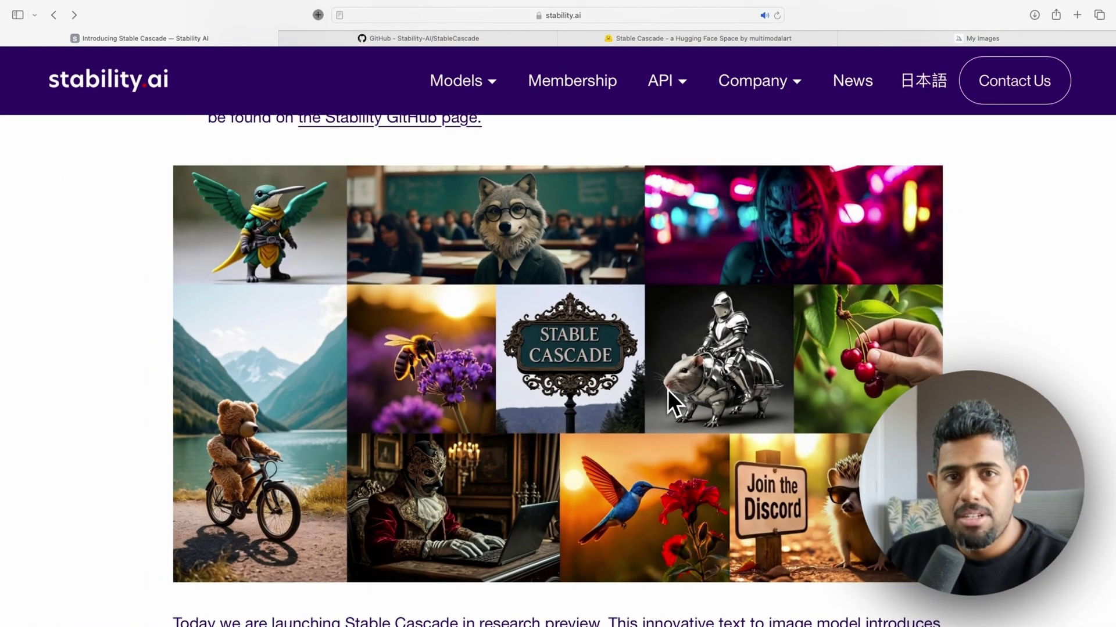
scroll(668, 391, down, 1)
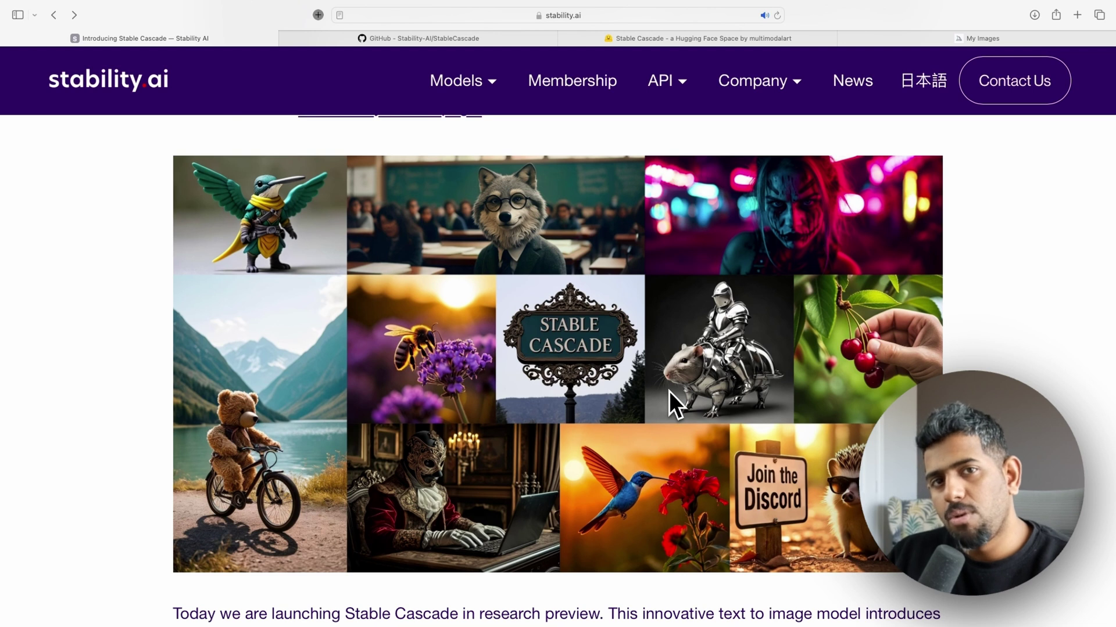
scroll(671, 391, down, 2)
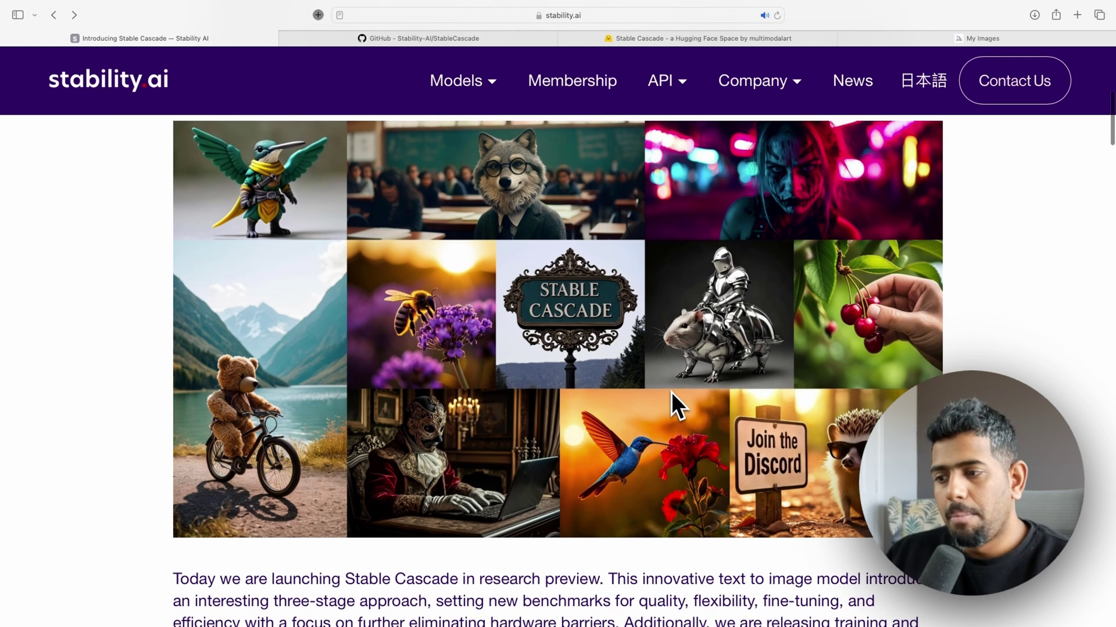
Examine the Technical Details section, including the Stage A, B and C pipeline diagram and the explanation beneath it
scroll(671, 393, down, 5)
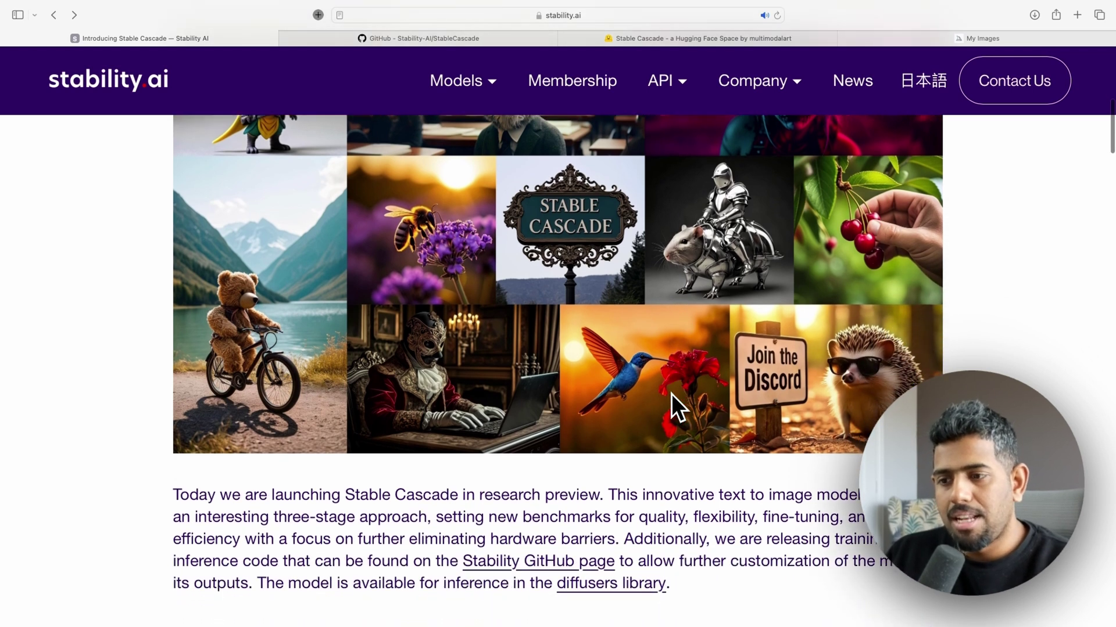
scroll(672, 397, down, 4)
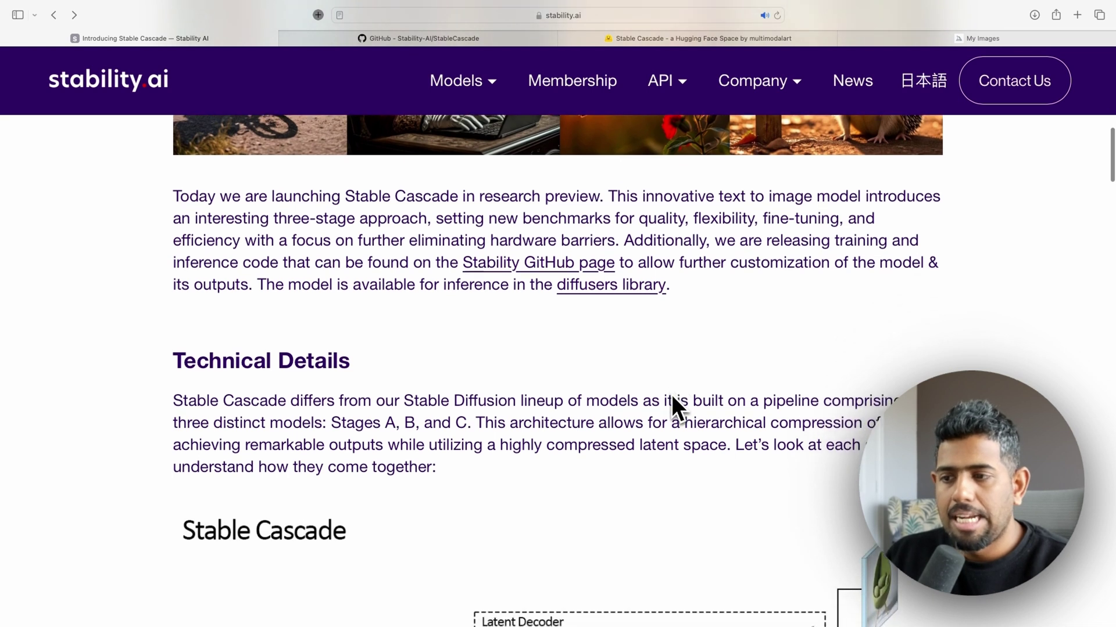
scroll(673, 401, down, 4)
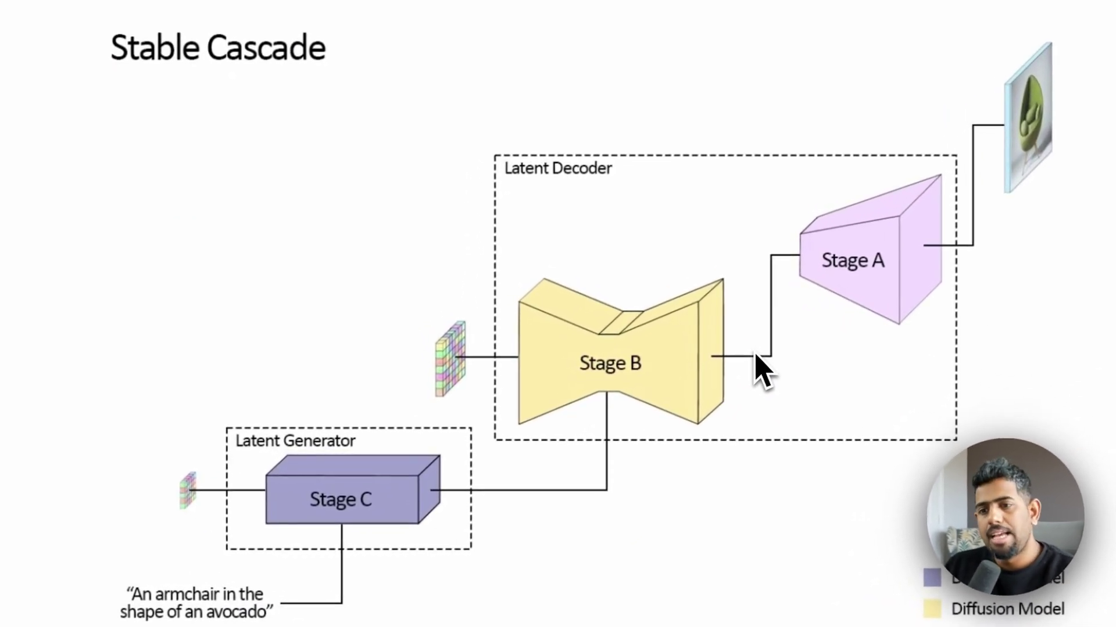
scroll(756, 355, down, 1)
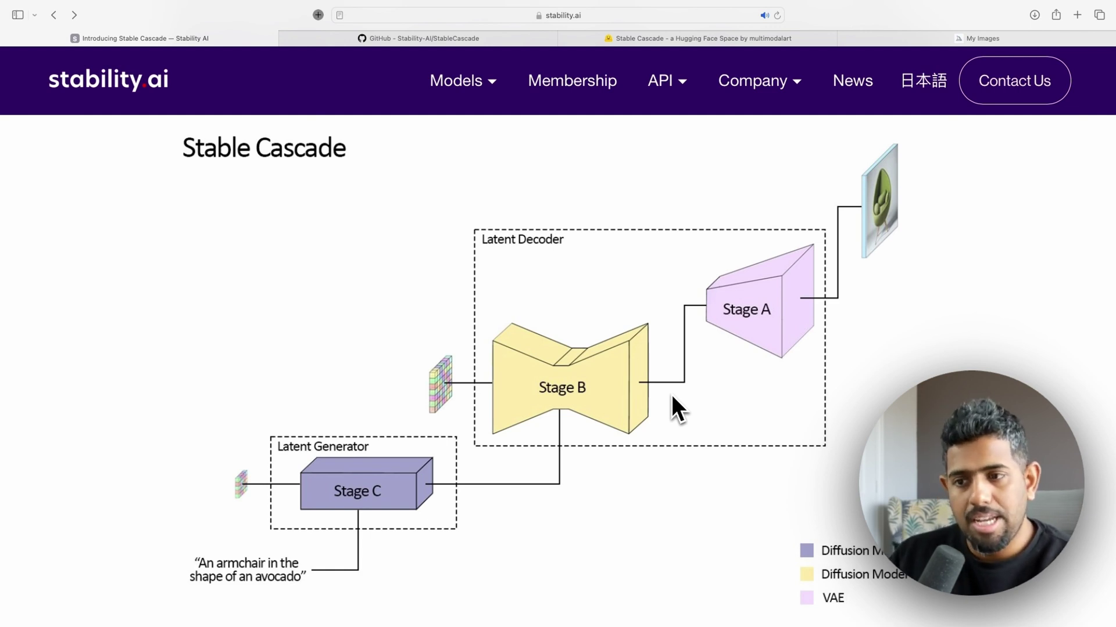
scroll(671, 395, down, 5)
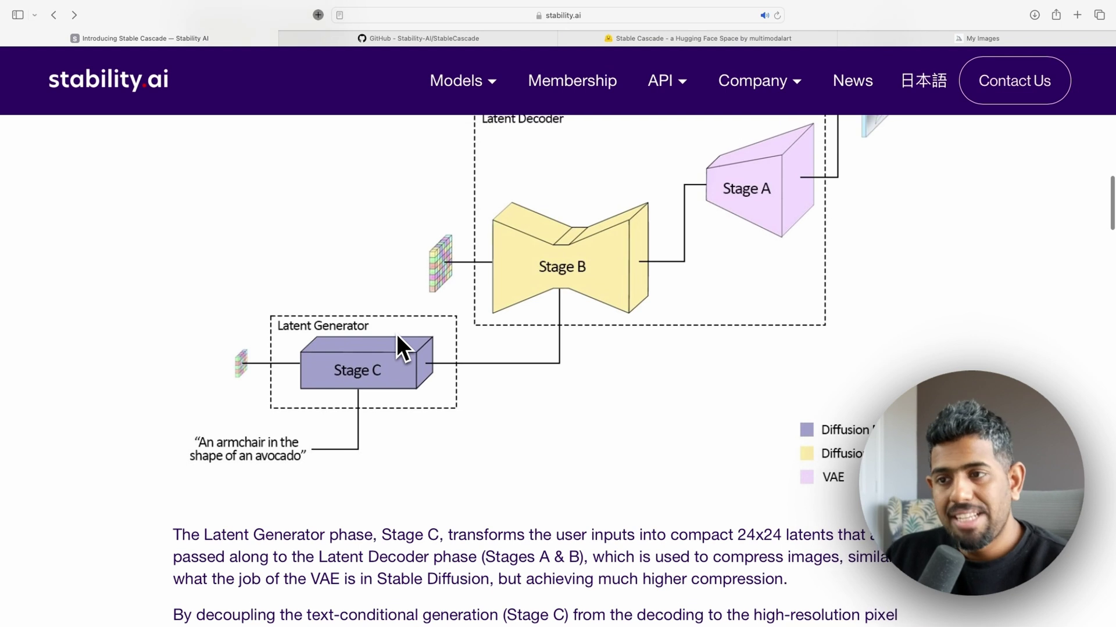
scroll(407, 389, down, 1)
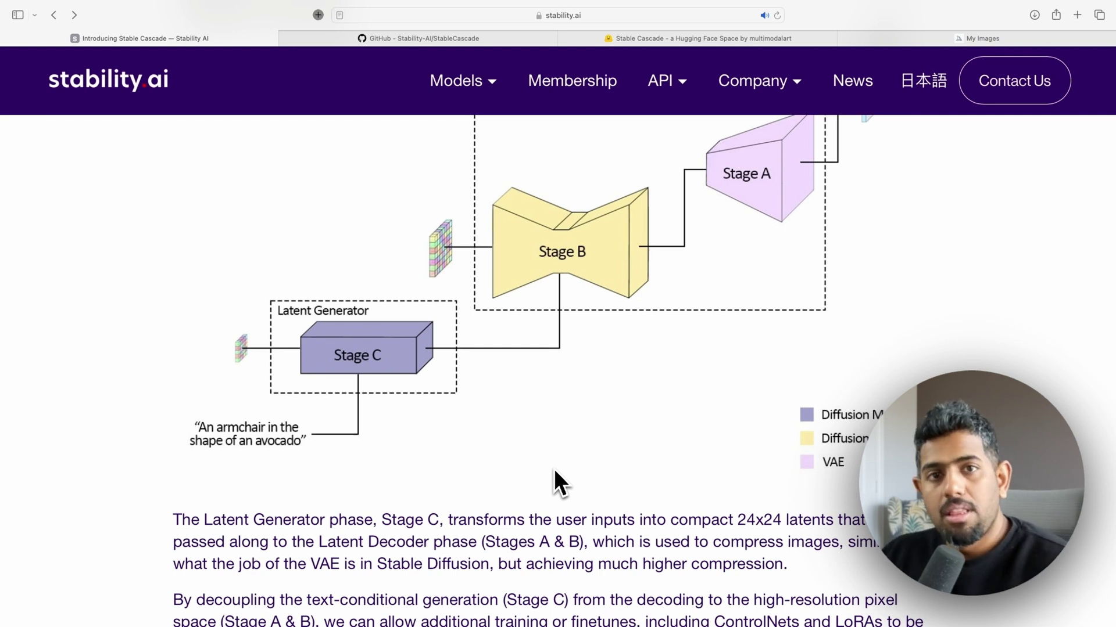
scroll(560, 483, down, 1)
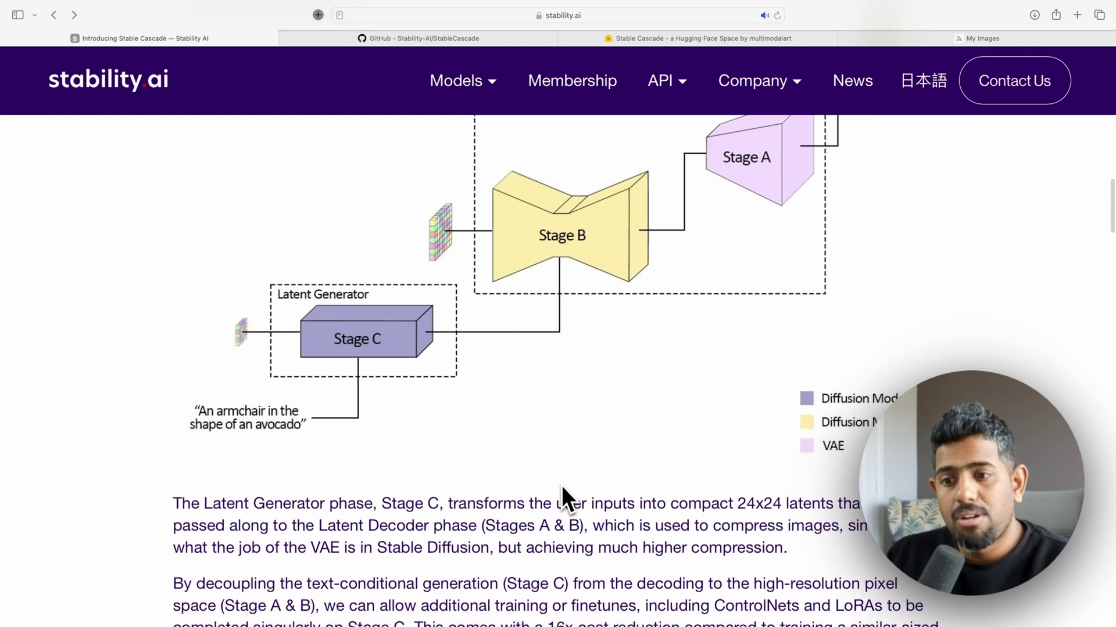
scroll(561, 485, down, 1)
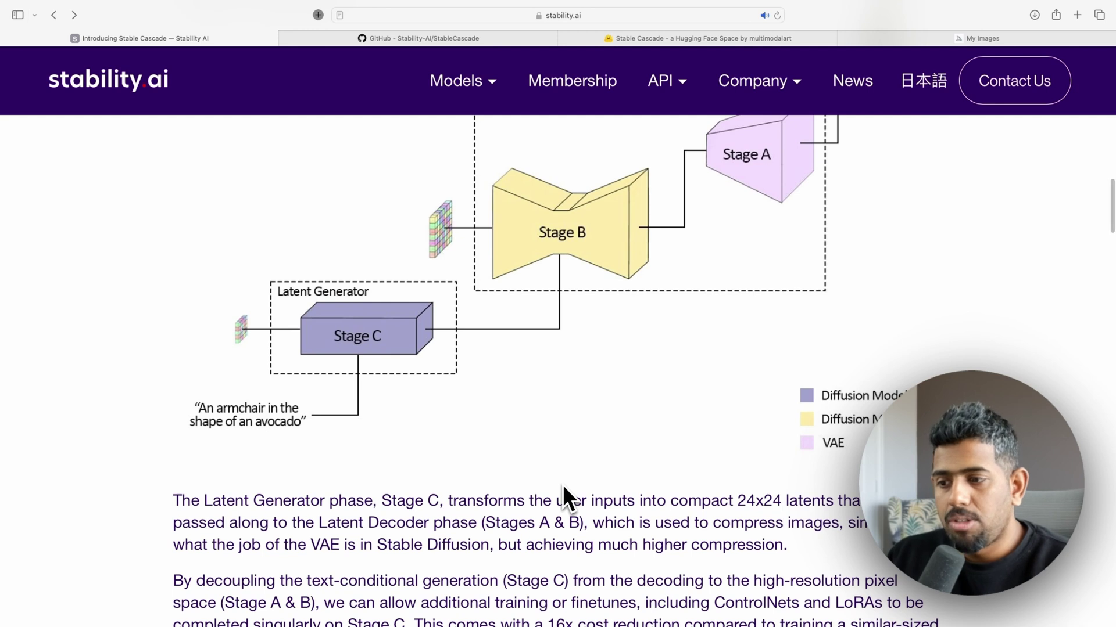
scroll(562, 484, down, 1)
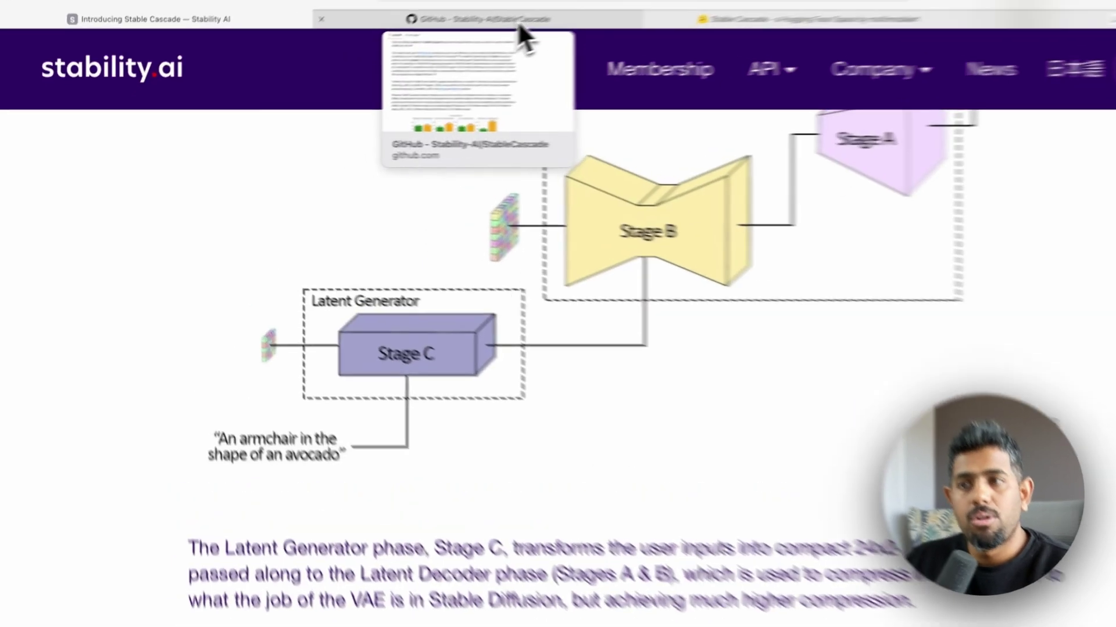
Read the StableCascade GitHub README's architecture paragraph, highlighting it and its 1024x1024 image size, and continue to the evaluation text
click(456, 39)
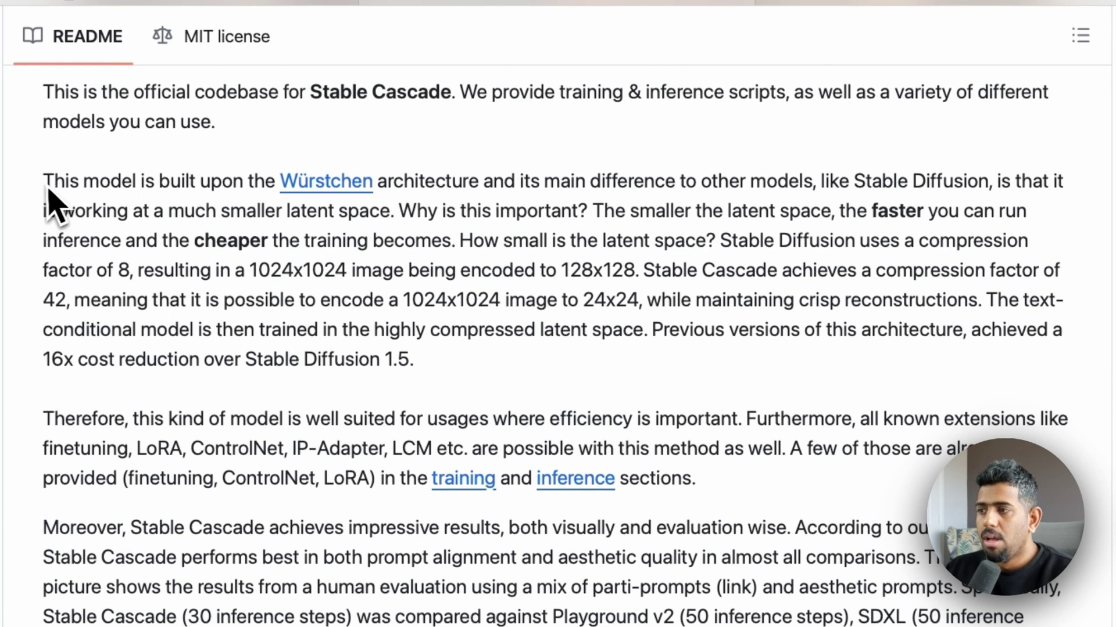
drag(44, 181, 431, 347)
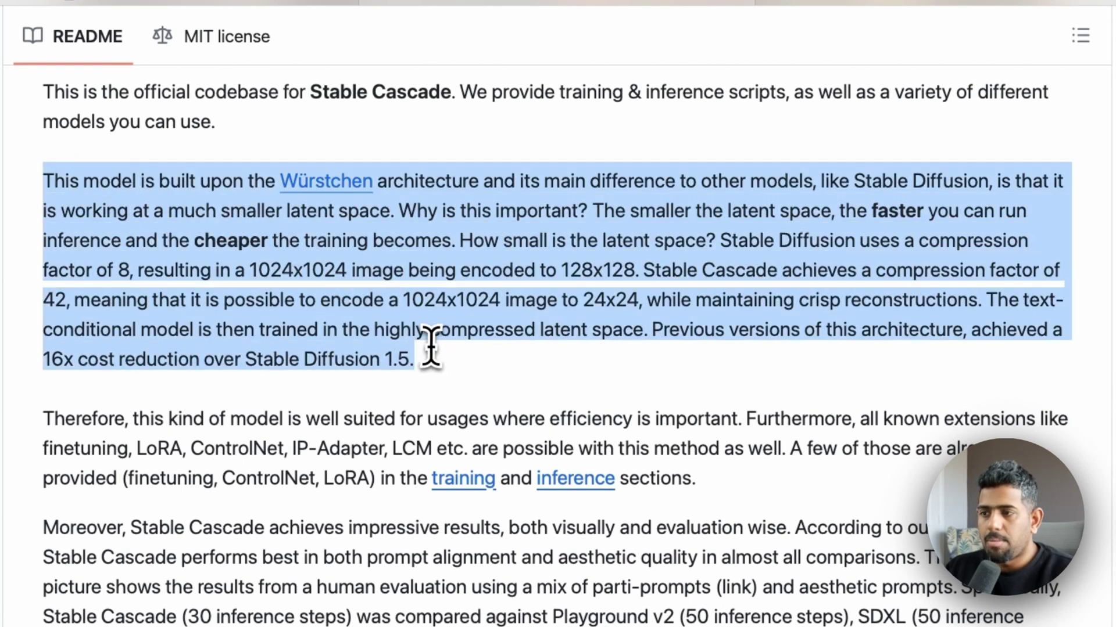
click(468, 373)
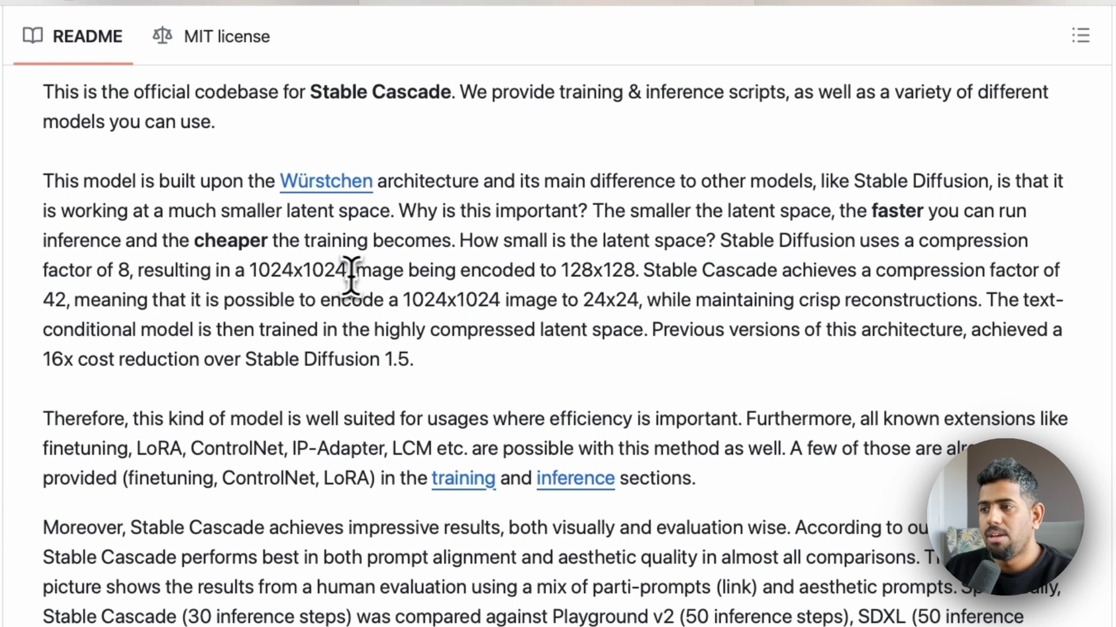
drag(349, 271, 241, 273)
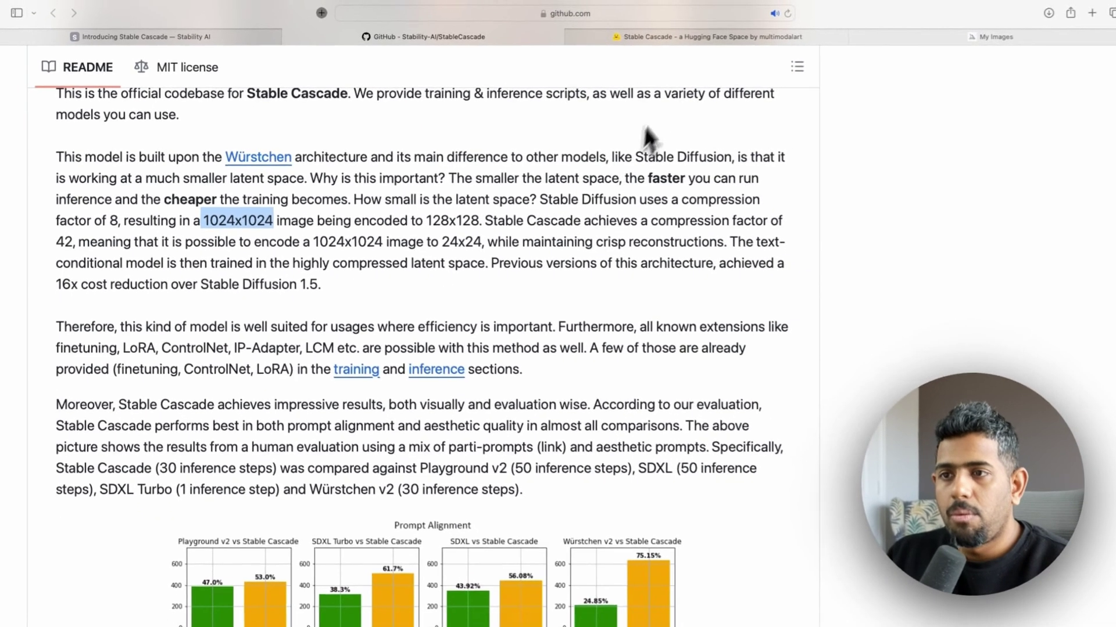
scroll(591, 180, down, 2)
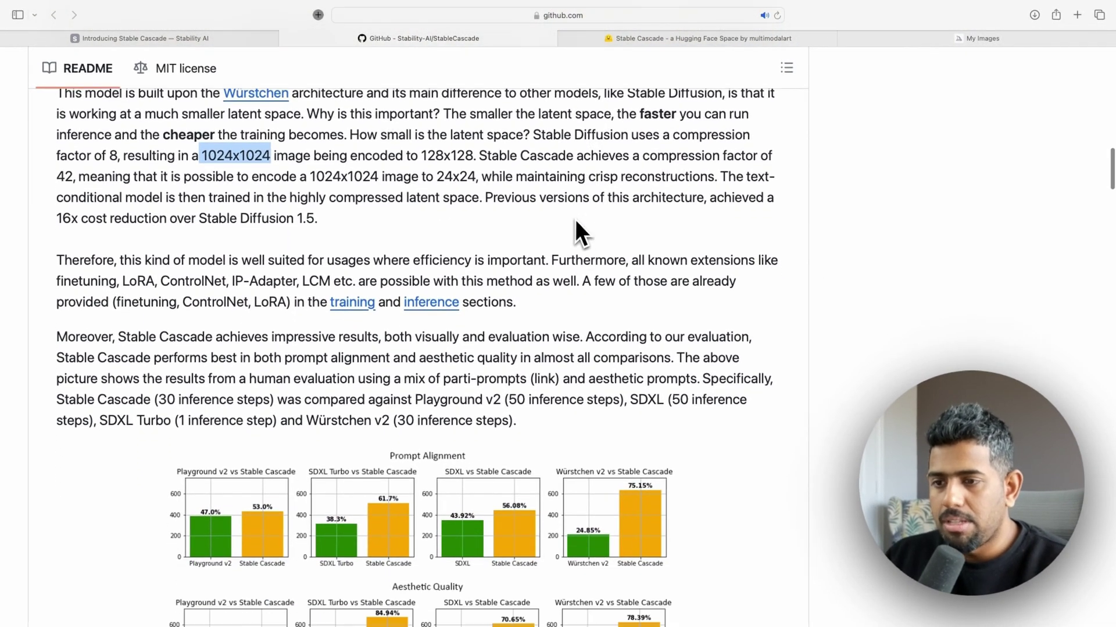
scroll(575, 265, down, 1)
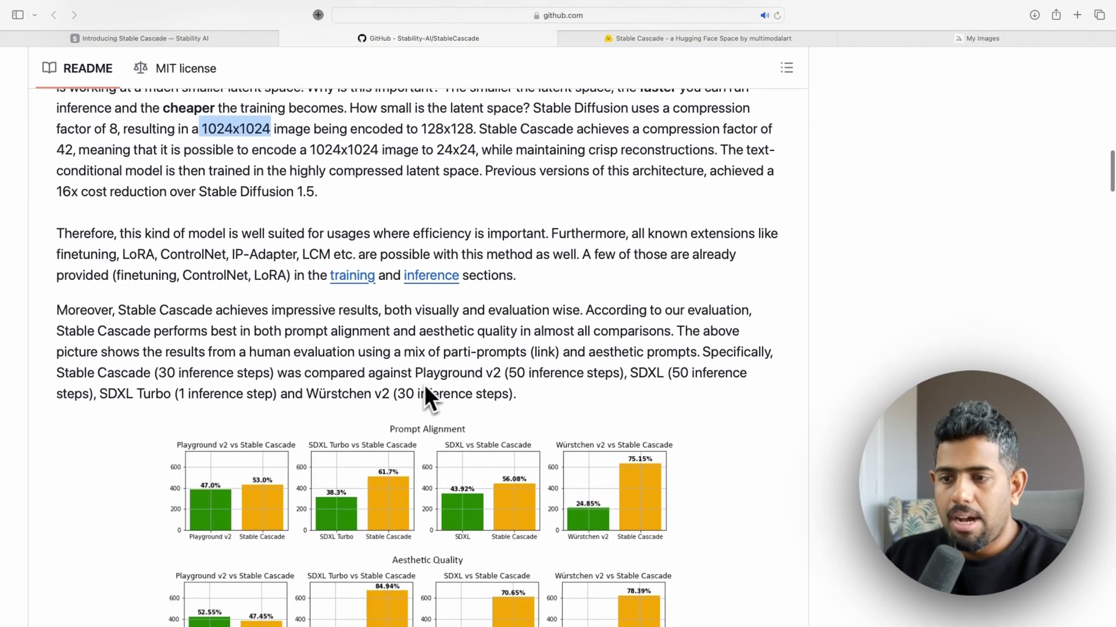
Return to the Stability AI announcement and examine the Prompt Alignment and Aesthetic Quality charts in the Comparison section
key(ctrl+shift+Tab)
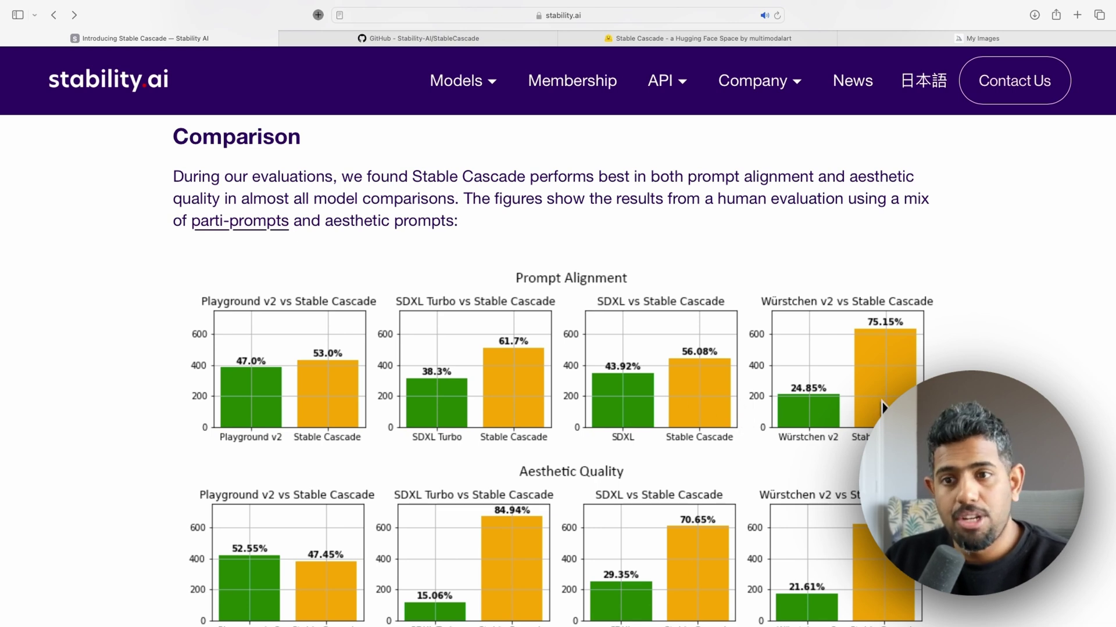
scroll(883, 407, down, 1)
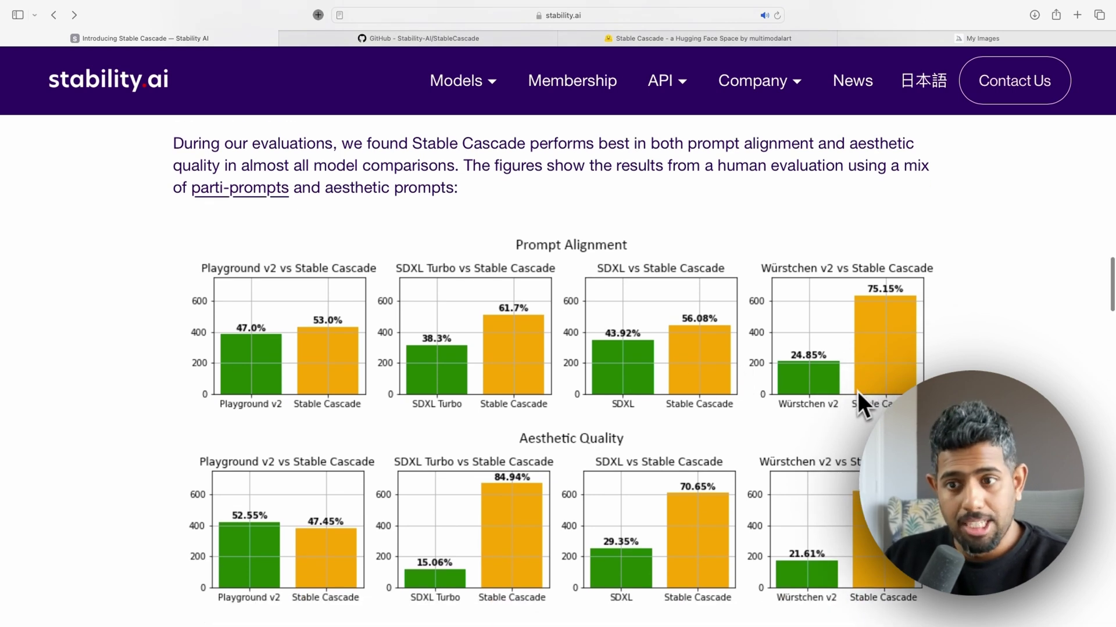
scroll(809, 401, down, 1)
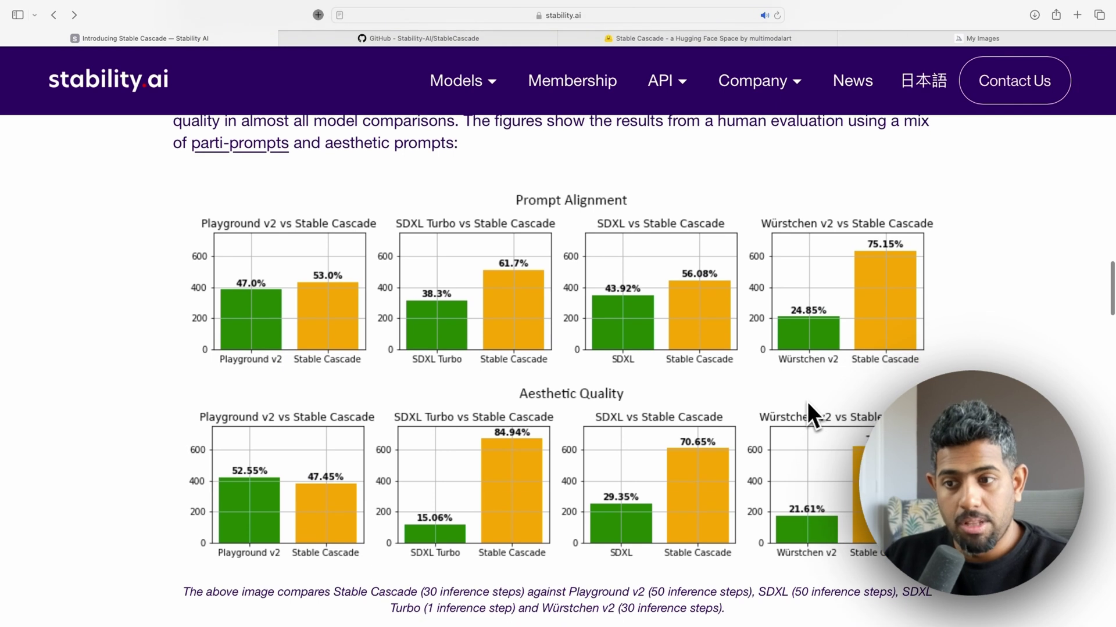
scroll(599, 415, down, 1)
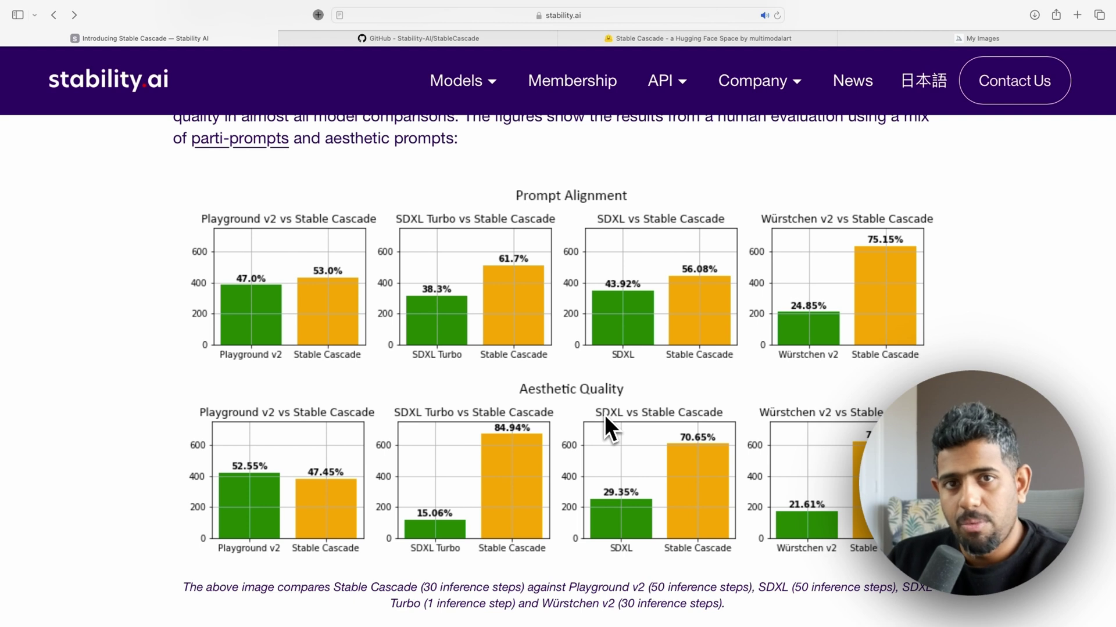
Examine the Inference Speed Comparison chart and highlight the start of the paragraph about Stable Cascade's focus on efficiency
scroll(407, 479, down, 5)
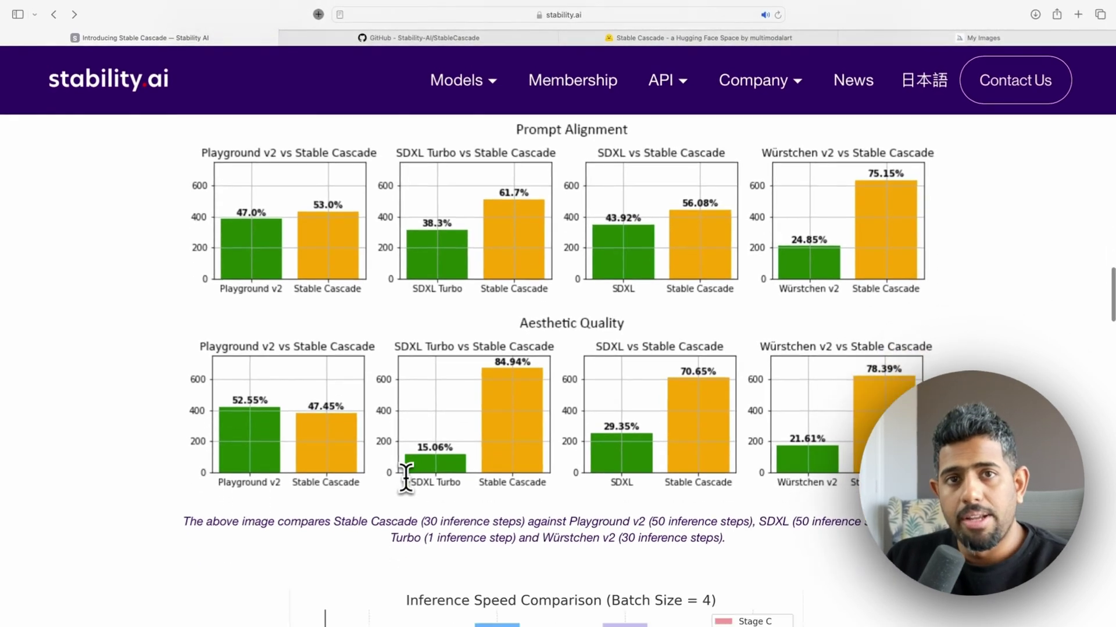
scroll(406, 480, down, 3)
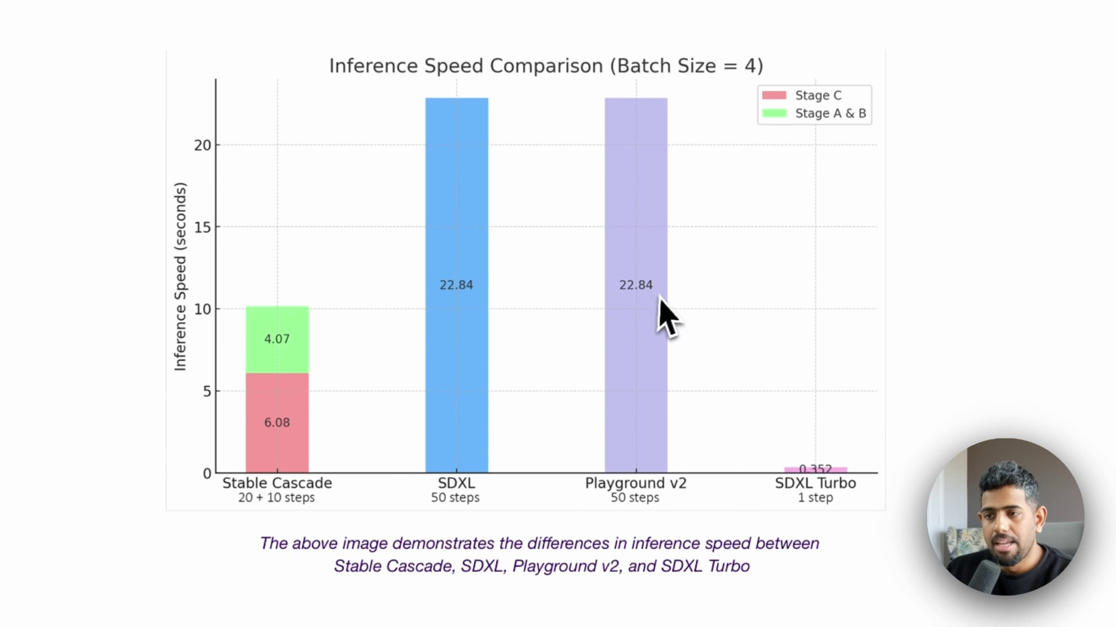
scroll(558, 320, down, 4)
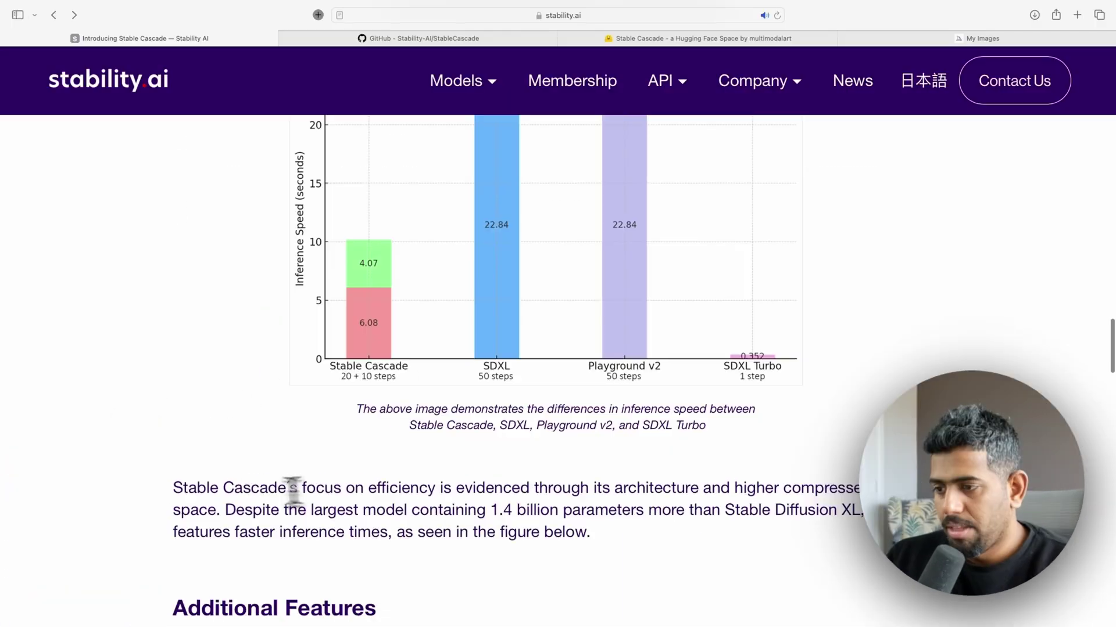
drag(173, 488, 442, 489)
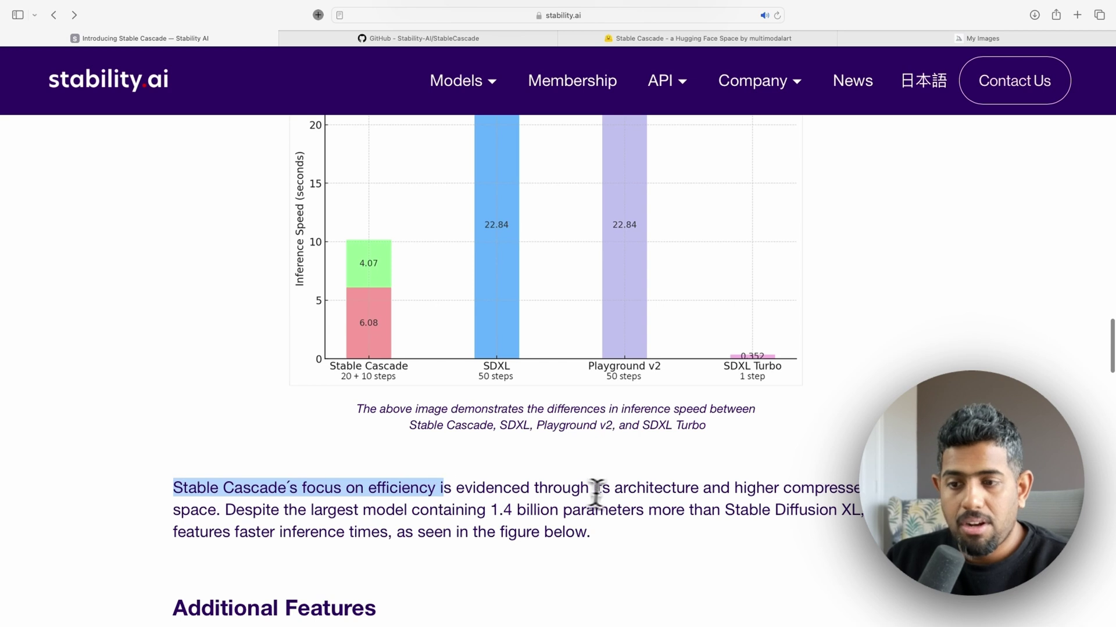
Highlight "faster inference times" in the efficiency paragraph and examine the image variation and image-to-image examples under Additional Features
click(632, 491)
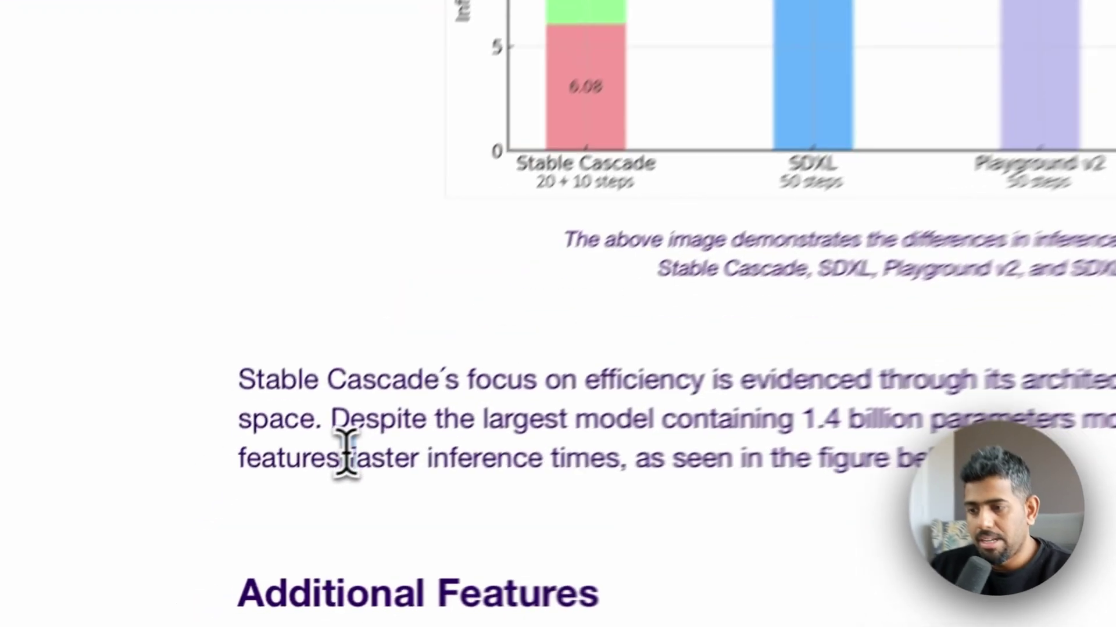
drag(230, 531, 392, 538)
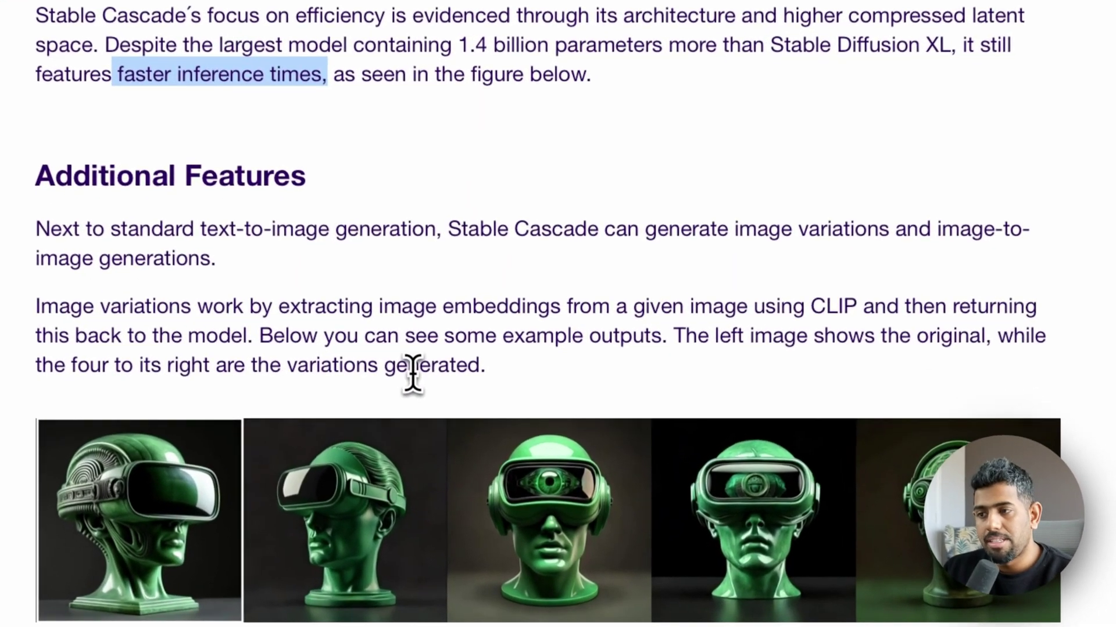
scroll(413, 375, down, 4)
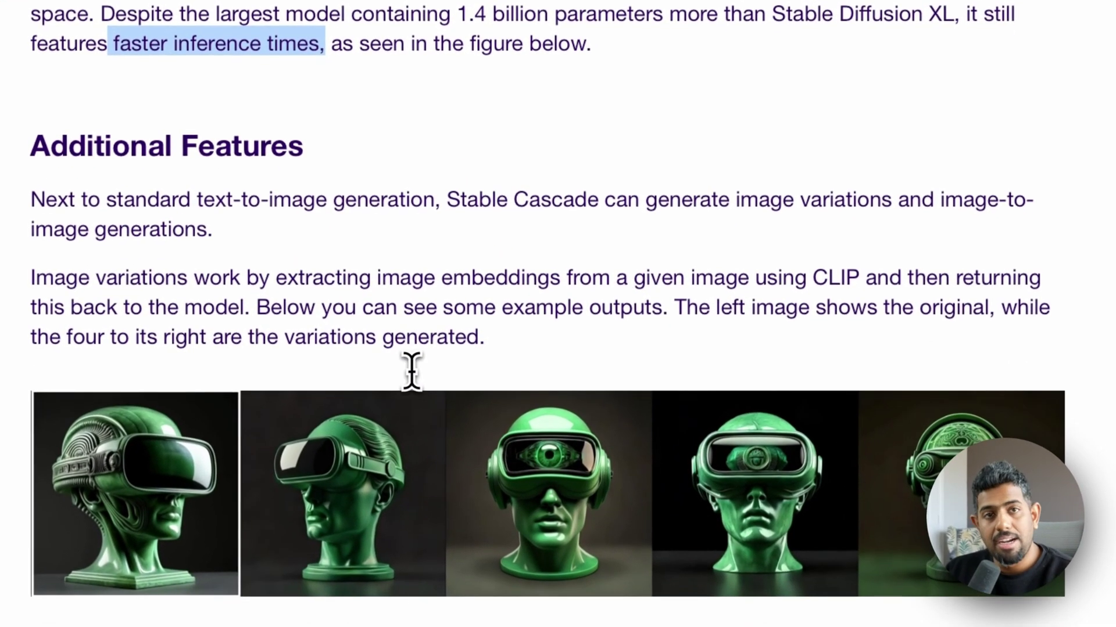
scroll(412, 371, down, 3)
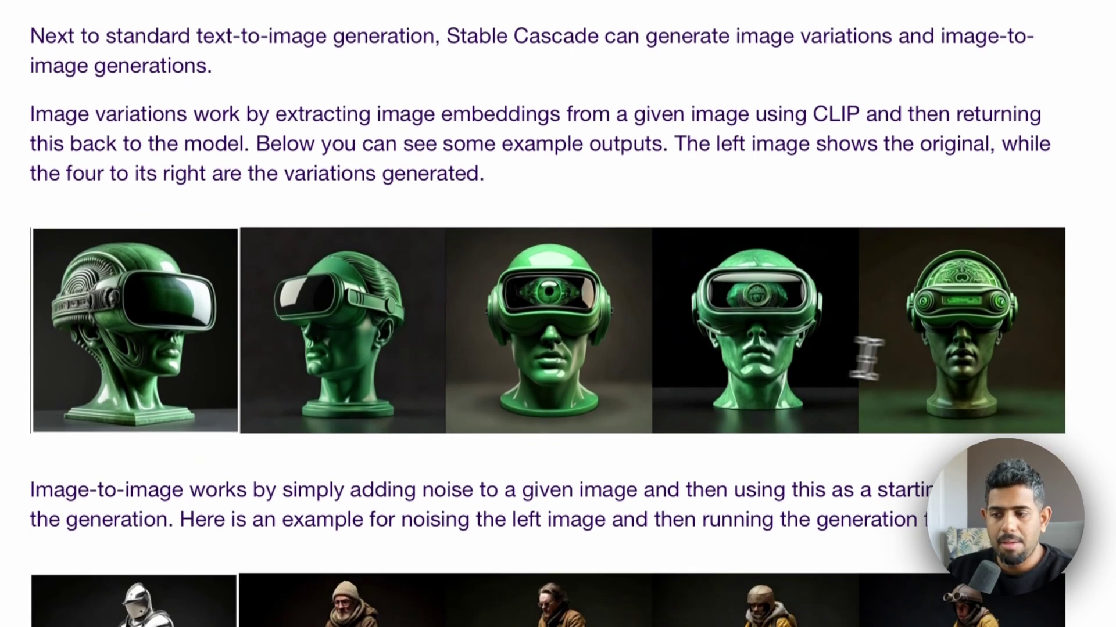
scroll(530, 336, down, 9)
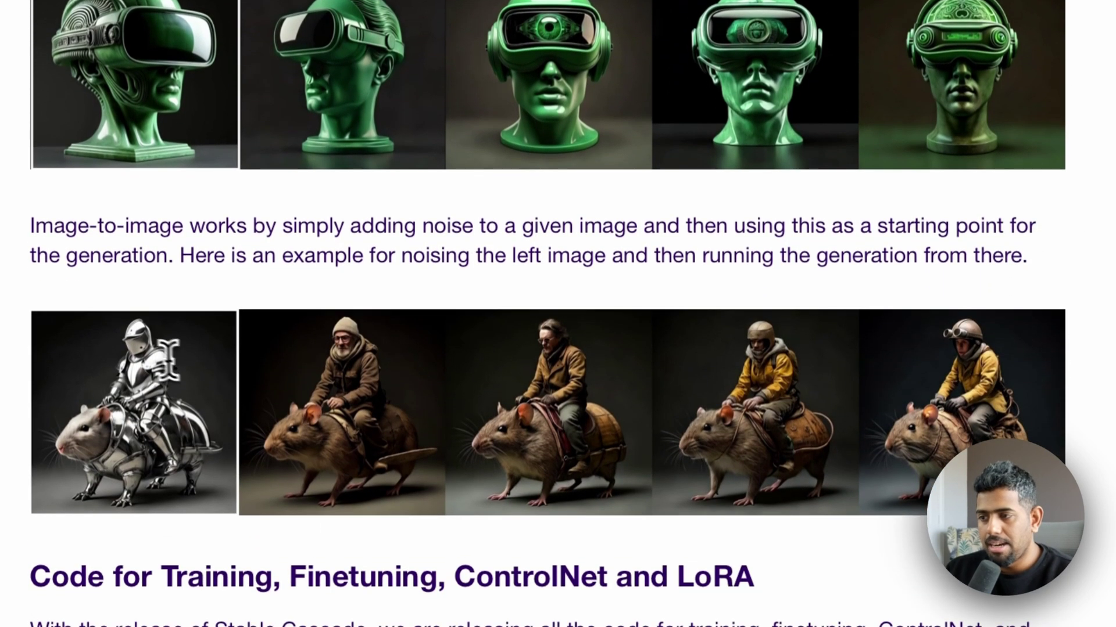
scroll(336, 455, down, 2)
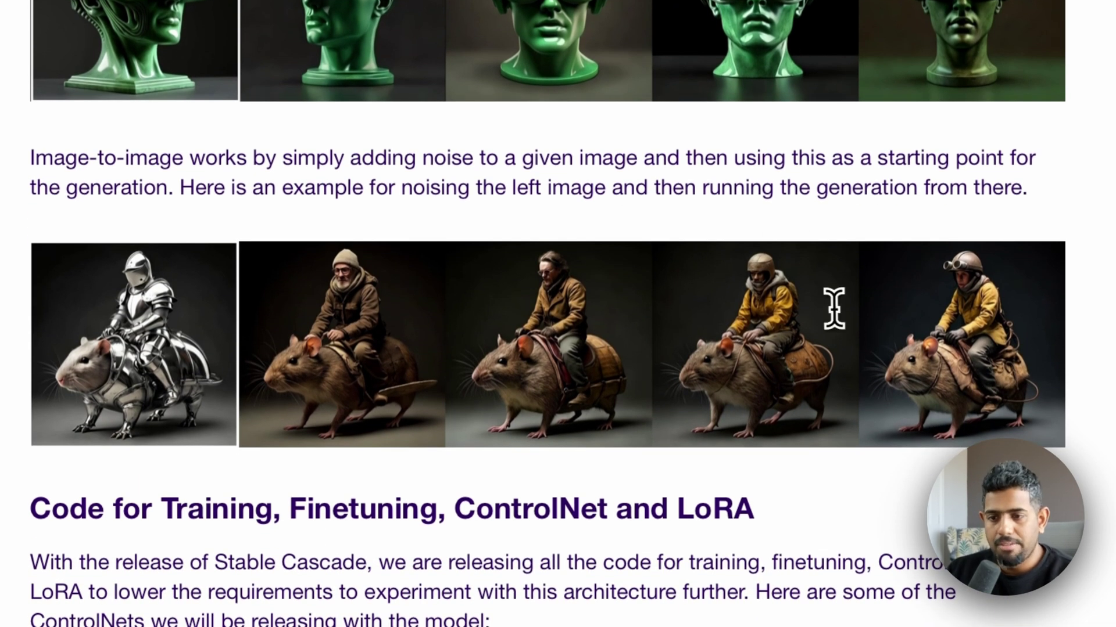
Examine the Inpainting / Outpainting and Canny Edge examples in the Code for Training, Finetuning, ControlNet and LoRA section
scroll(825, 314, down, 10)
scroll(588, 321, down, 7)
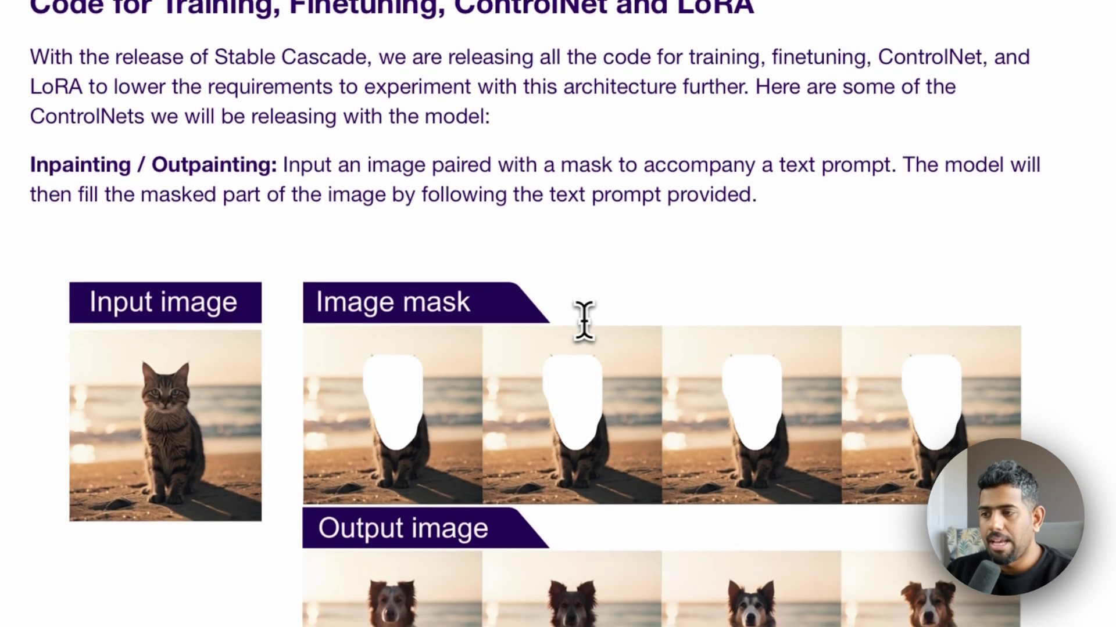
scroll(375, 235, down, 1)
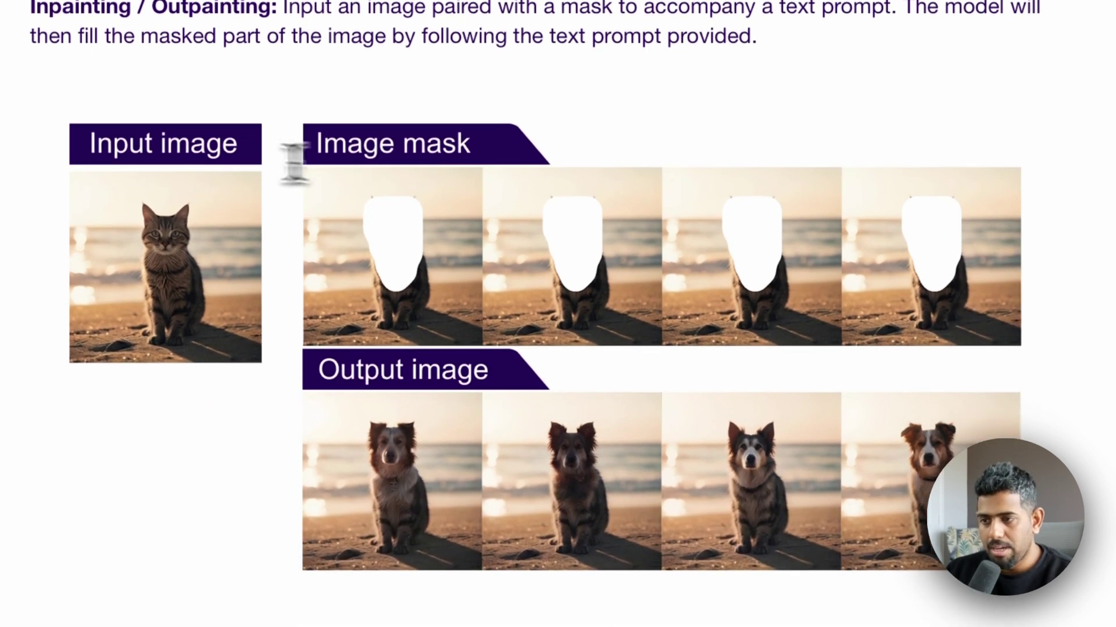
scroll(911, 292, down, 3)
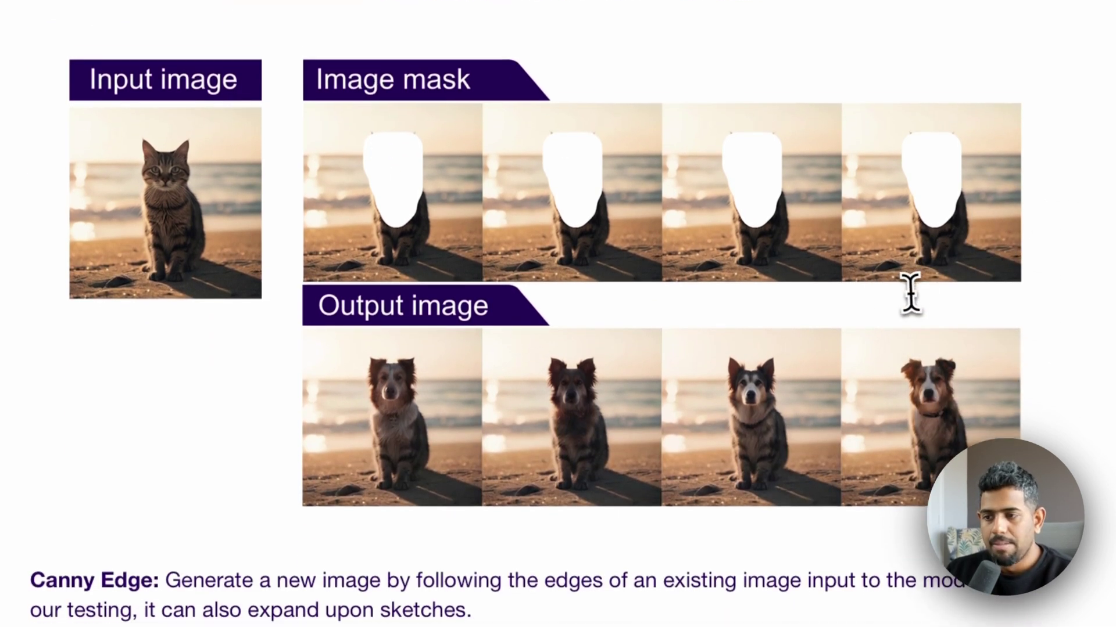
scroll(924, 375, down, 12)
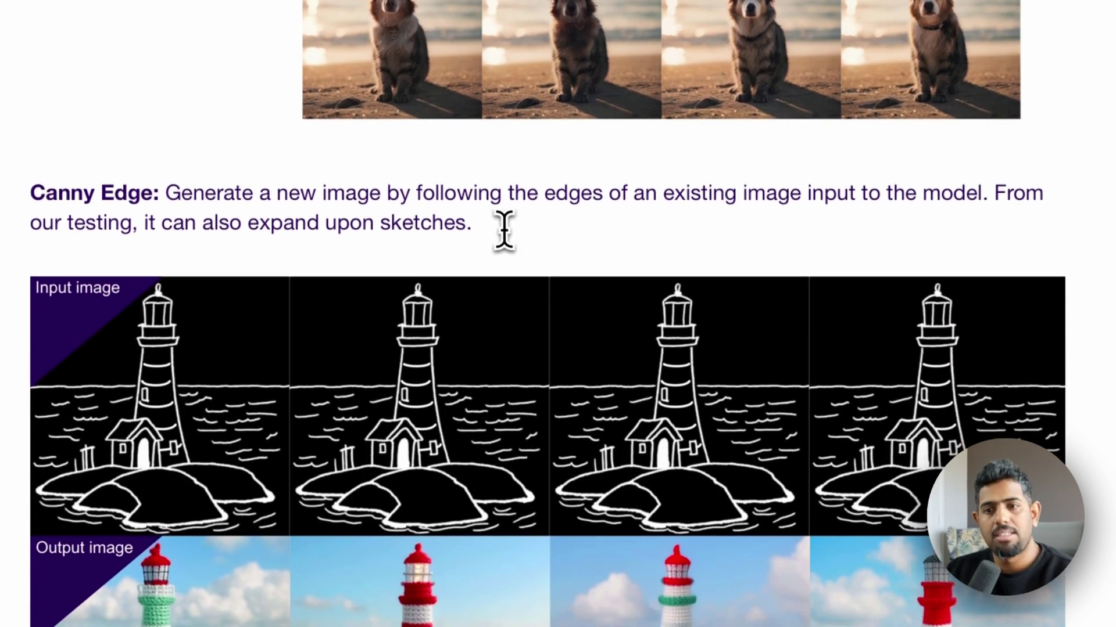
scroll(496, 232, down, 8)
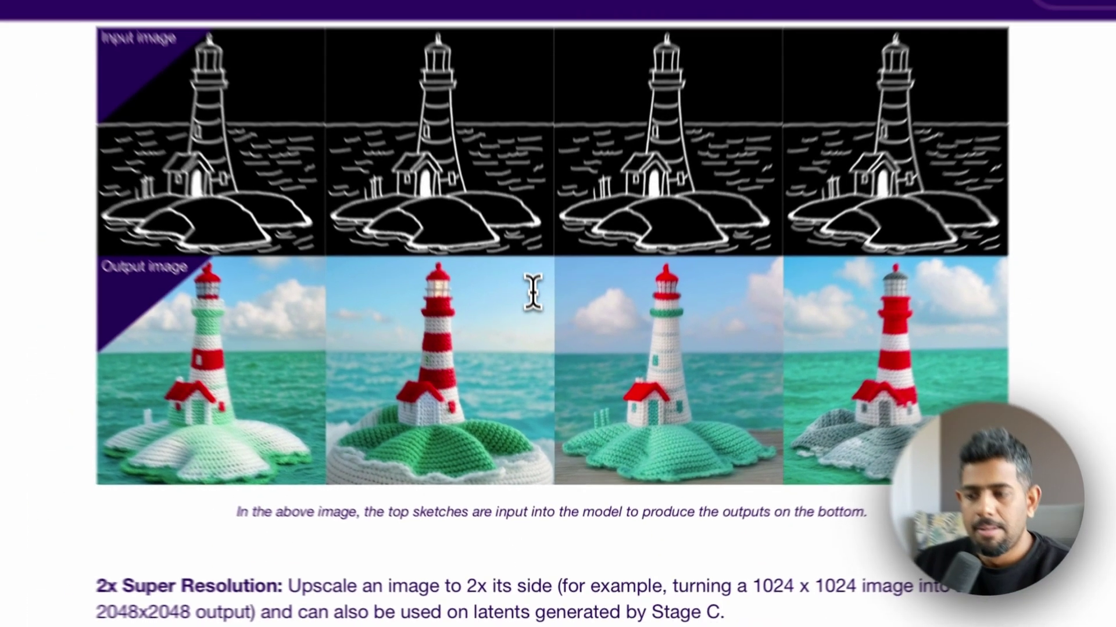
scroll(541, 344, down, 4)
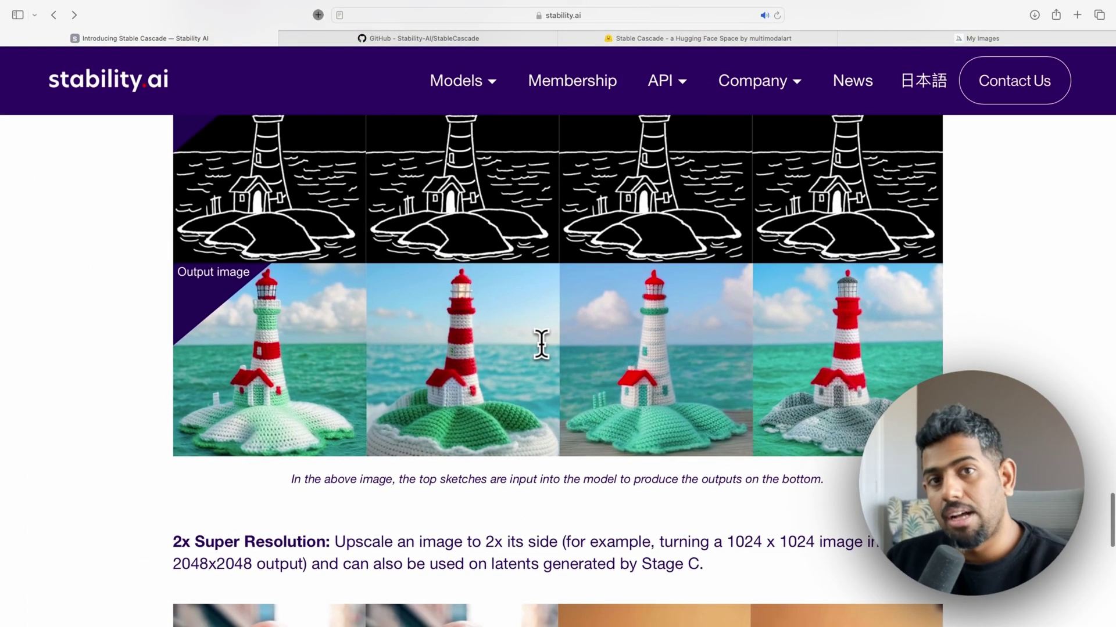
Examine the 2x Super Resolution section and its sample images, highlighting the phrase "latents generated by Stage C"
scroll(541, 344, down, 6)
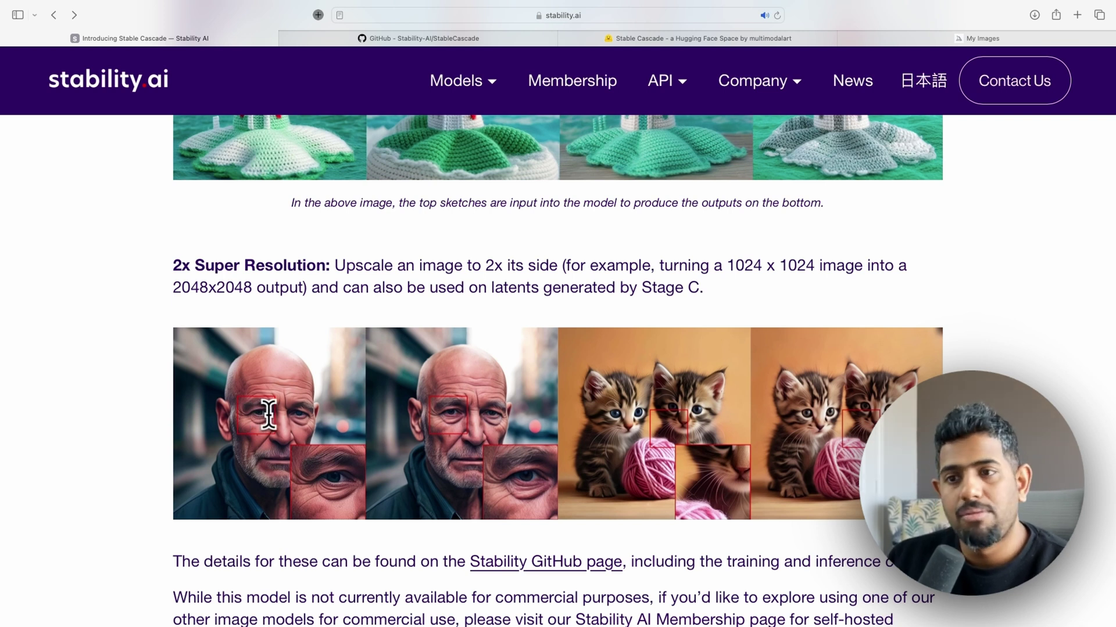
scroll(268, 415, down, 1)
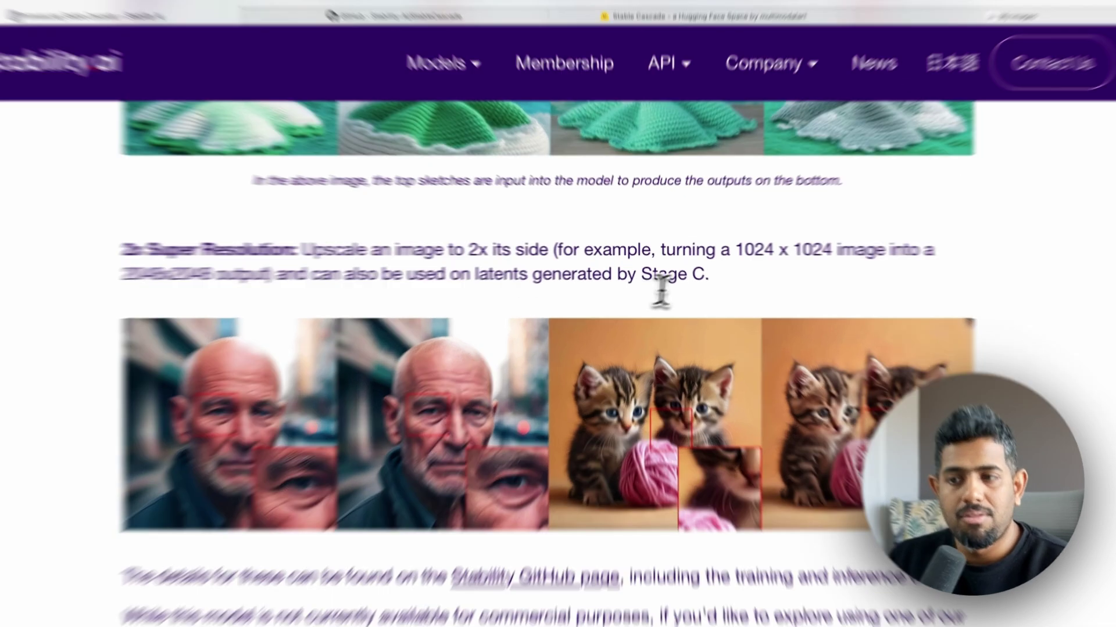
drag(704, 273, 625, 277)
click(513, 284)
drag(760, 295, 339, 304)
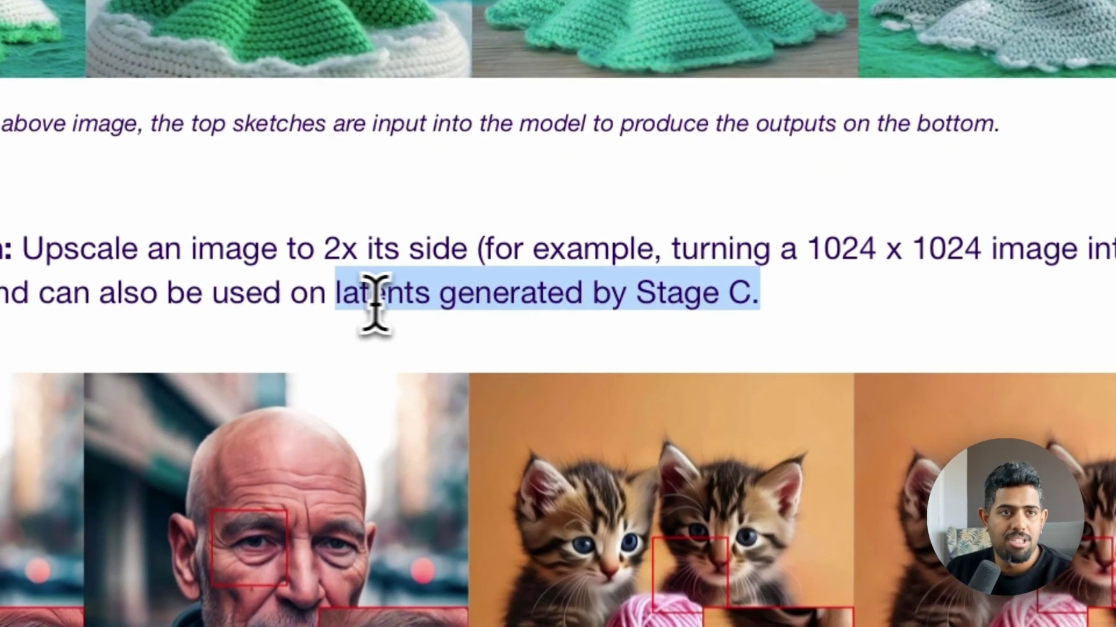
click(402, 304)
scroll(386, 356, down, 3)
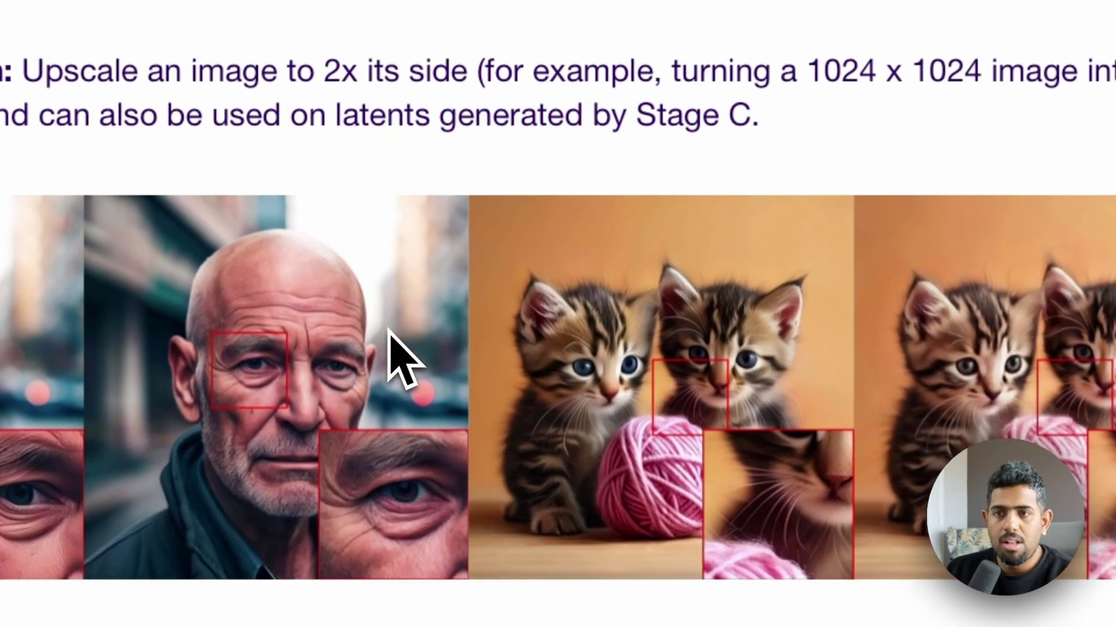
Switch to the Stability-AI/StableCascade GitHub repository and look over its file listing
scroll(393, 360, up, 8)
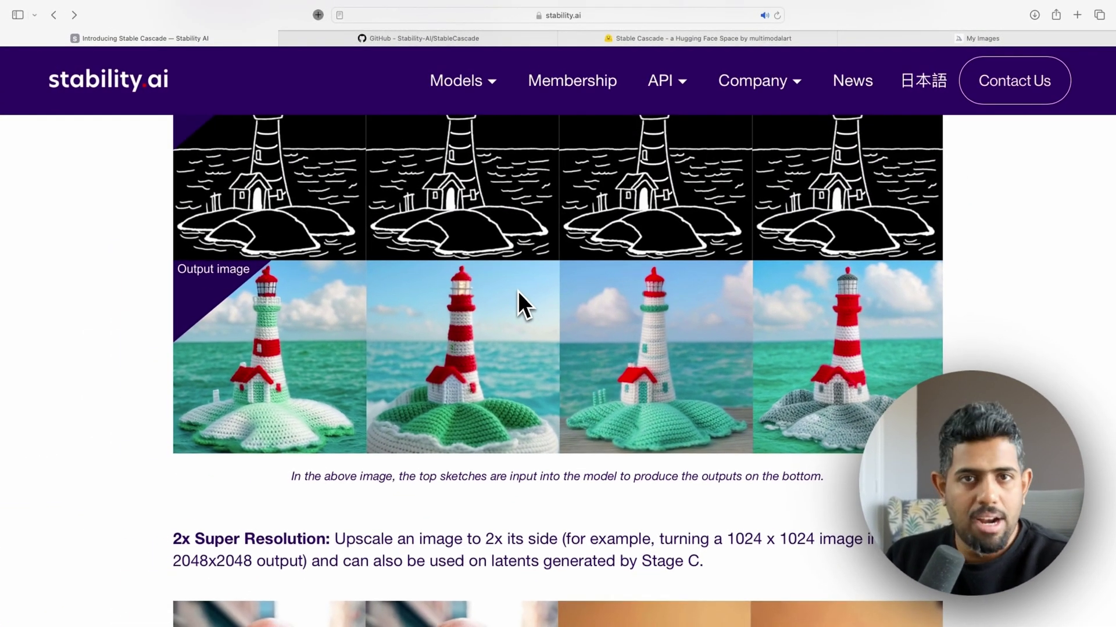
scroll(518, 291, up, 4)
click(413, 40)
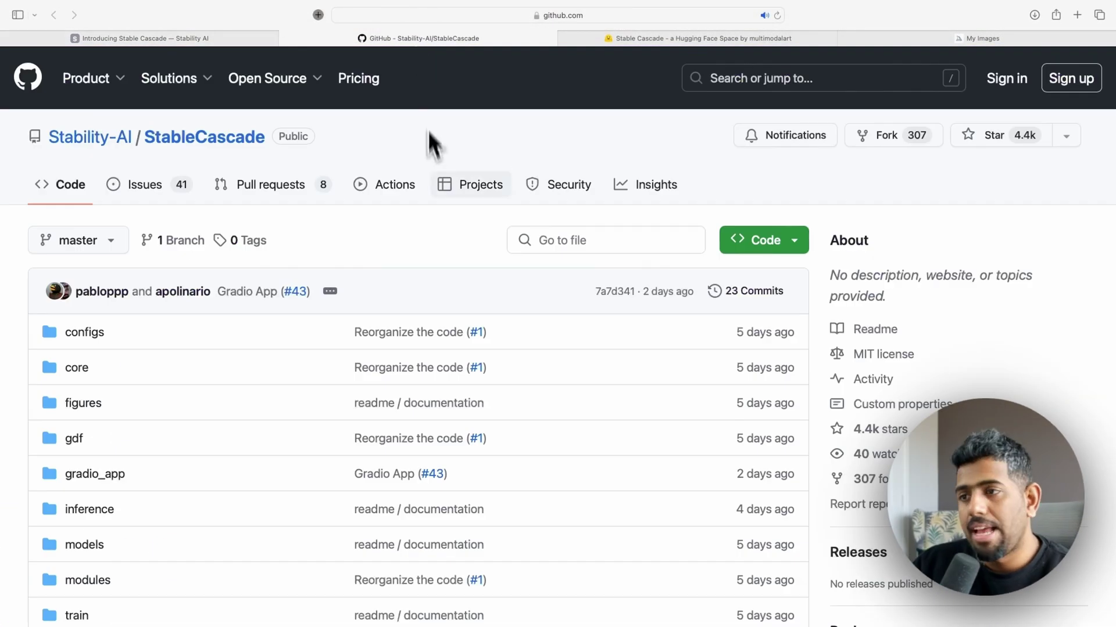
scroll(433, 169, down, 2)
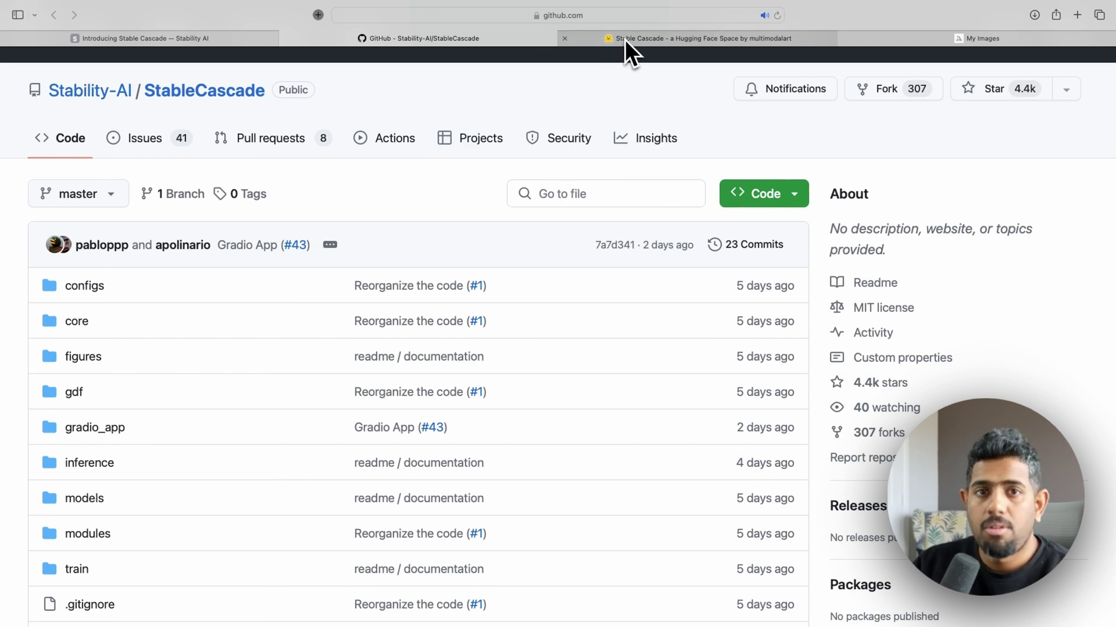
Open the multimodalart Stable Cascade demo Space on Hugging Face and bring its generator into view
mouse_move(625, 39)
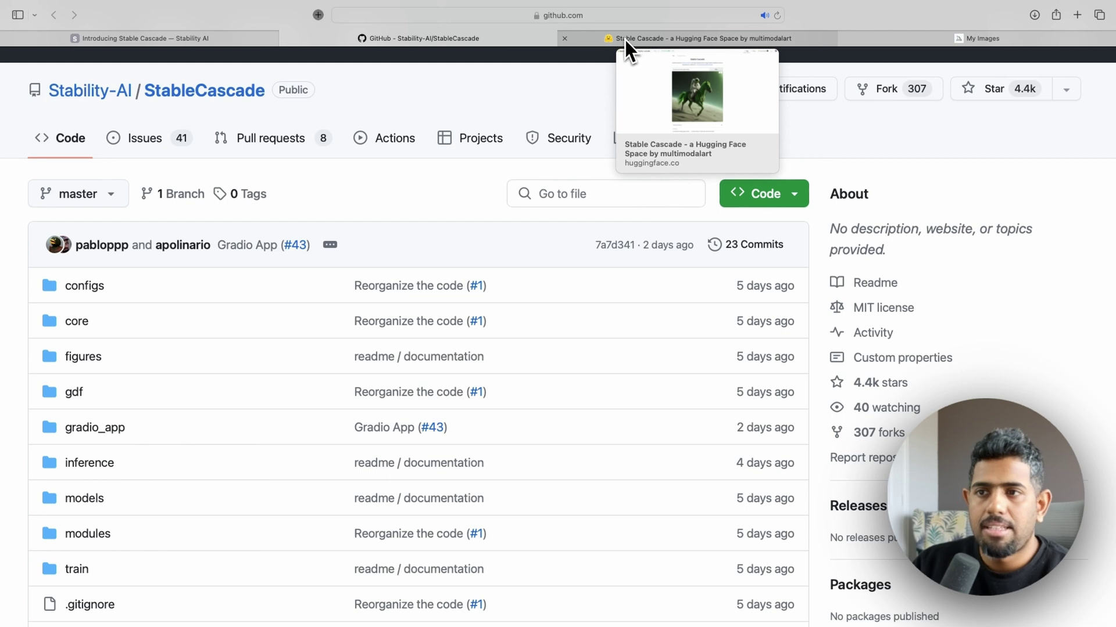
click(625, 40)
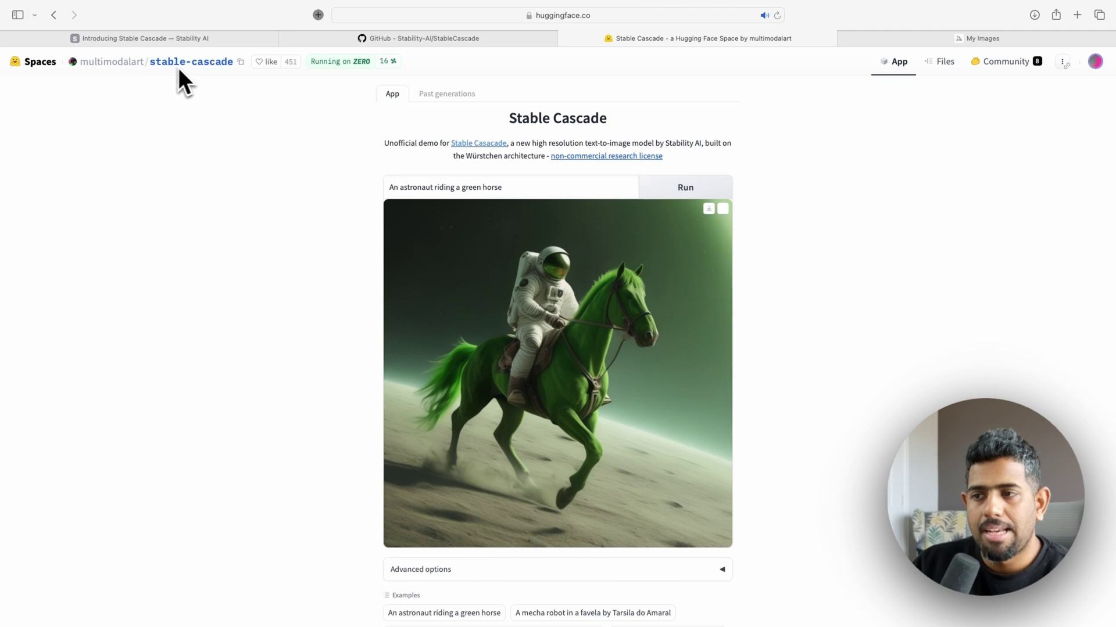
scroll(407, 143, down, 1)
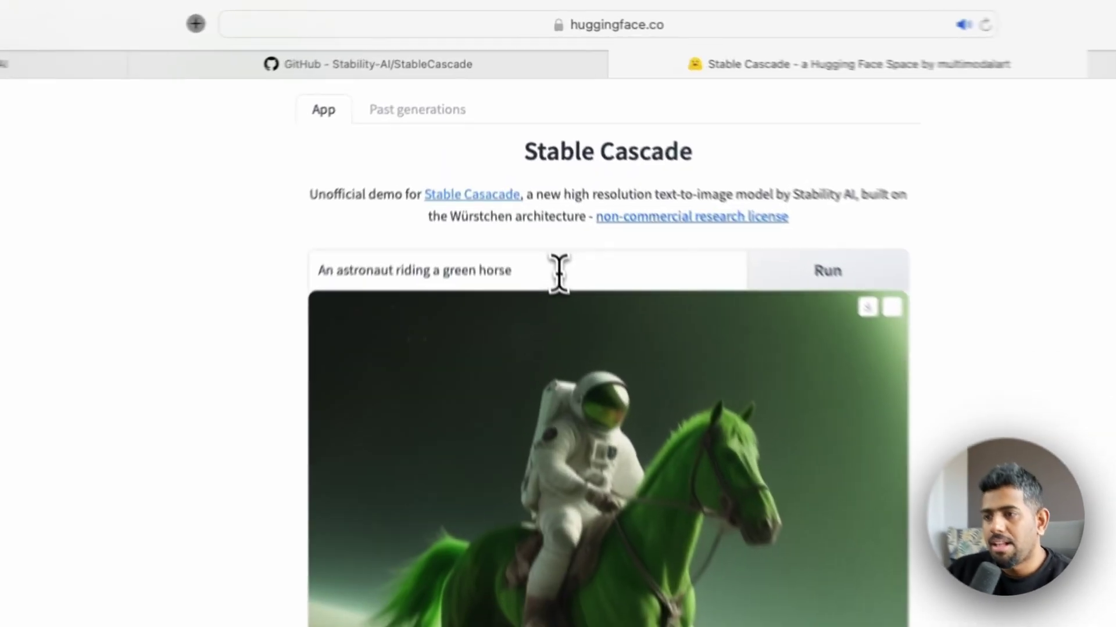
Replace the demo prompt with "Woman with field, blue sky, natural light on face" and generate the image
click(533, 158)
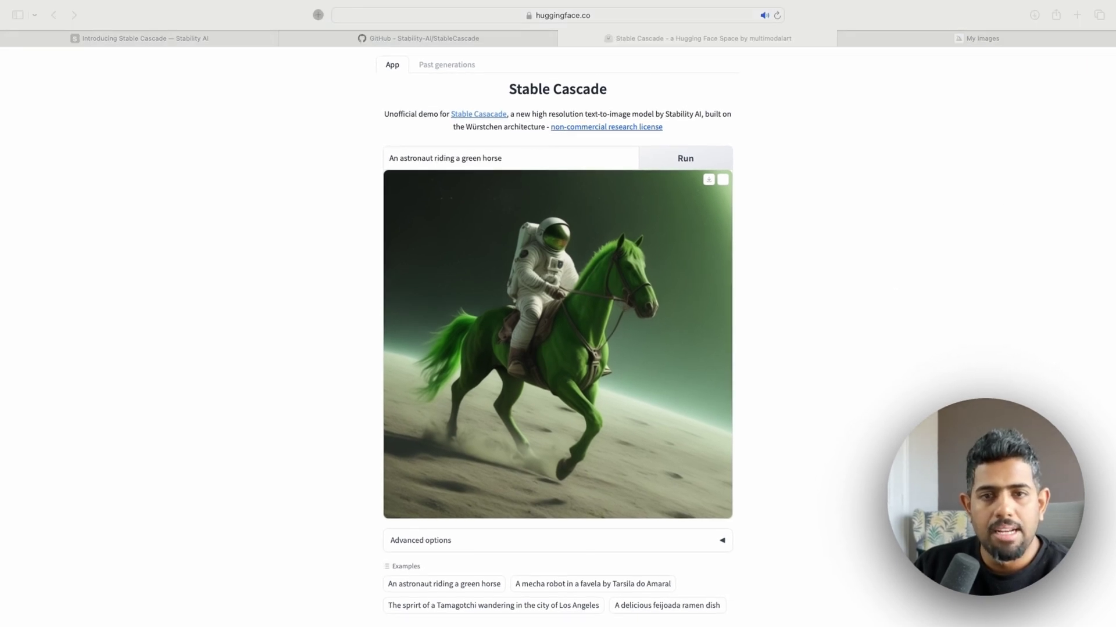
click(546, 160)
triple_click(538, 159)
text(Woman with field, blue sky, natural light on face)
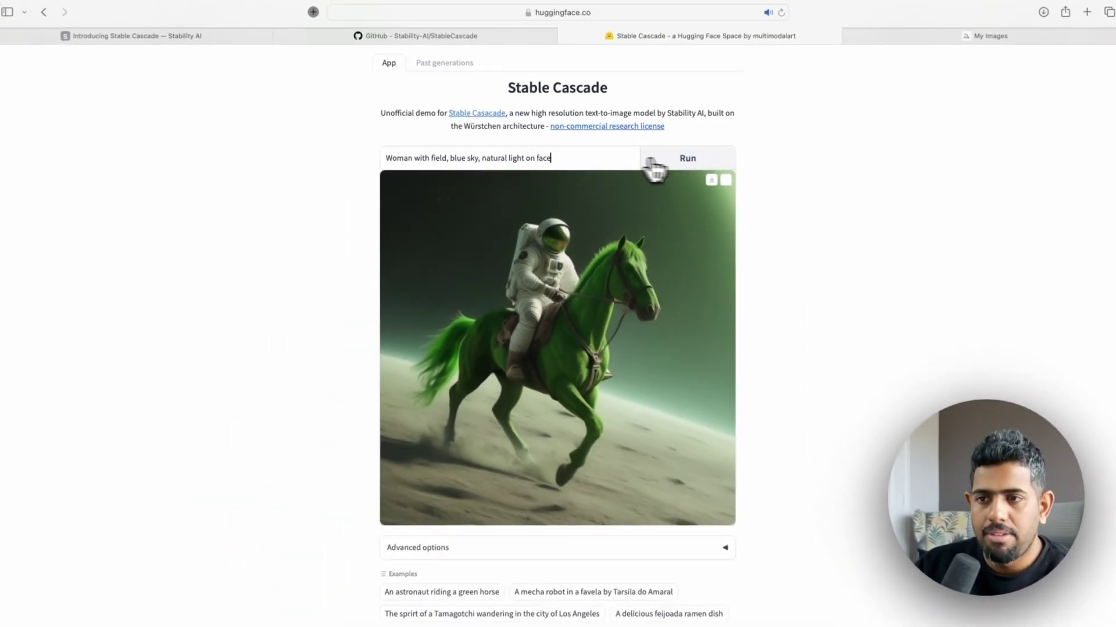
click(655, 167)
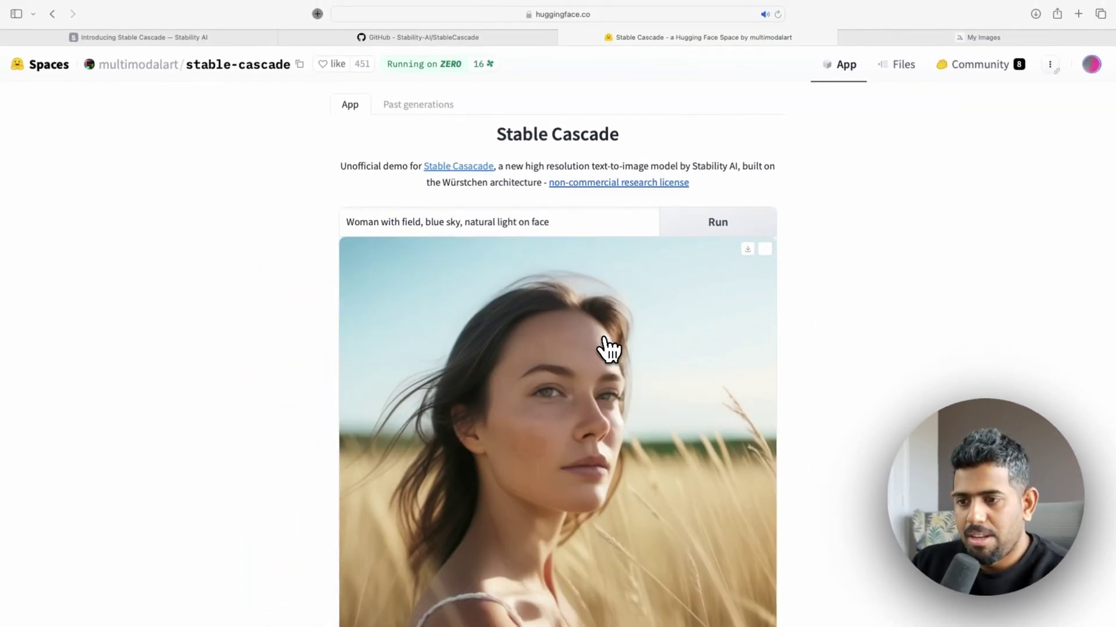
Enlarge the demo page and inspect the generated portrait of the woman in the field
key(super+equal)
key(super+equal)
key(super+equal)
key(super+equal)
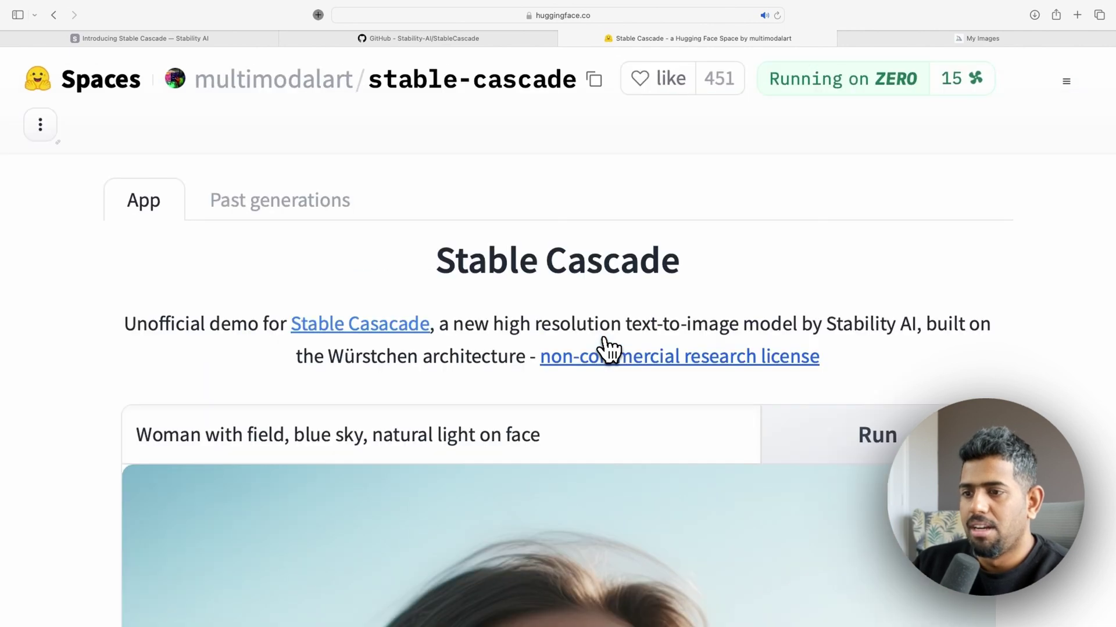
key(super+minus)
key(super+minus)
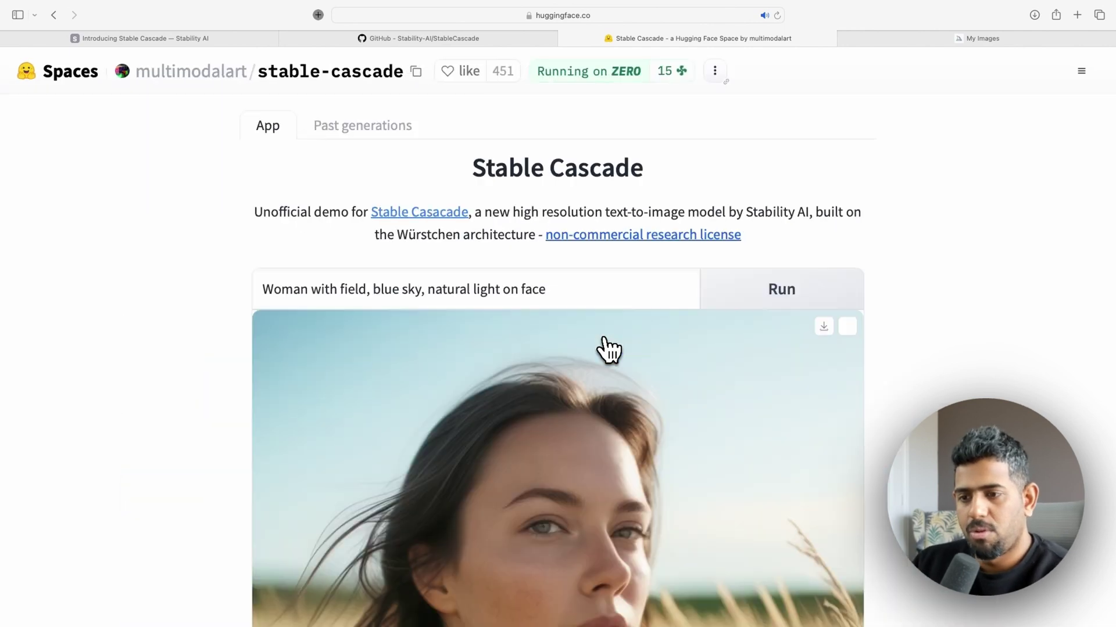
scroll(607, 351, down, 10)
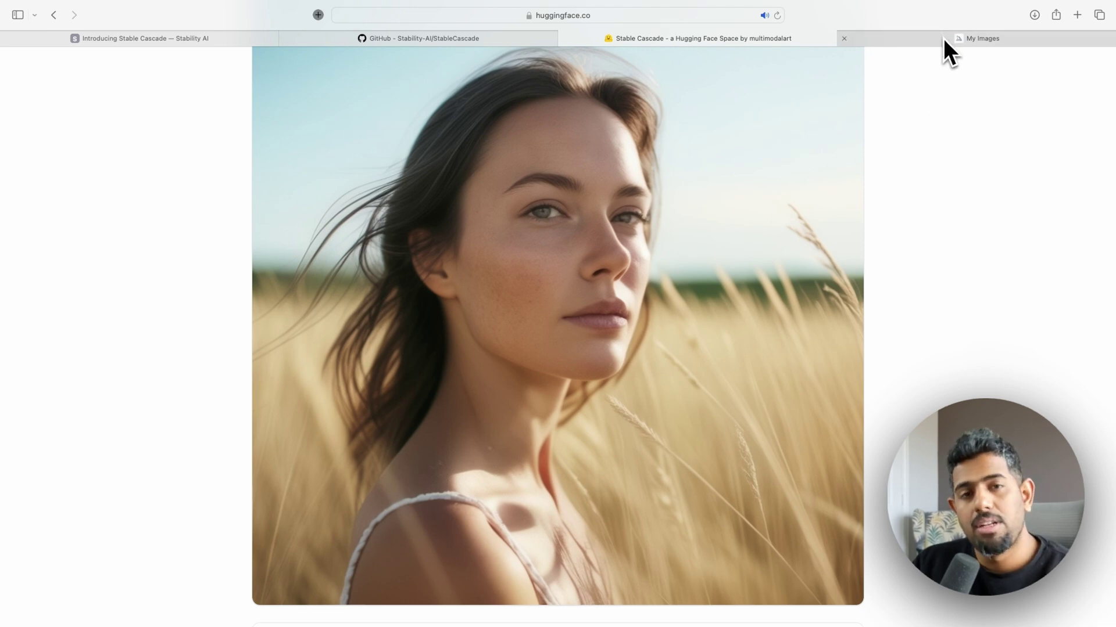
Switch to the Midjourney alpha site and enter the prompt "Woman with field, blue sky, natural light on face"
mouse_move(944, 39)
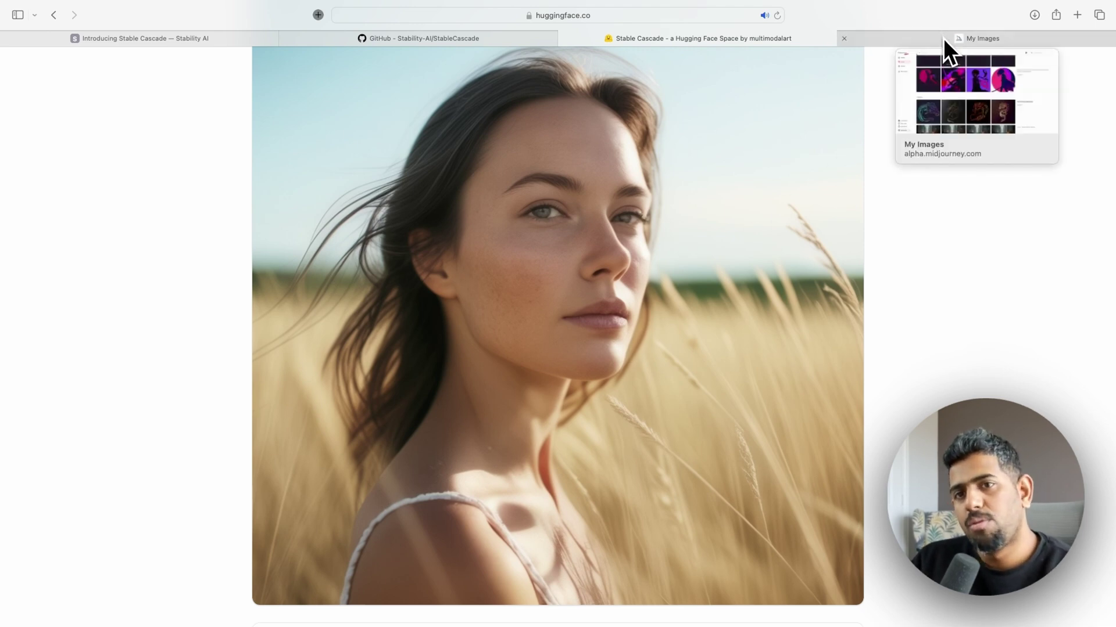
click(943, 37)
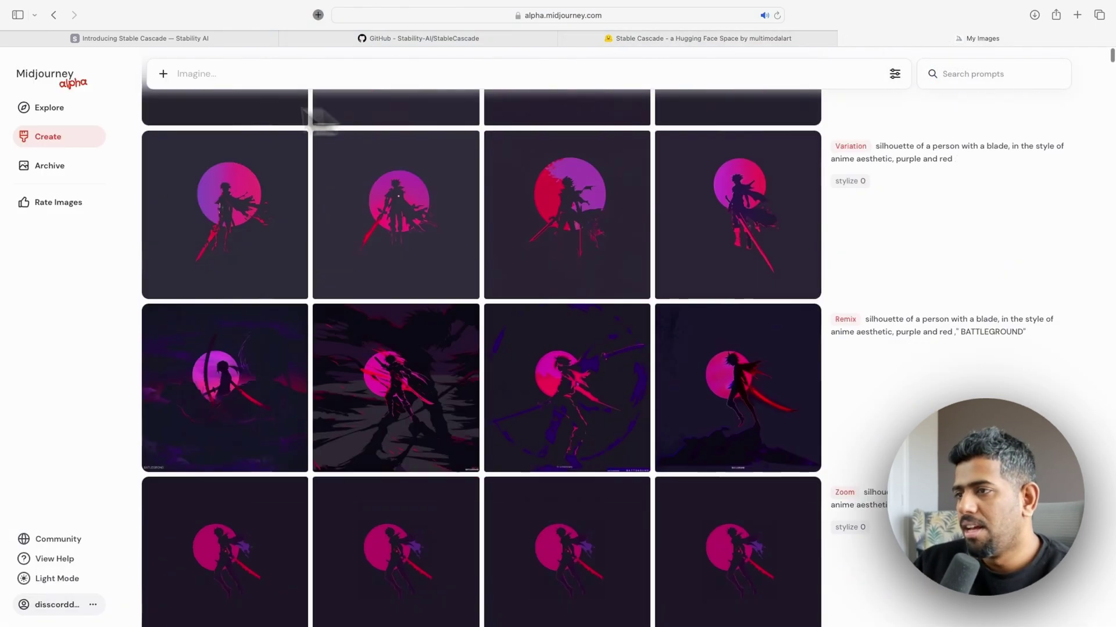
click(219, 74)
text(Woman with field, blue sky, natural light on face)
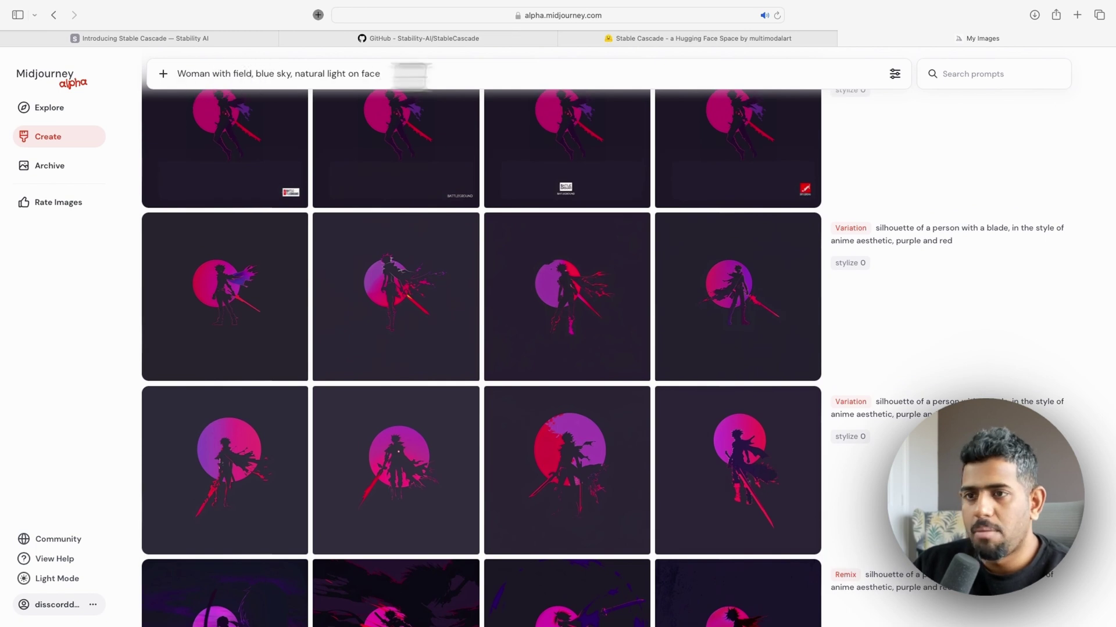
Check the image generation settings, and submit the prompt without the --stylize 0 parameter
click(895, 74)
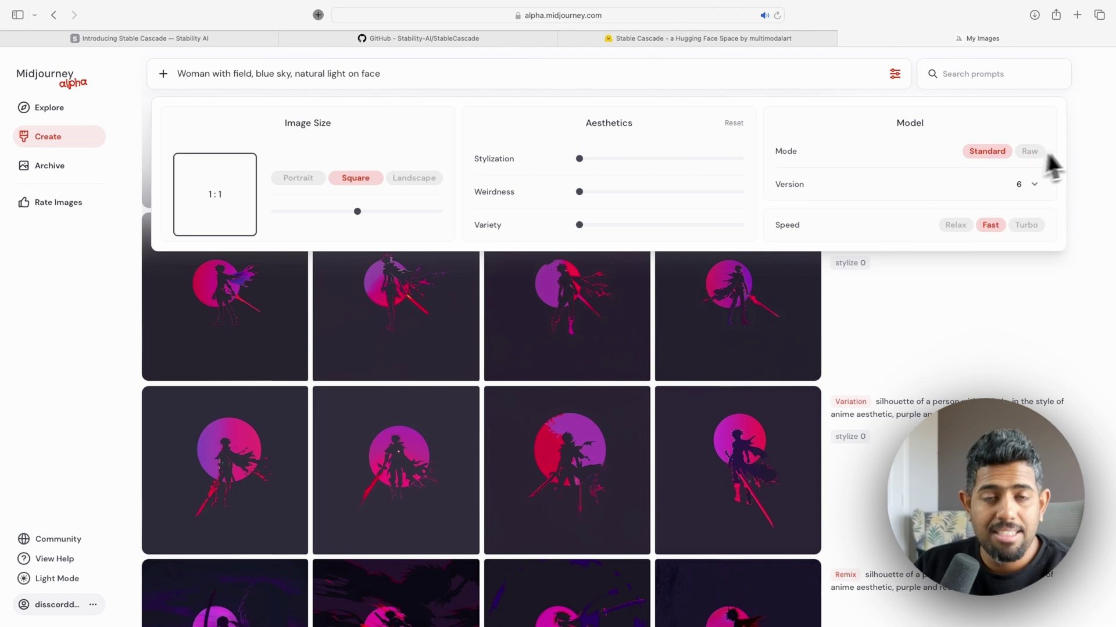
text(--stylize 0)
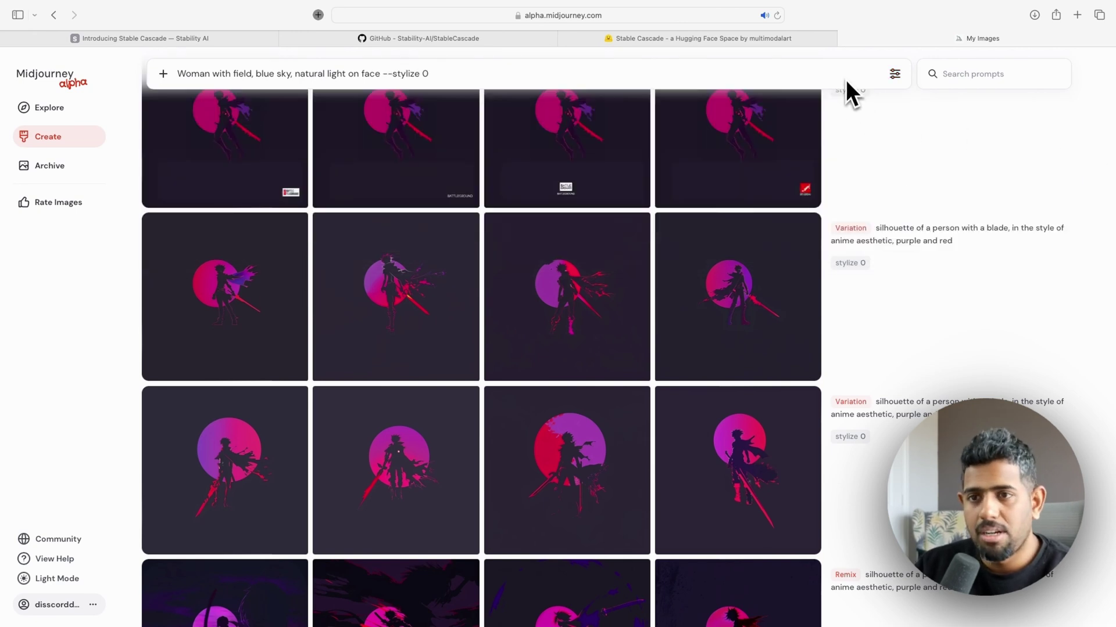
drag(382, 74, 510, 82)
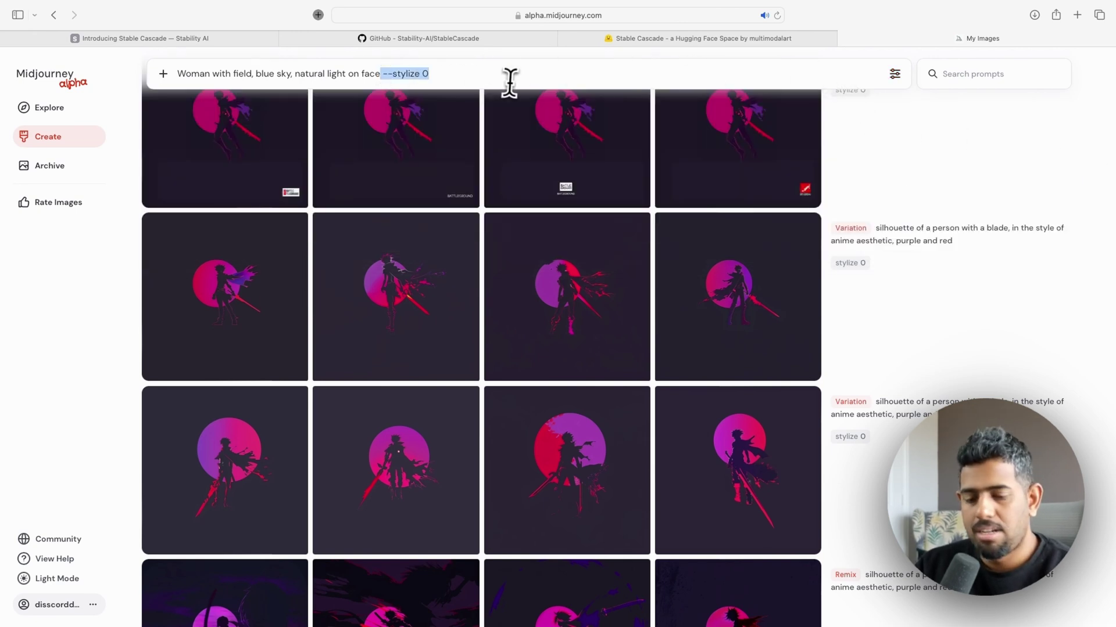
key(BackSpace)
key(Return)
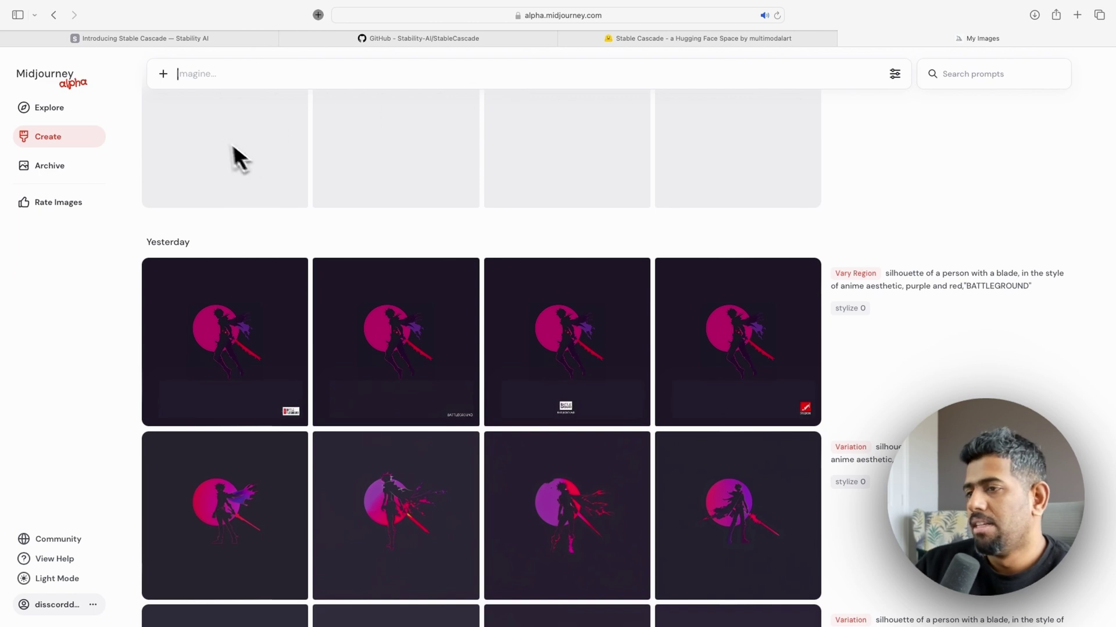
Open the Midjourney results for the woman-in-a-field prompt and view all four images at large size
scroll(268, 161, up, 3)
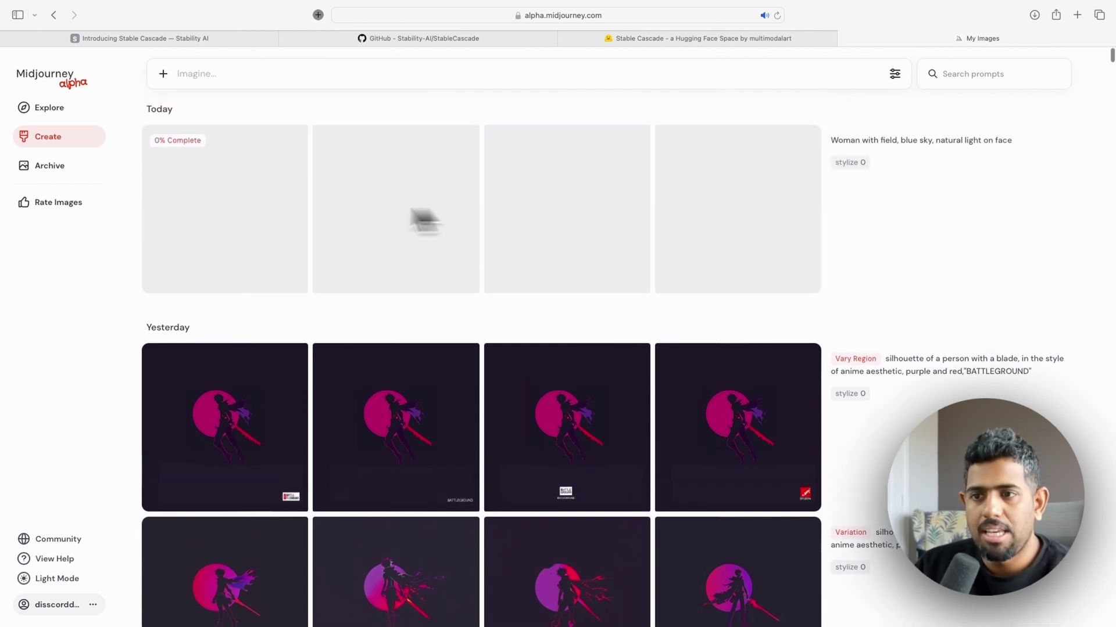
mouse_move(840, 219)
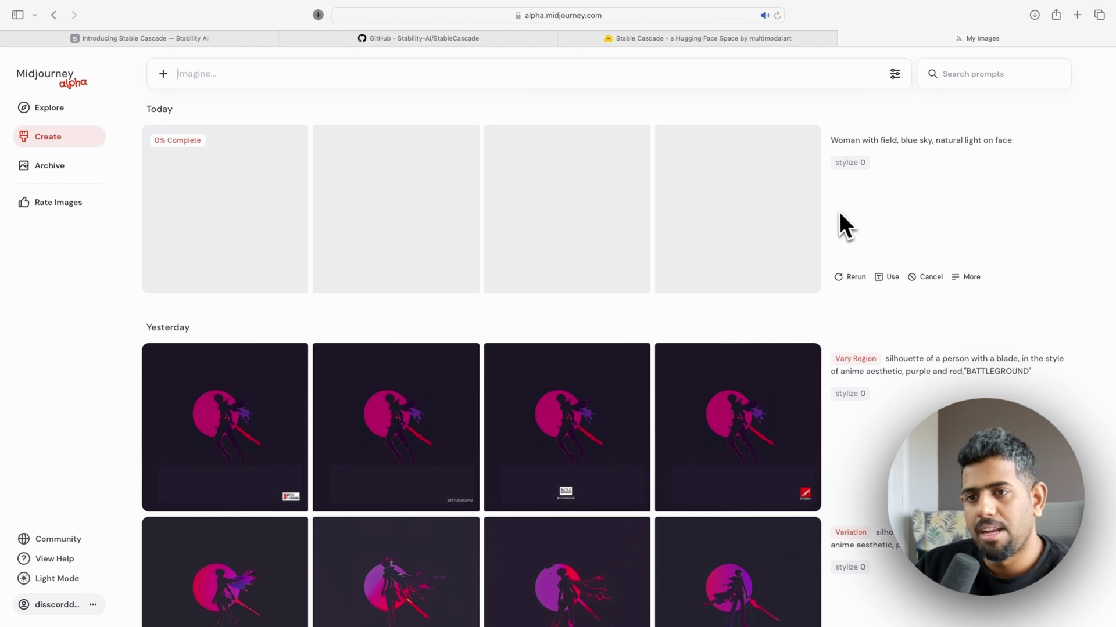
click(832, 211)
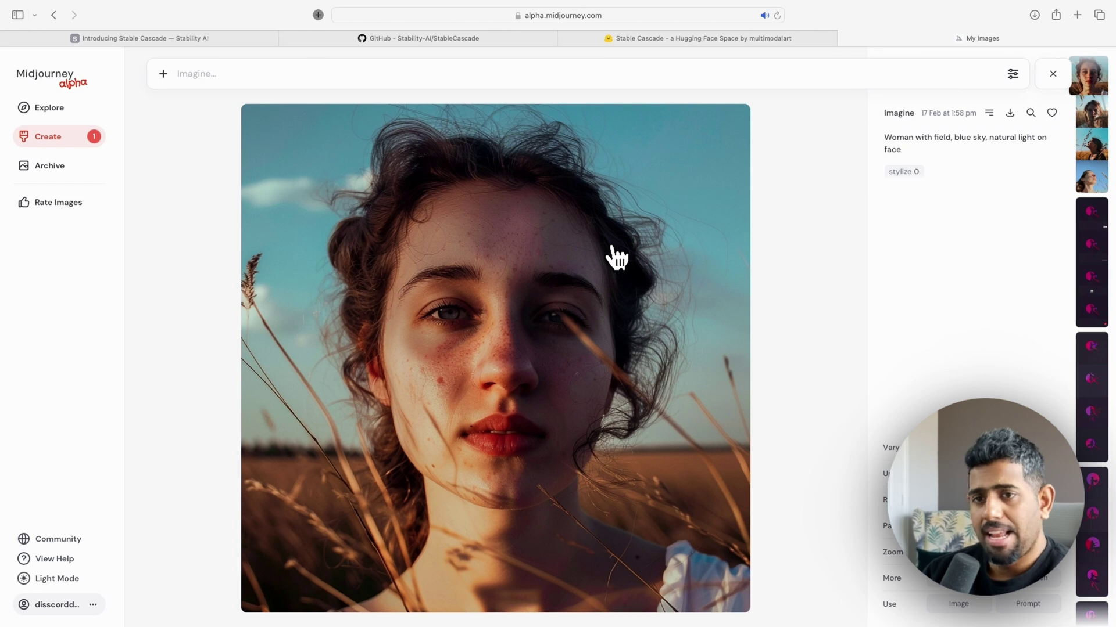
key(Right)
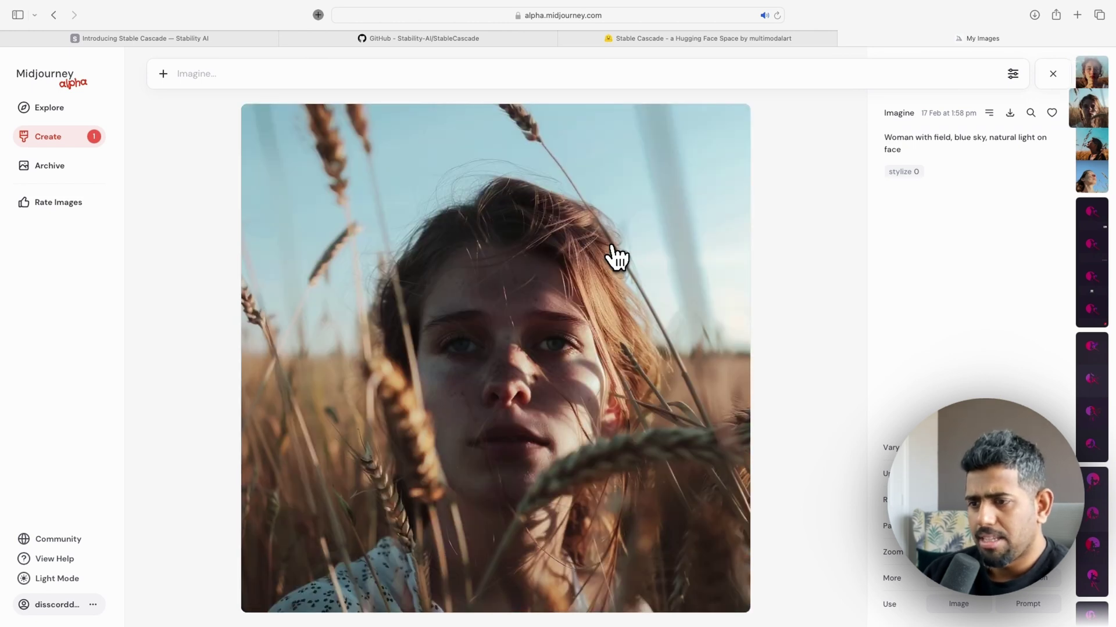
key(Right)
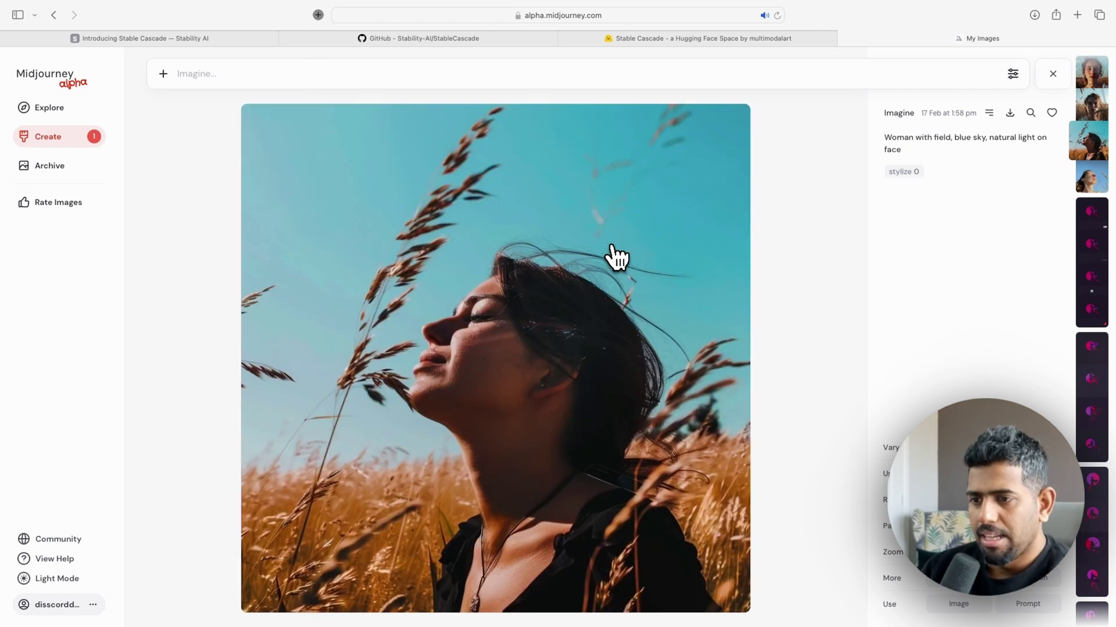
key(Right)
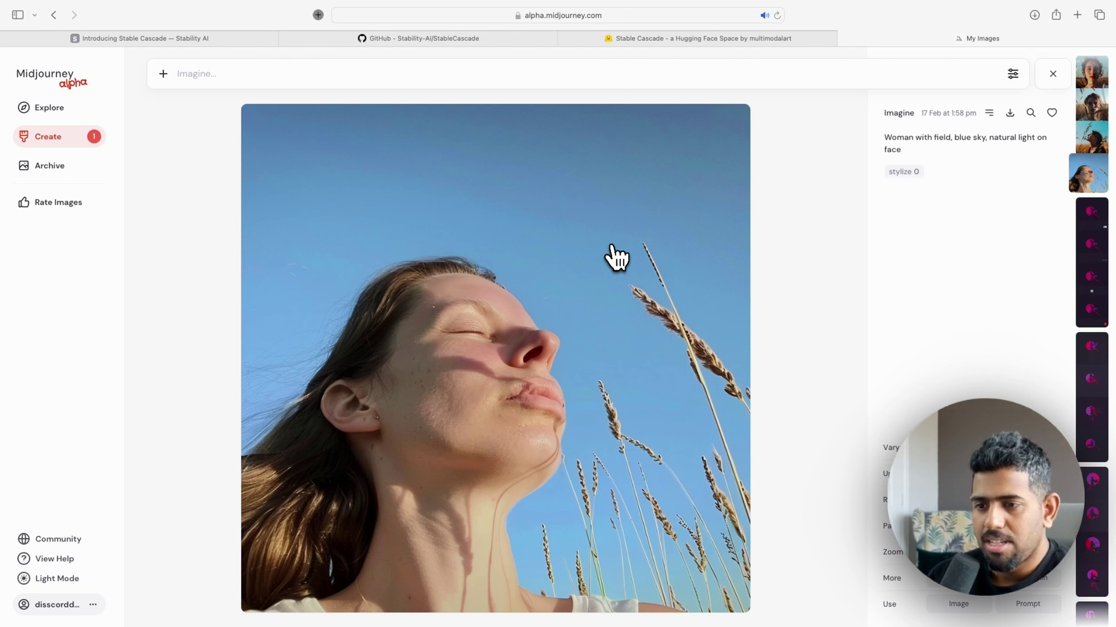
Compare the Stable Cascade portrait in the Hugging Face demo with Midjourney's images of the woman in the field
click(625, 38)
scroll(542, 235, down, 5)
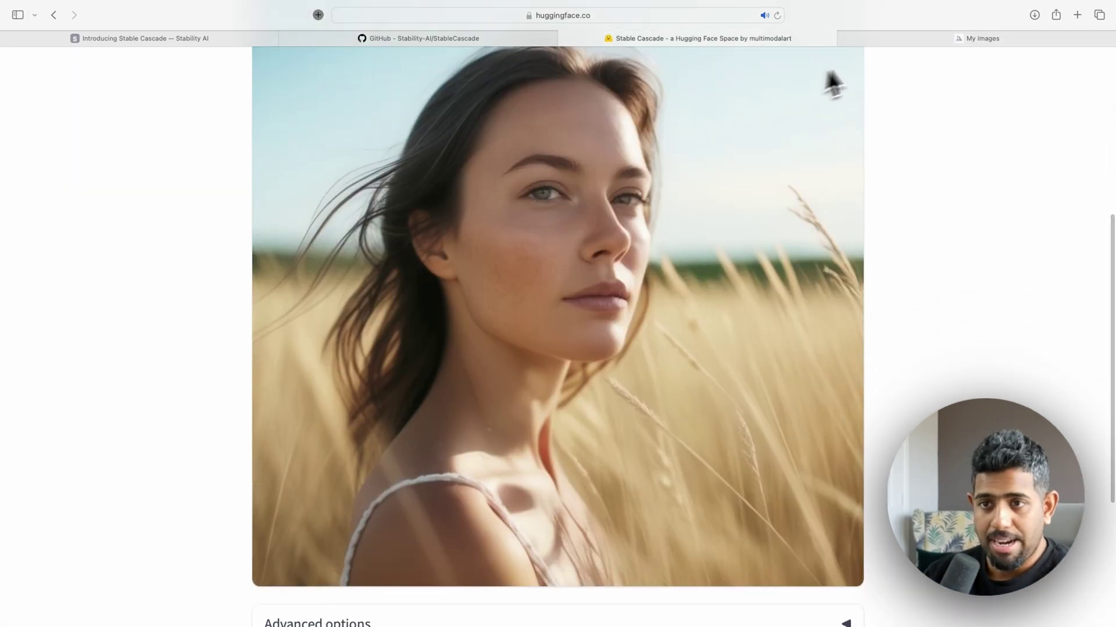
click(916, 41)
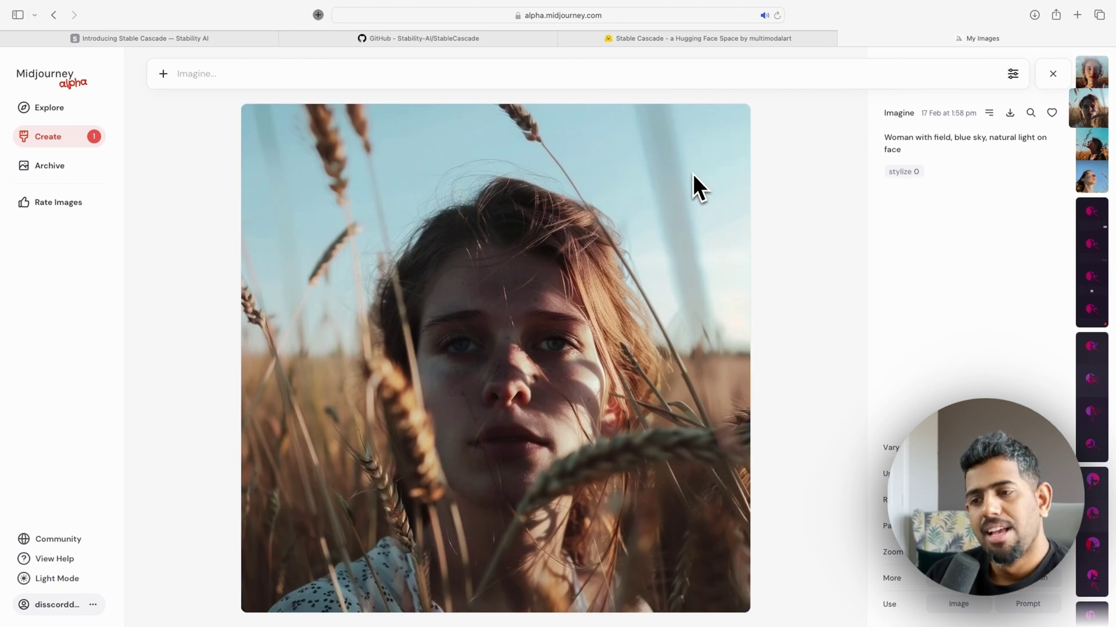
key(Down)
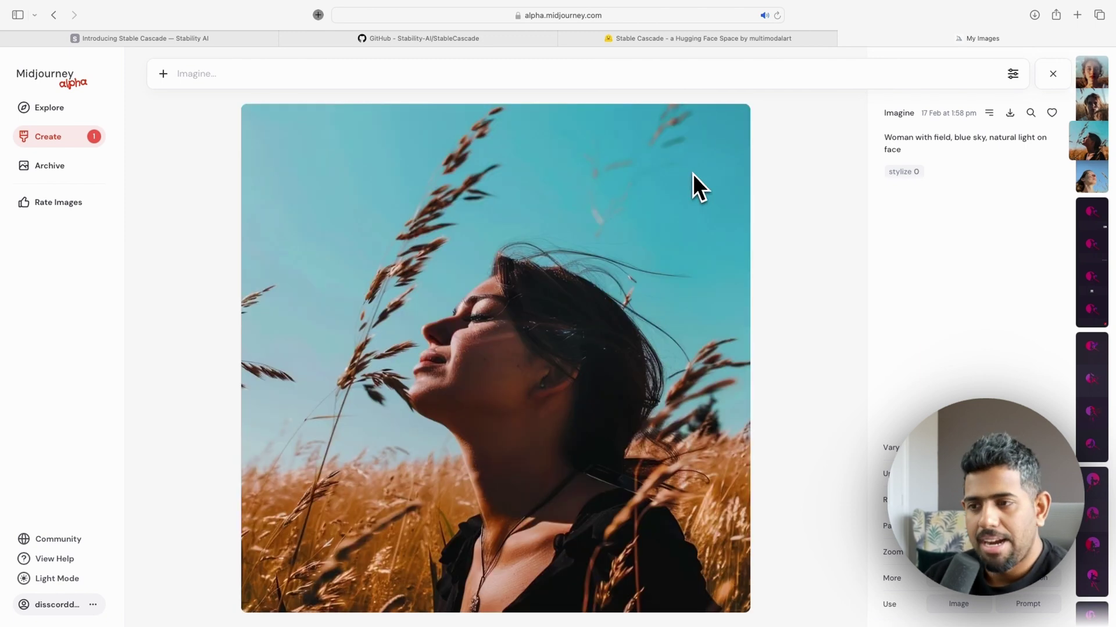
key(Down)
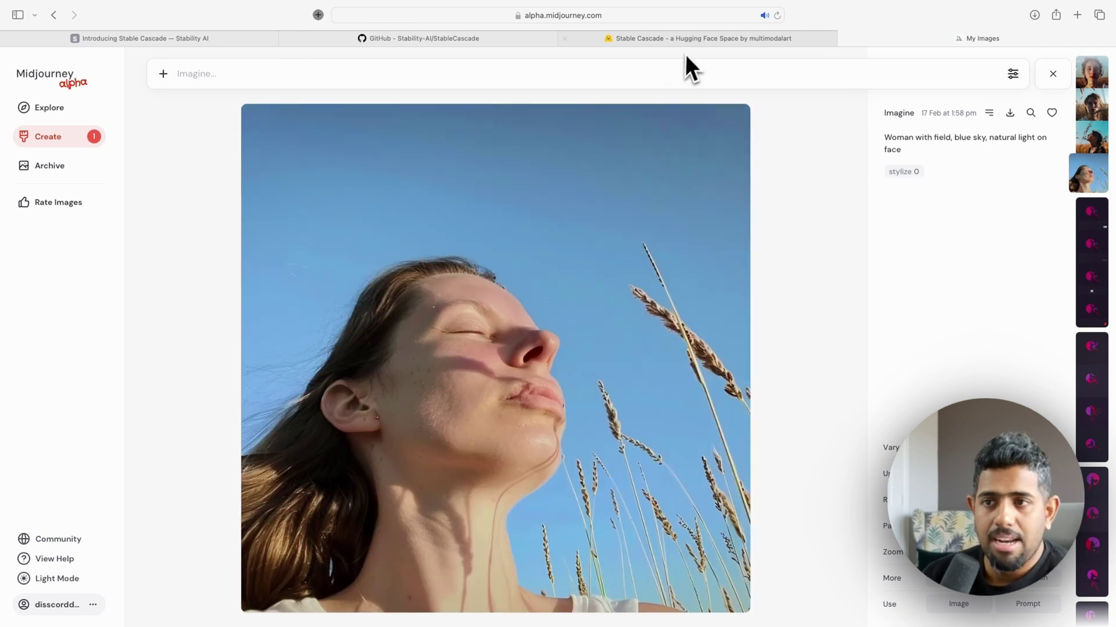
mouse_move(698, 44)
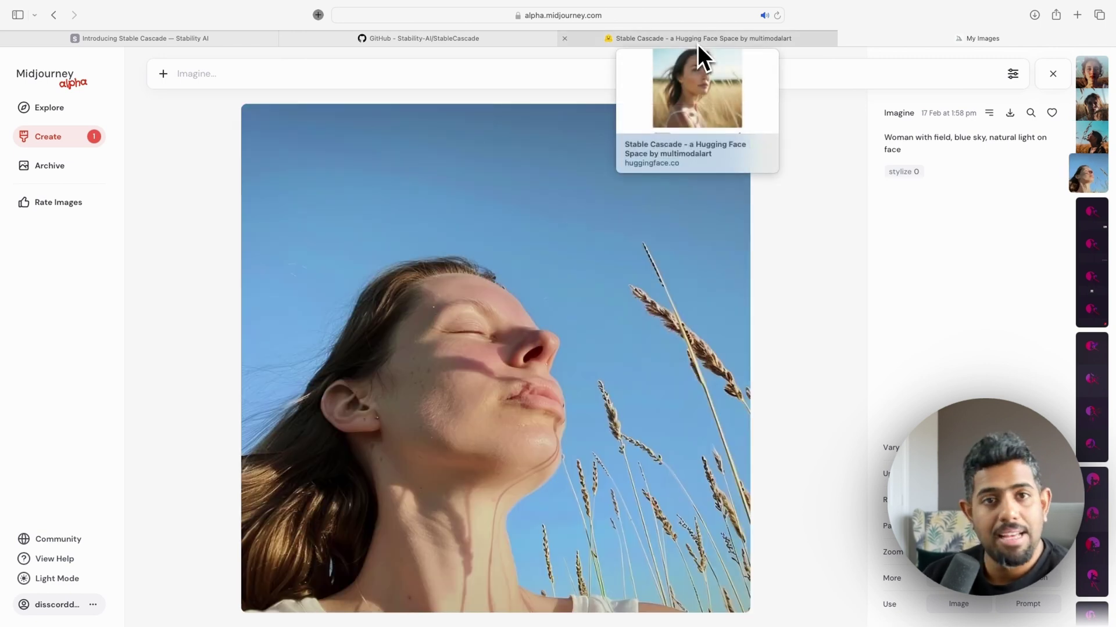
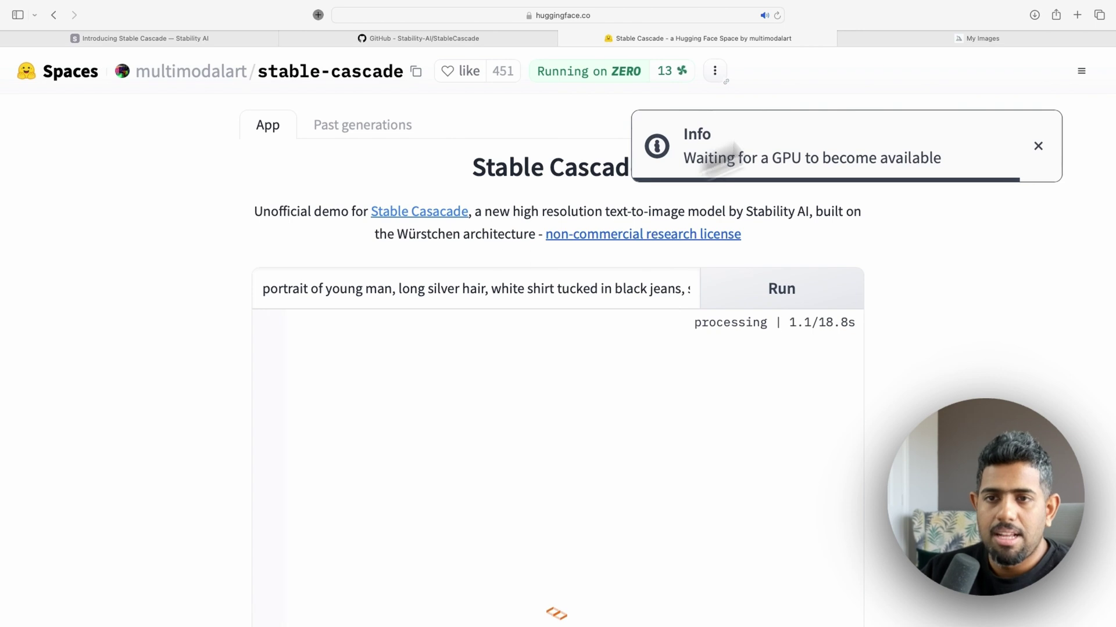
Check the Midjourney generation of the silver-haired young man, and view the same prompt's image forming in the Hugging Face demo
click(995, 36)
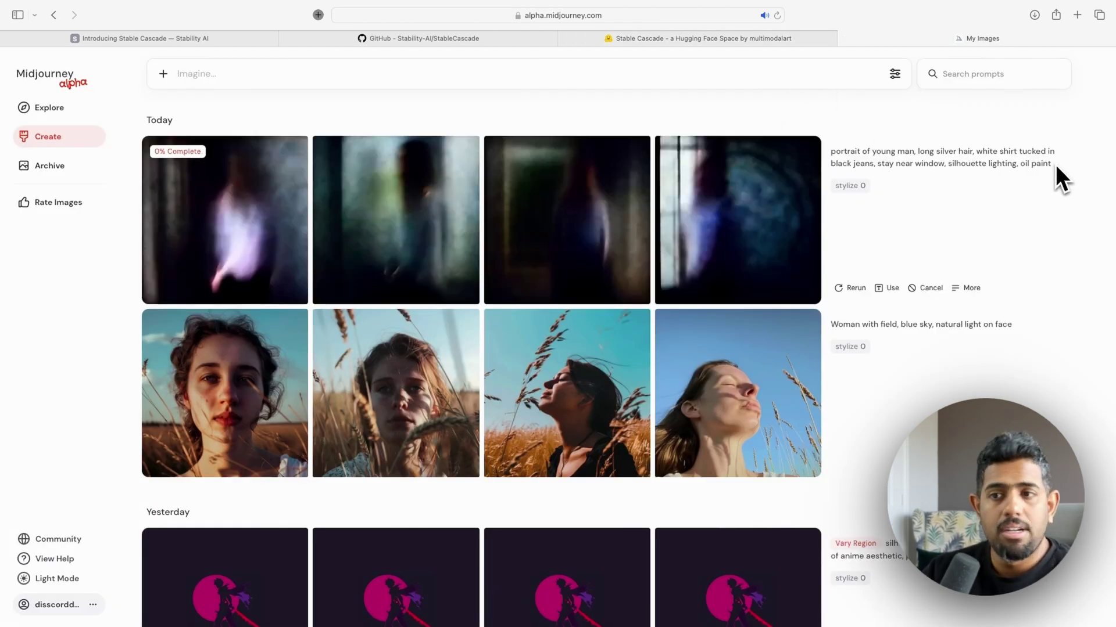
click(668, 43)
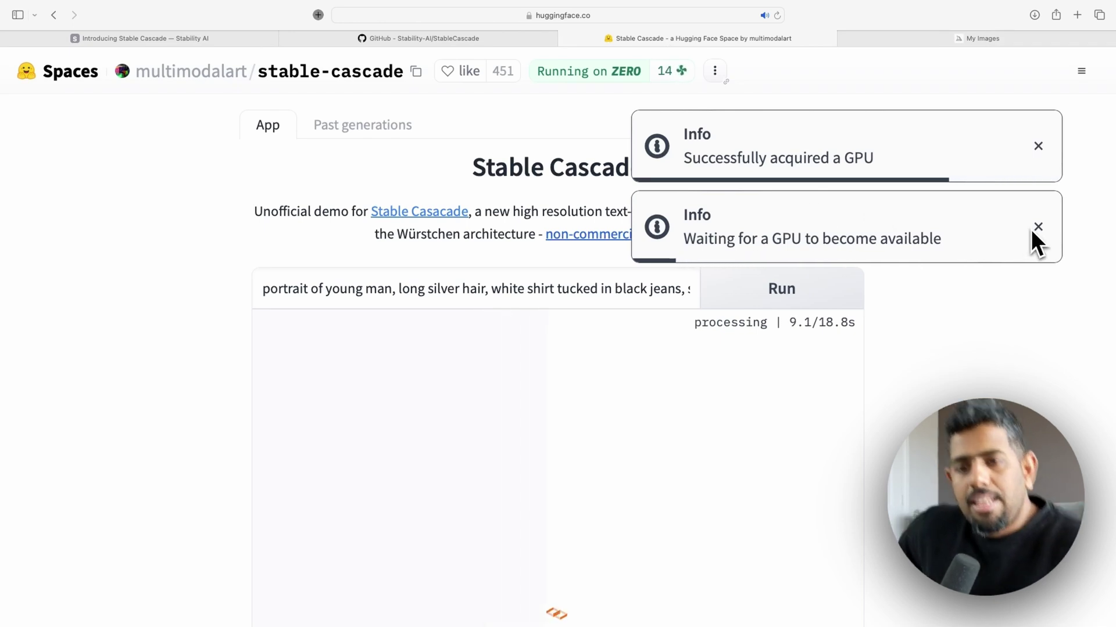
scroll(775, 367, down, 2)
scroll(770, 372, down, 4)
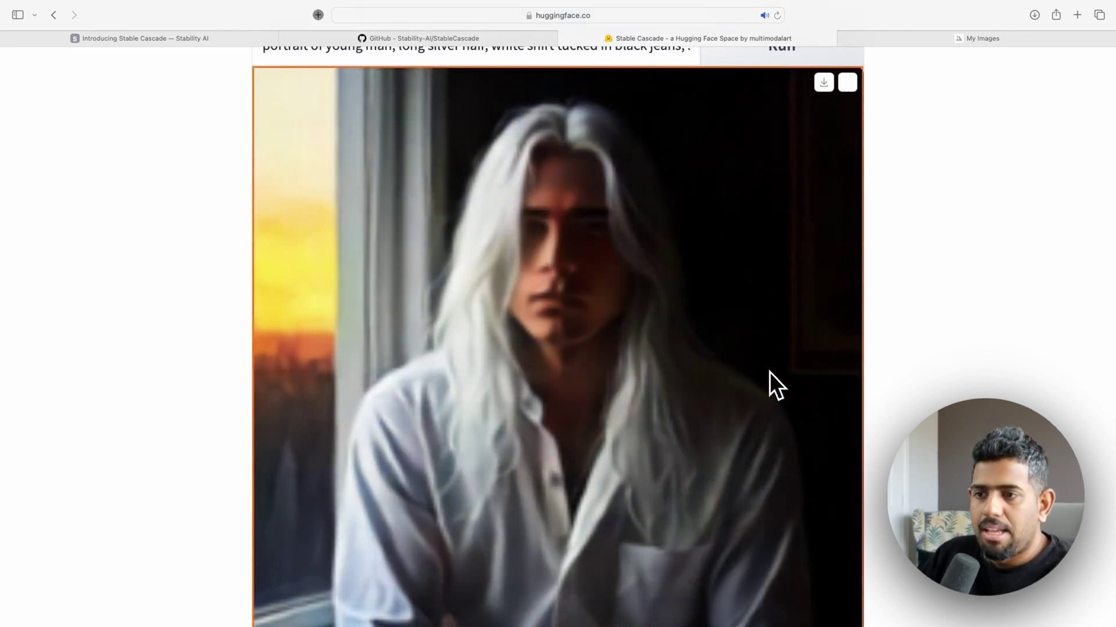
scroll(756, 366, down, 1)
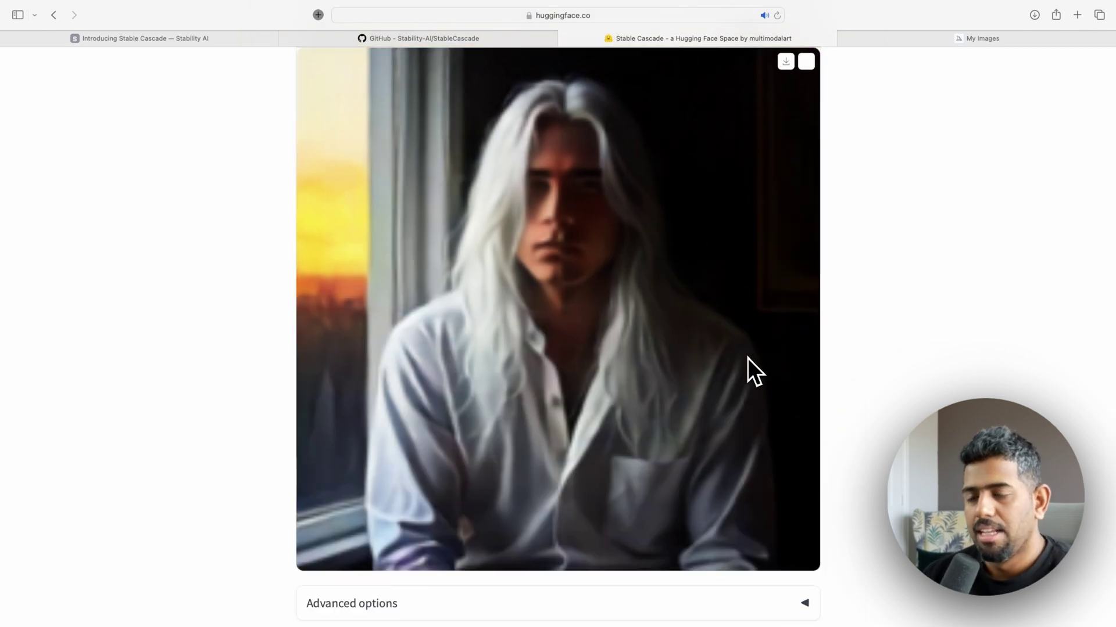
Examine Stable Cascade's portrait of the silver-haired man against the full prompt text
scroll(747, 358, up, 1)
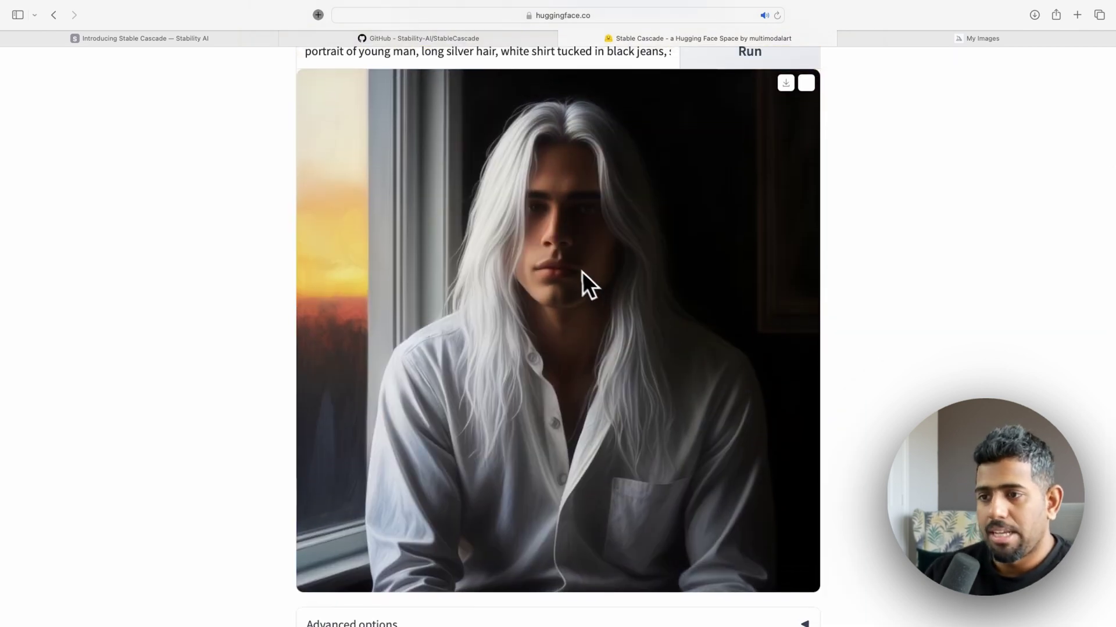
scroll(578, 269, up, 1)
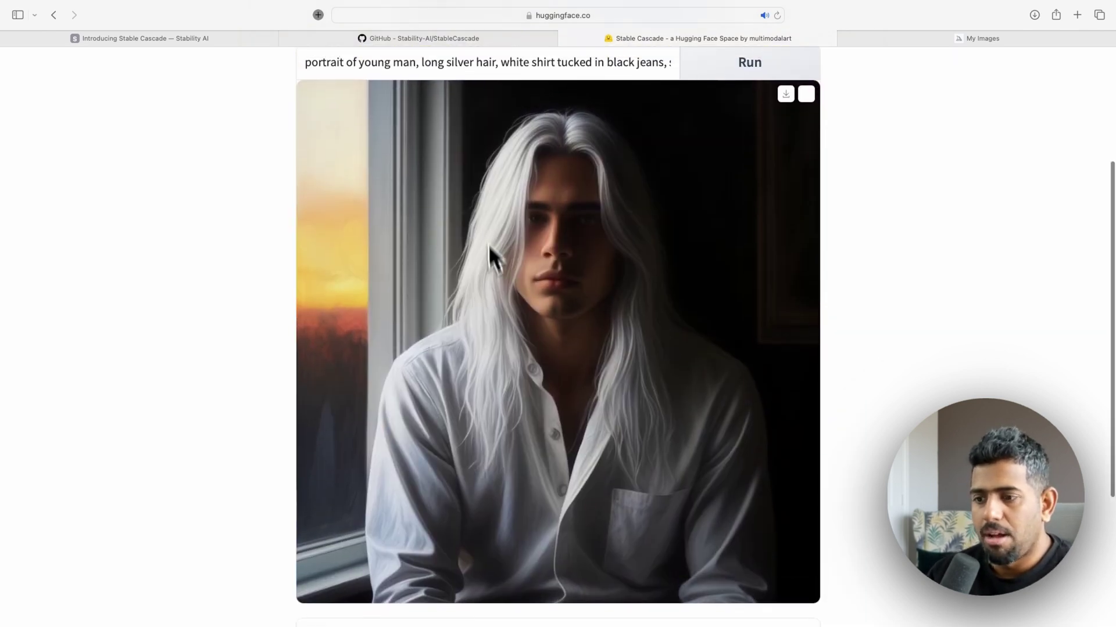
scroll(491, 254, down, 3)
scroll(622, 359, up, 3)
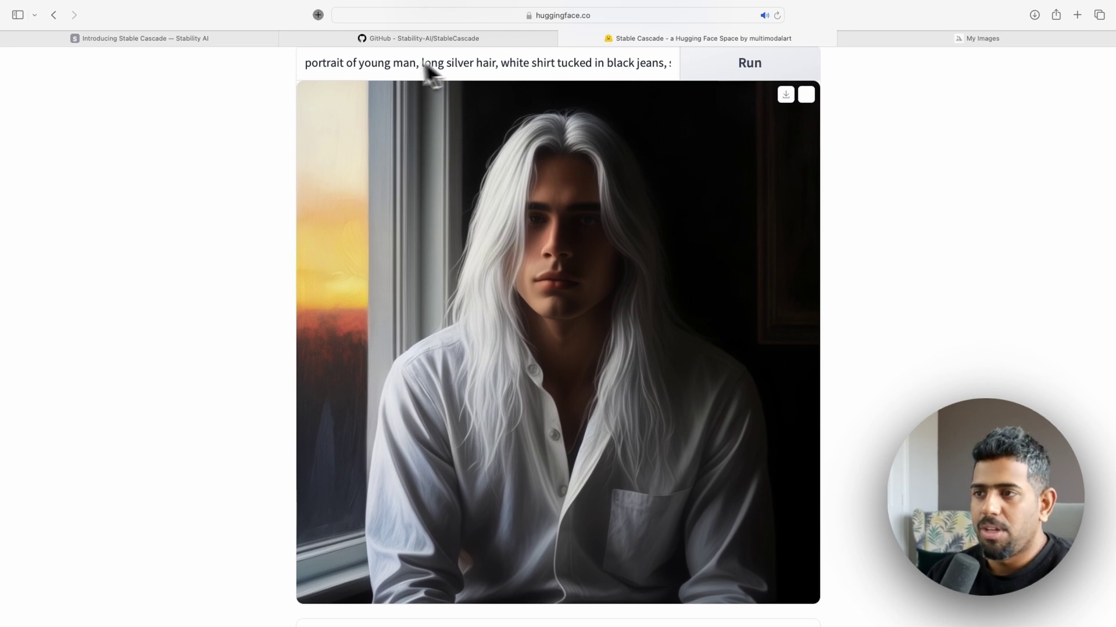
drag(361, 62, 730, 77)
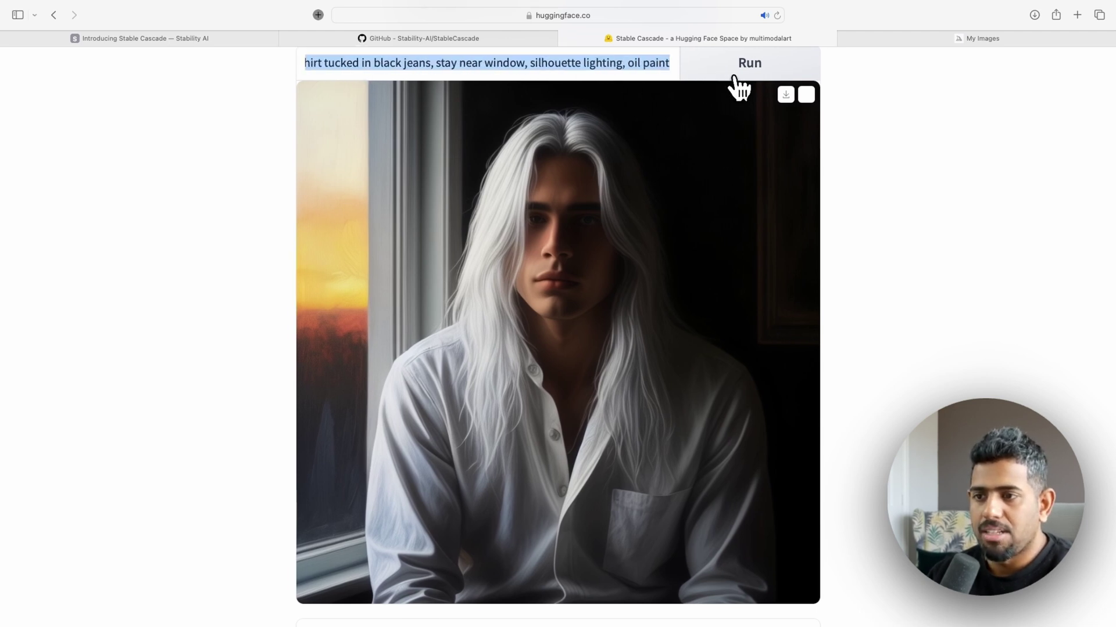
click(575, 241)
Switch to Midjourney and view its four large images of the silver-haired young man near the window
click(932, 41)
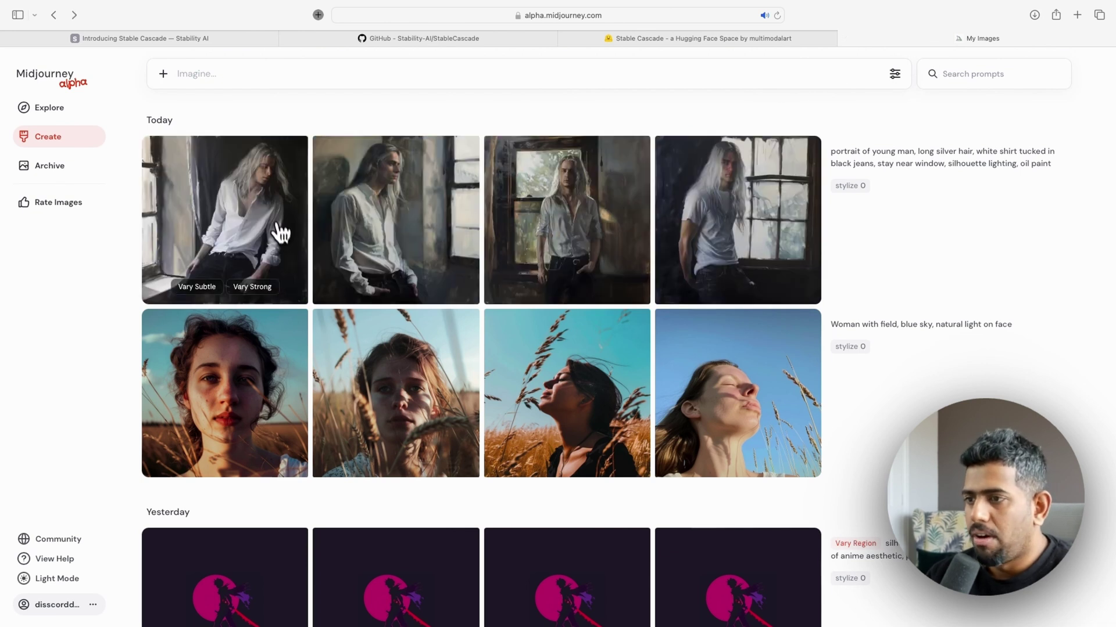
click(281, 234)
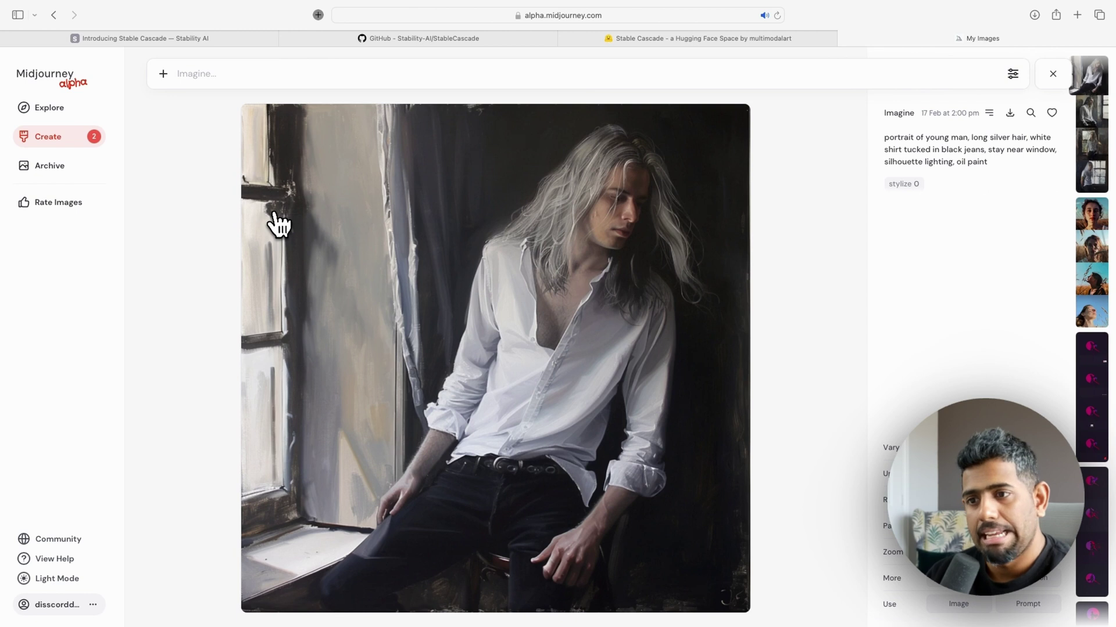
key(Right)
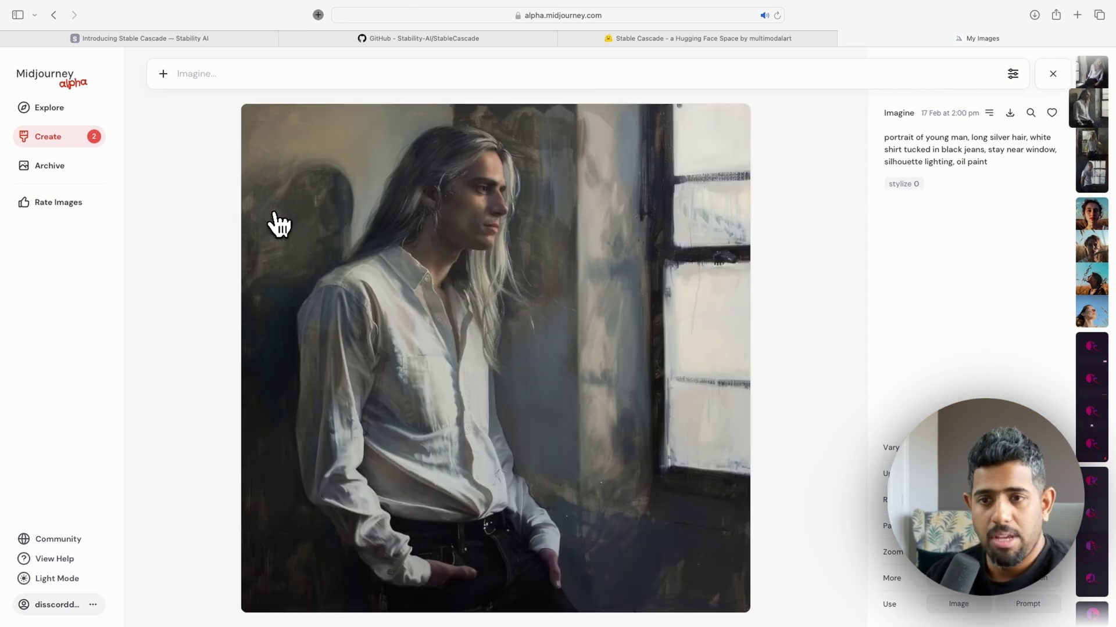
key(Right)
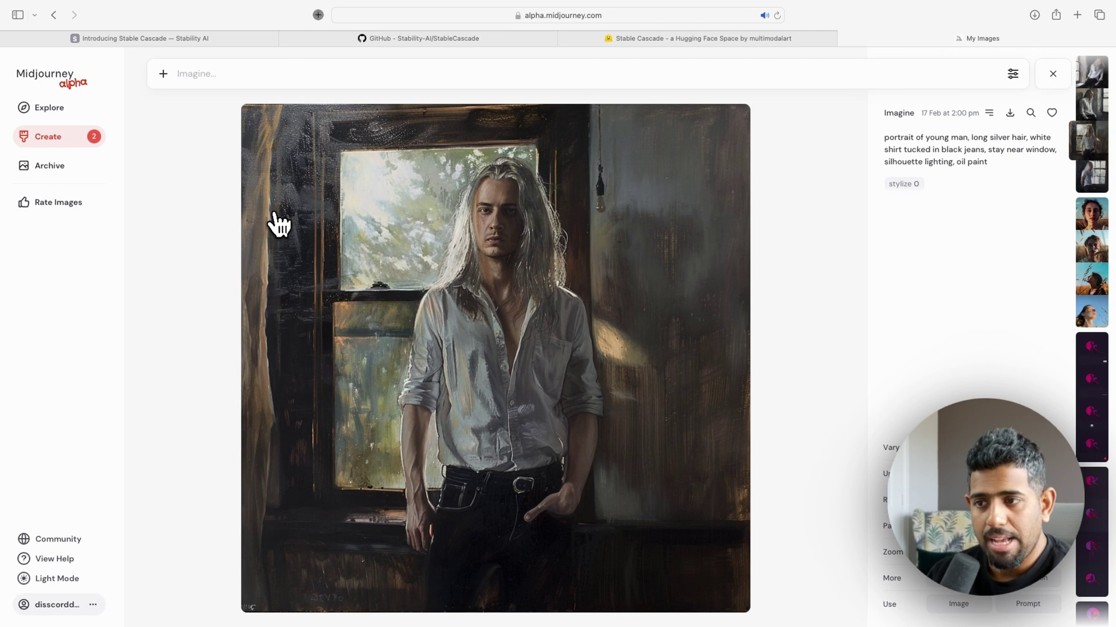
key(Right)
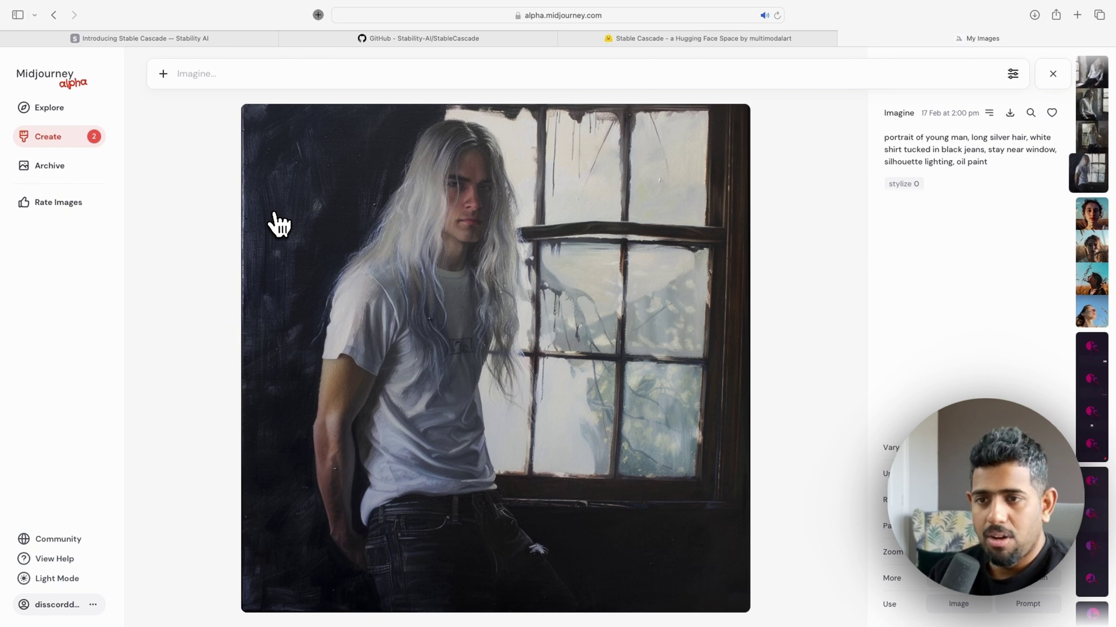
key(Right)
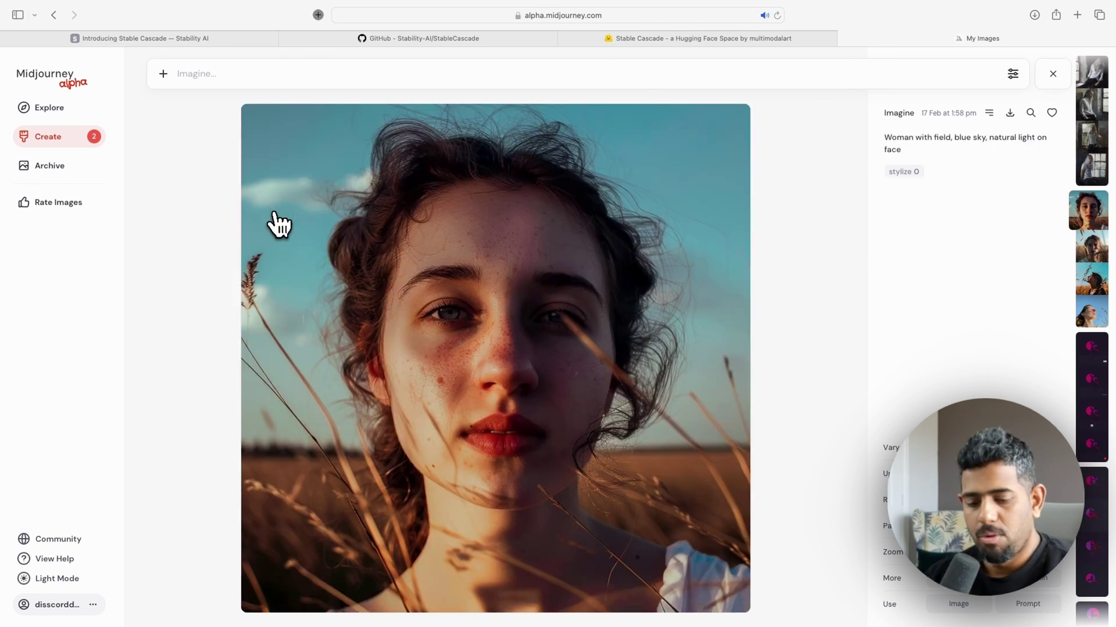
key(Right)
Return to the Hugging Face demo and compare its silver-haired man portrait with the Midjourney versions
click(587, 37)
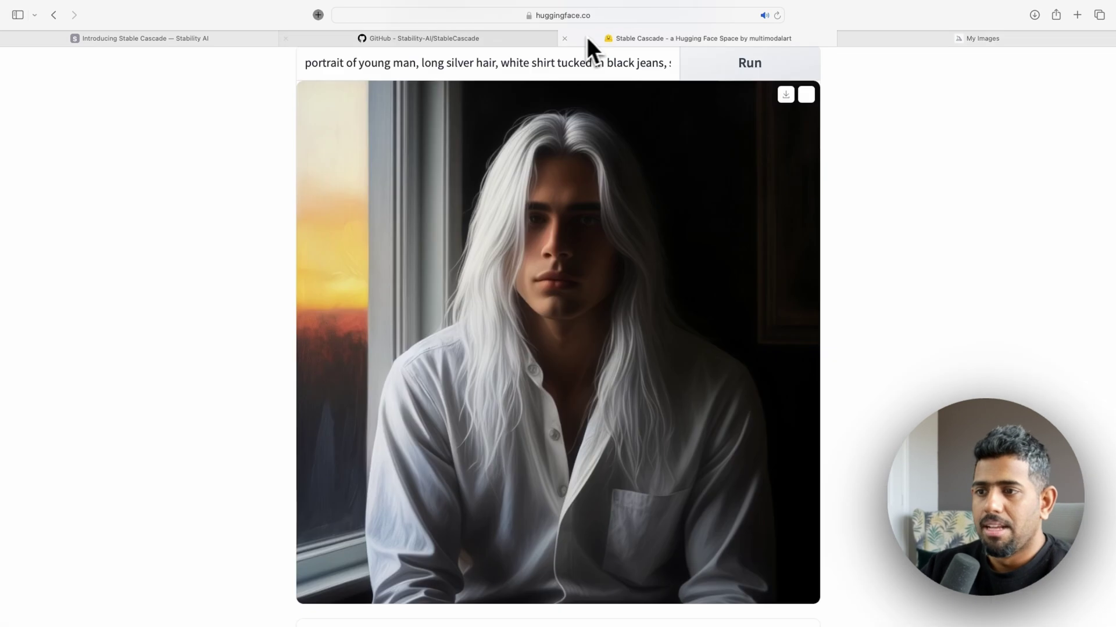
scroll(607, 269, down, 1)
scroll(608, 270, up, 1)
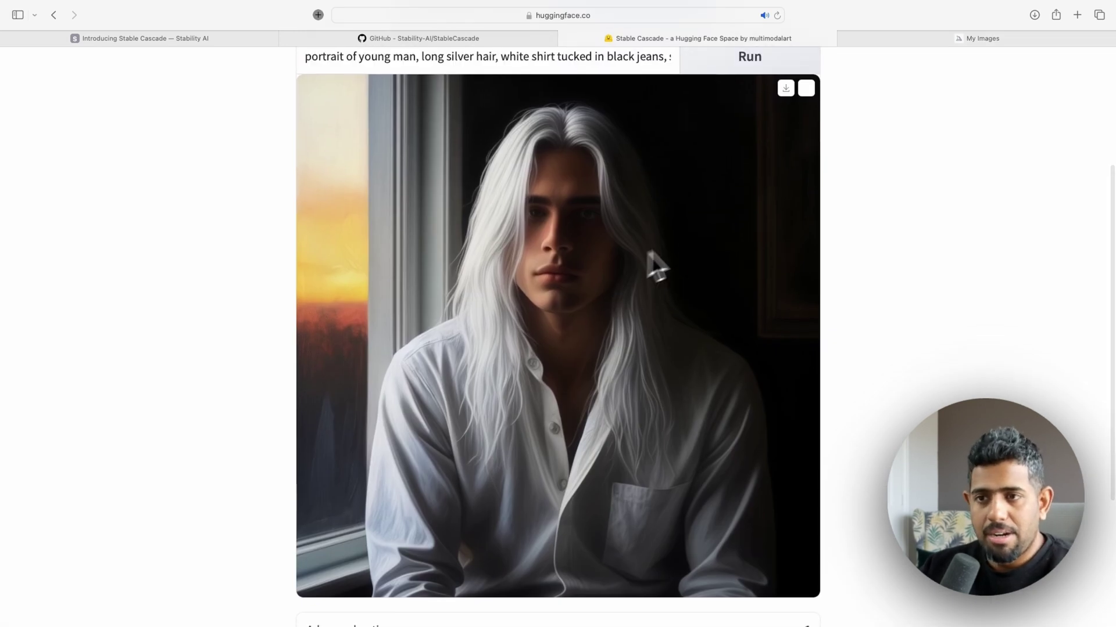
scroll(697, 241, up, 1)
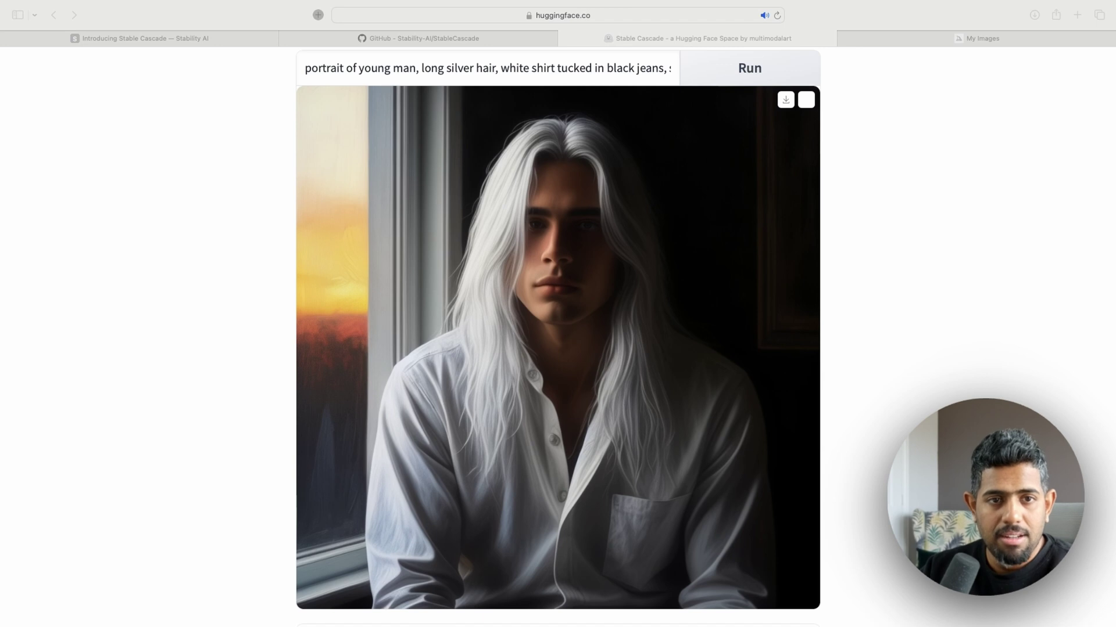
Replace the demo prompt with "an illustrated logo for a company that refurbishes vintage bicycles" and generate the image
click(592, 68)
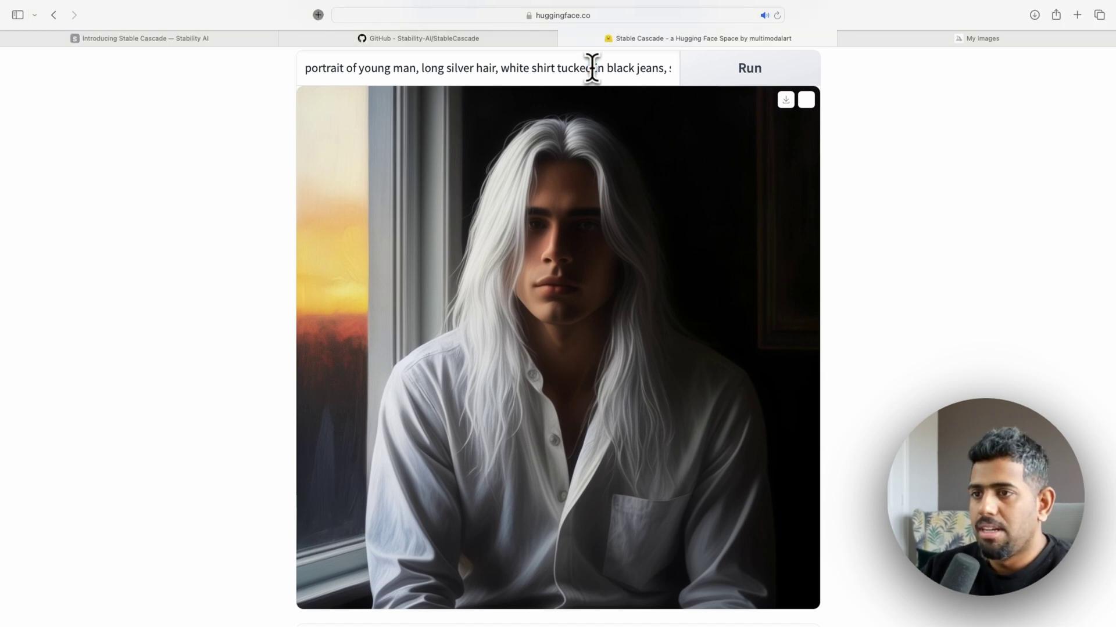
key(super+a)
text(an illustrated logo for a company that refurbishes vintage bicycles)
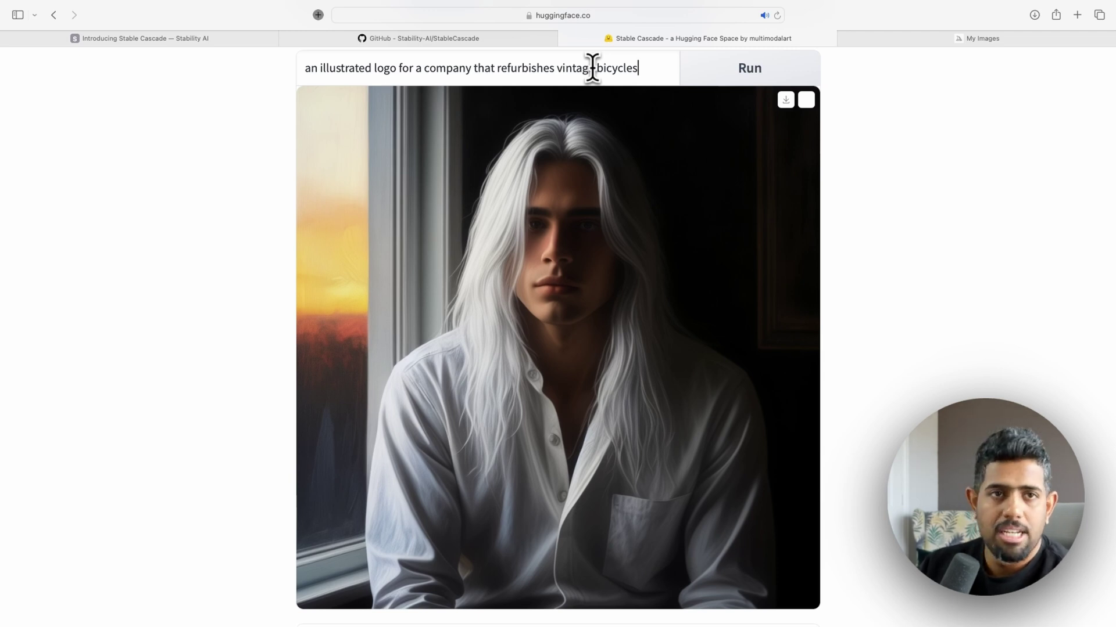
key(Return)
Submit "an illustrated logo for a company that refurbishes vintage bicycles" in Midjourney and open the overview of created images
click(872, 37)
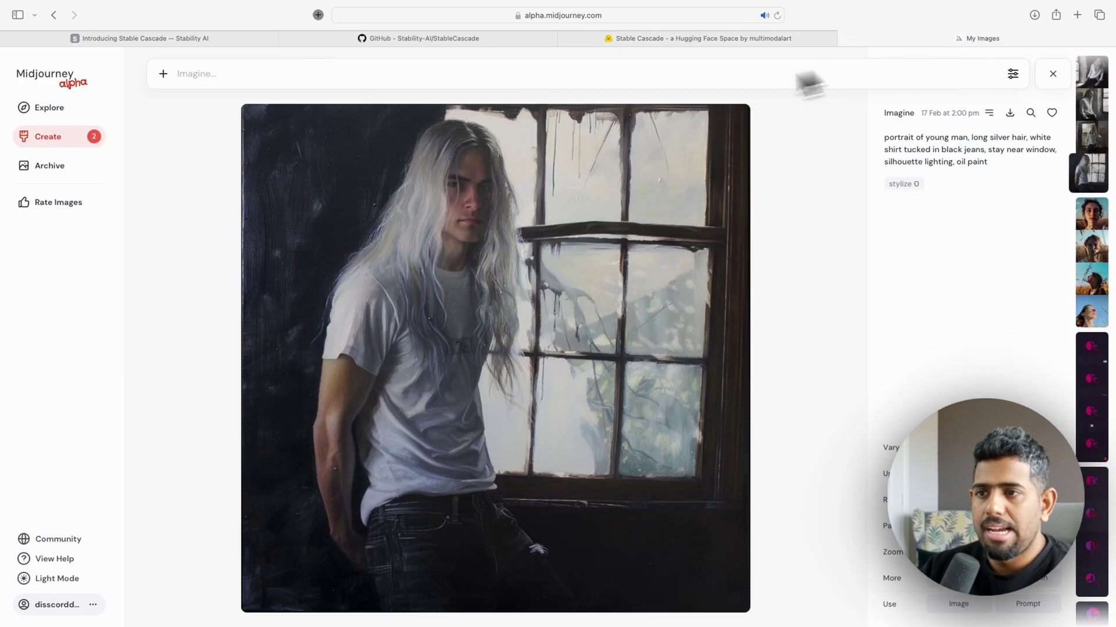
click(551, 81)
text(an illustrated logo for a company that refurbishes vintage bicycles)
key(Return)
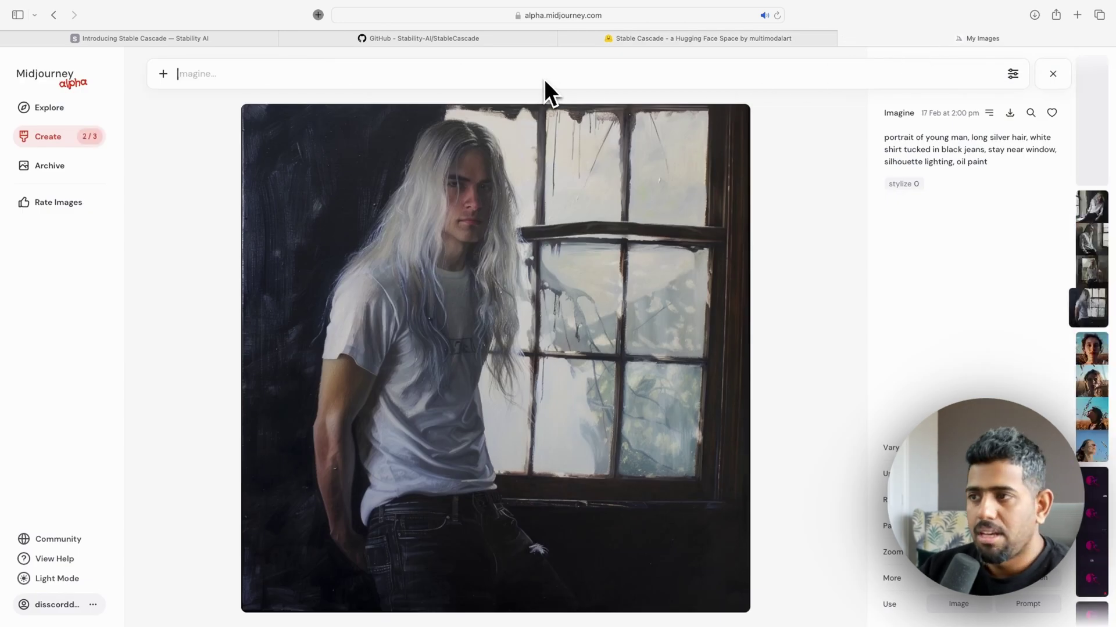
click(72, 137)
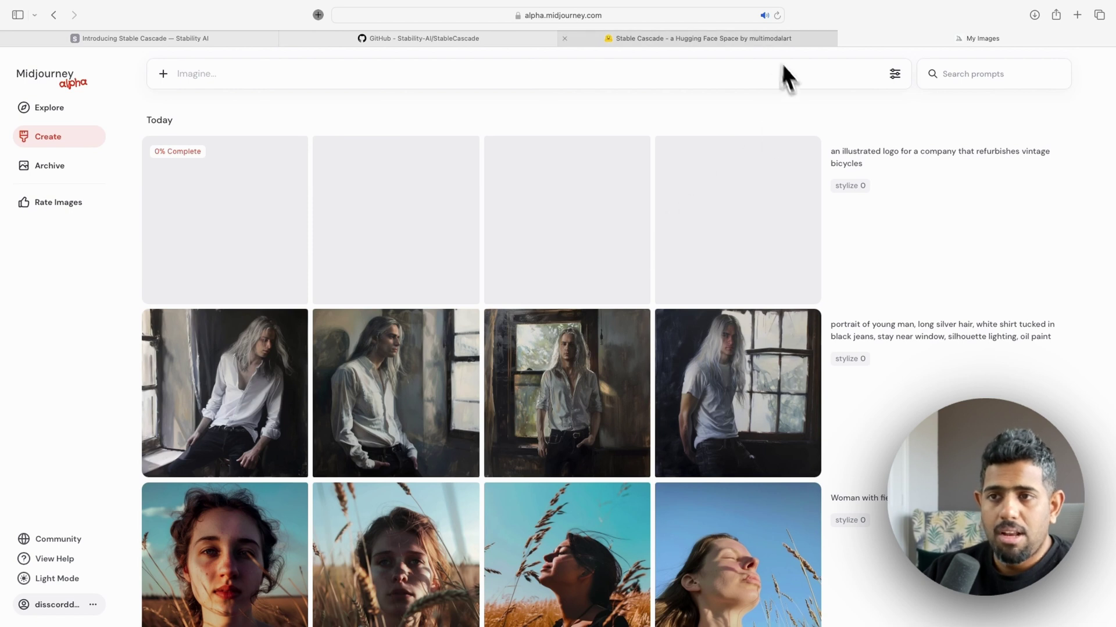
Return to the Hugging Face demo and examine its vintage bicycle logo, checking Midjourney's generation progress in between
click(779, 38)
scroll(556, 358, down, 2)
scroll(597, 377, down, 2)
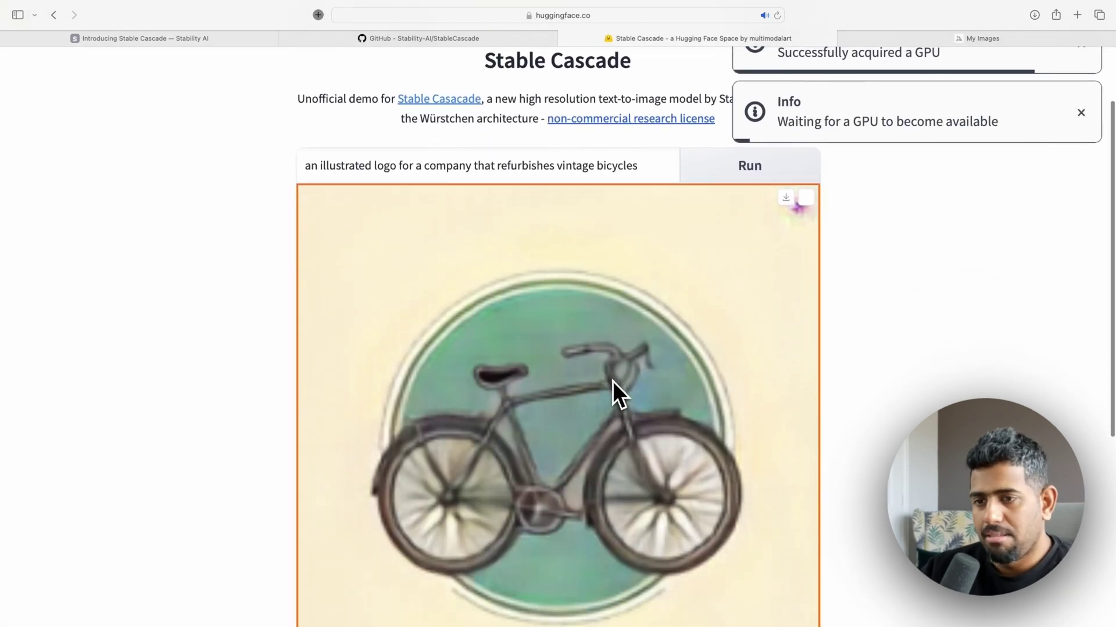
scroll(612, 381, up, 3)
scroll(608, 375, down, 4)
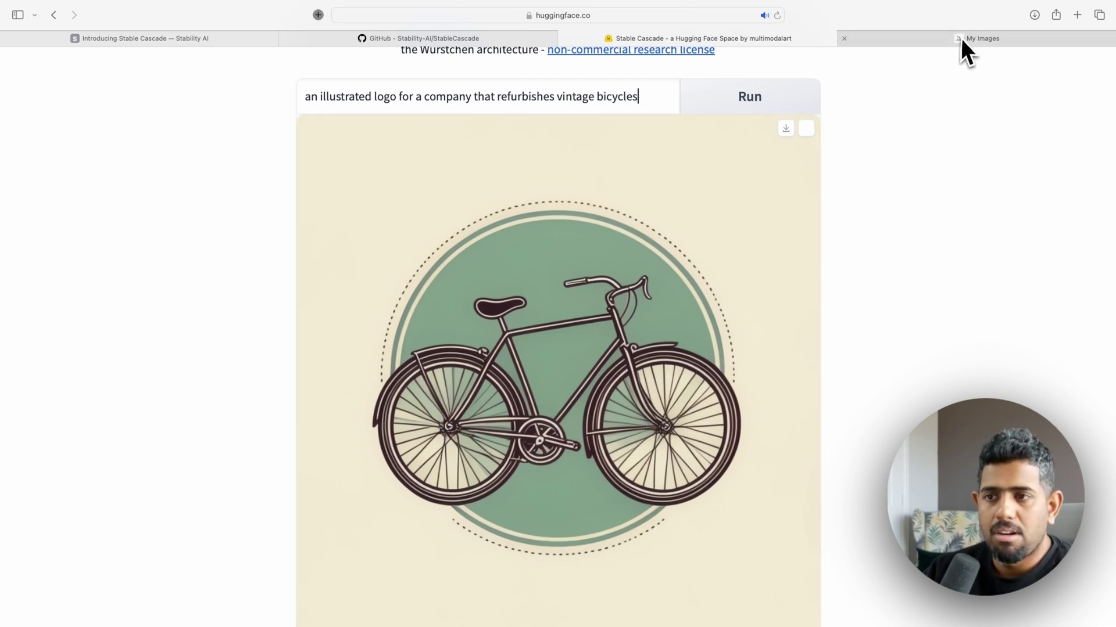
scroll(711, 221, down, 1)
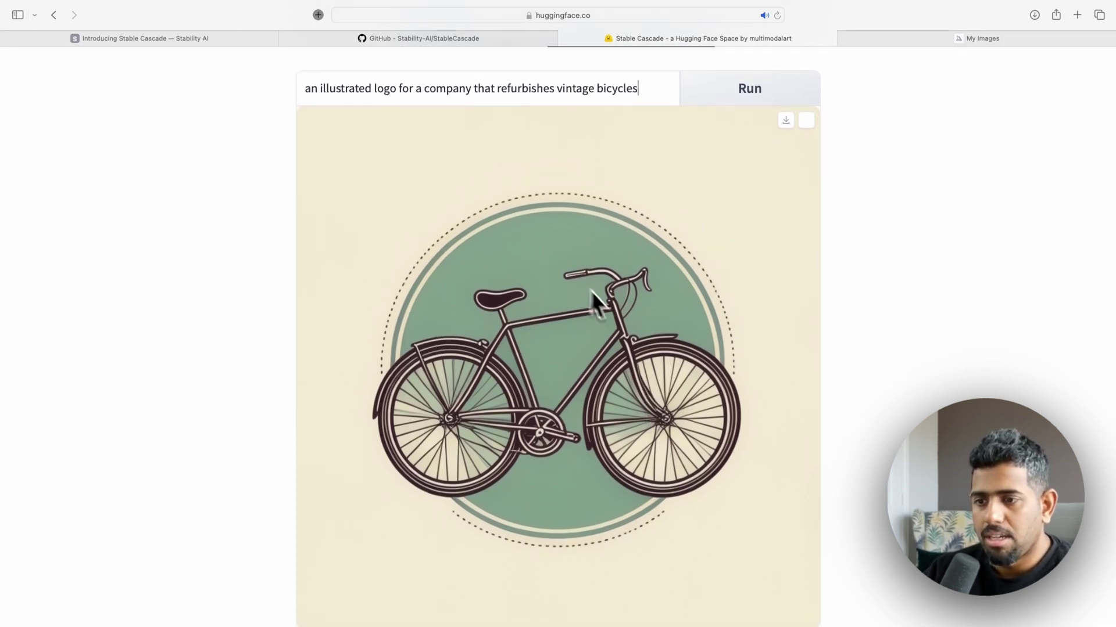
scroll(590, 290, down, 1)
click(894, 38)
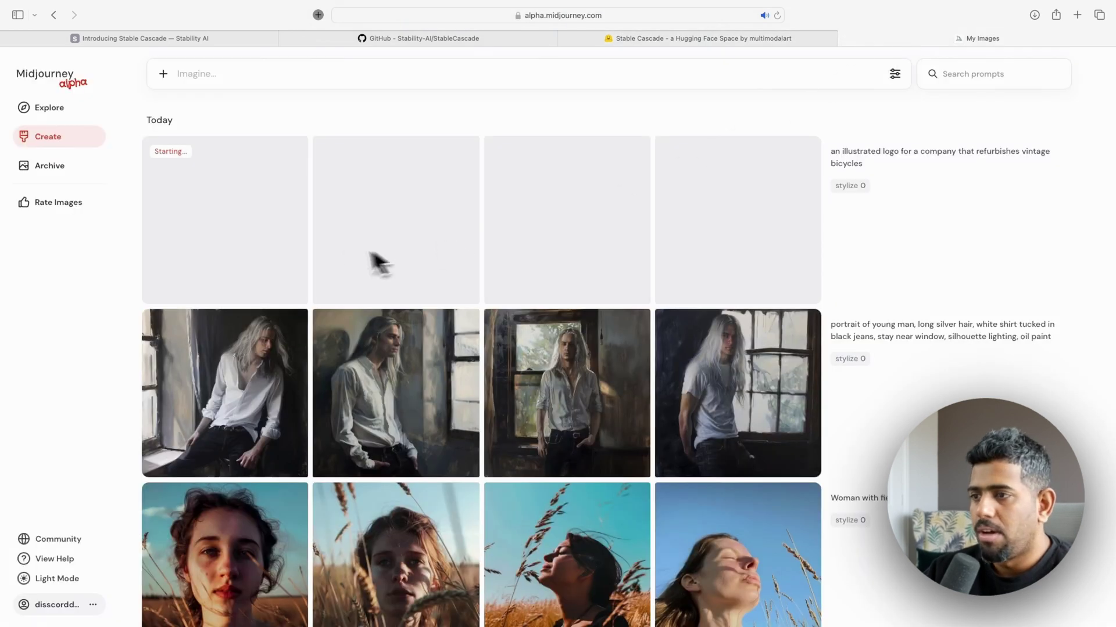
click(796, 39)
key(super+Tab)
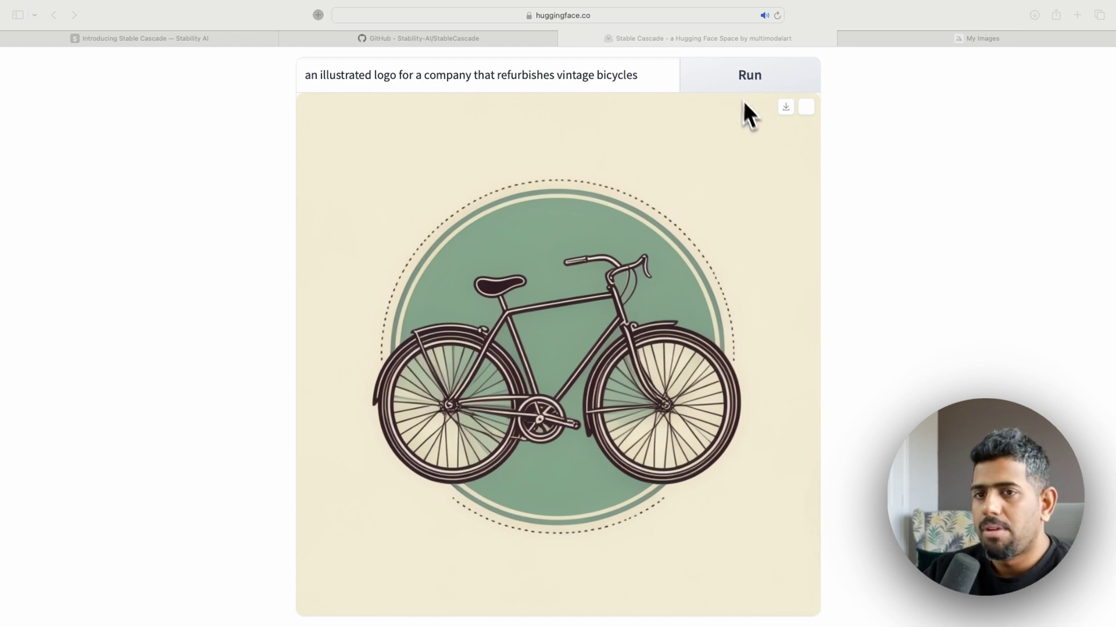
Switch to Midjourney and compare its four vintage bicycle logos at large size
click(989, 43)
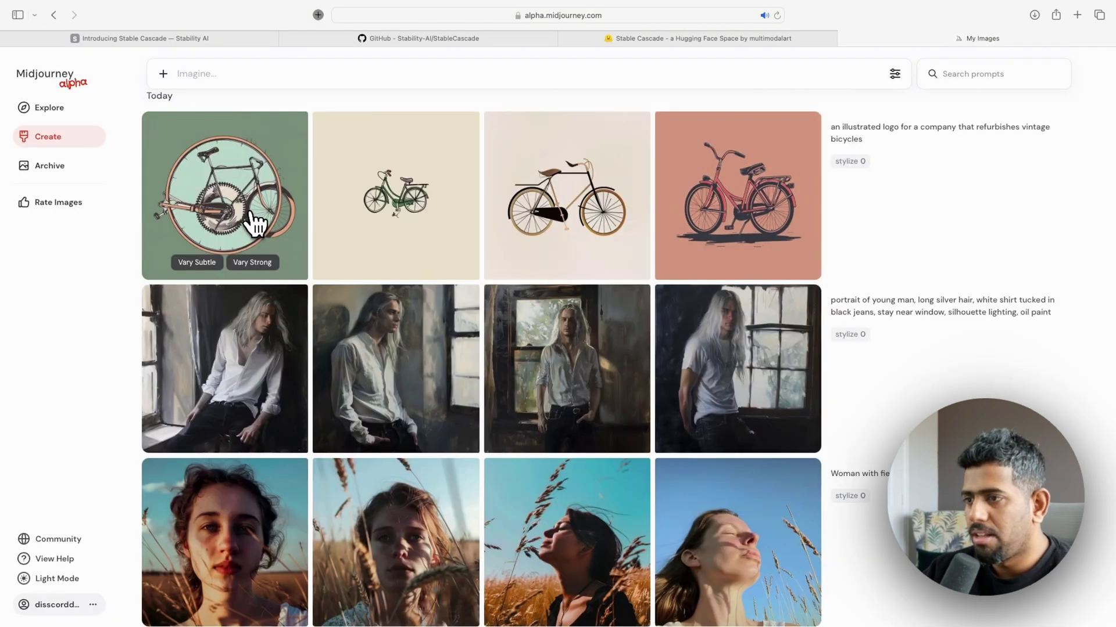
click(255, 214)
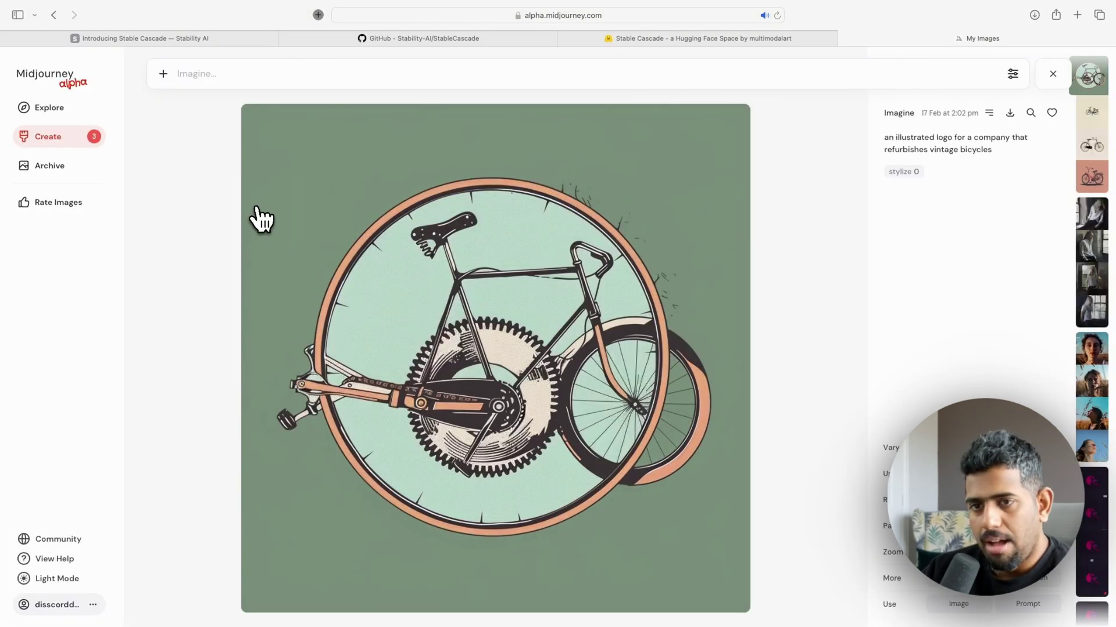
key(Down)
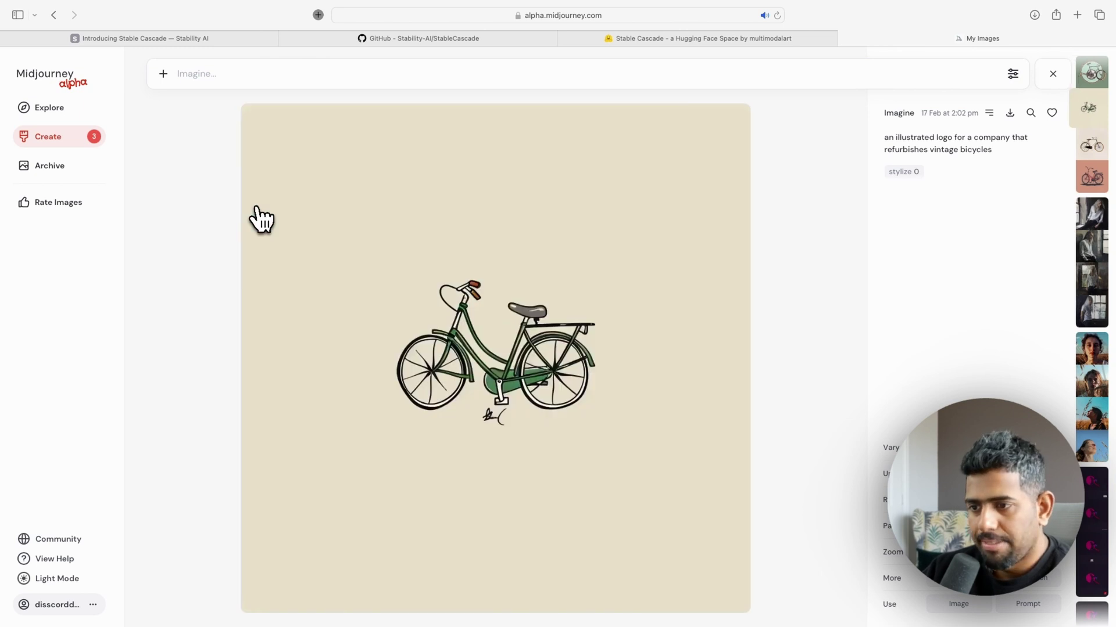
key(Down)
key(Down)
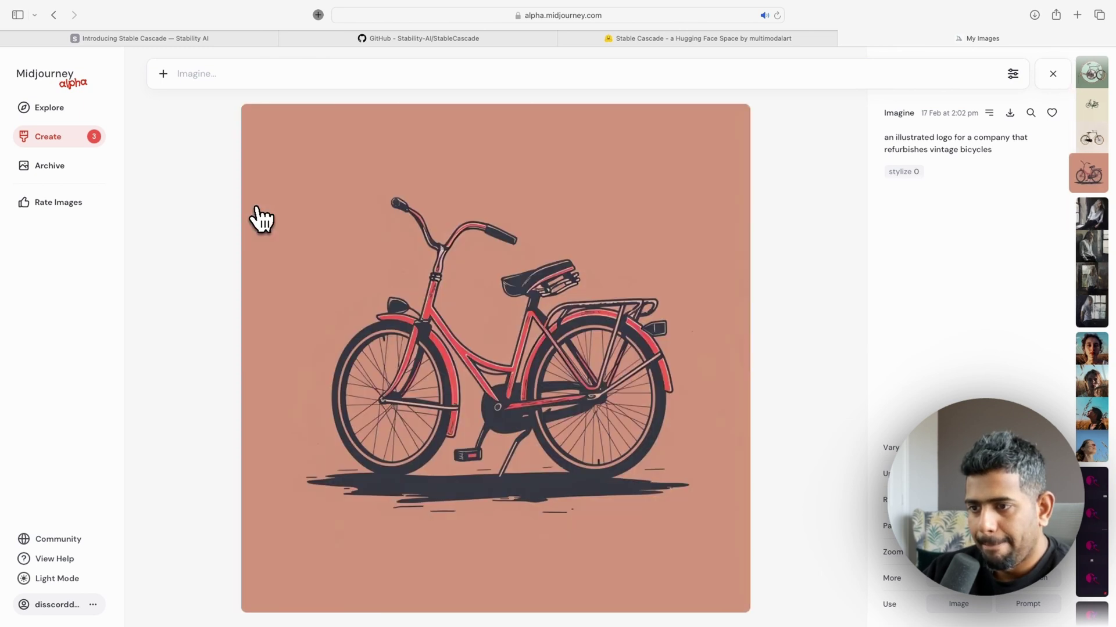
key(Up)
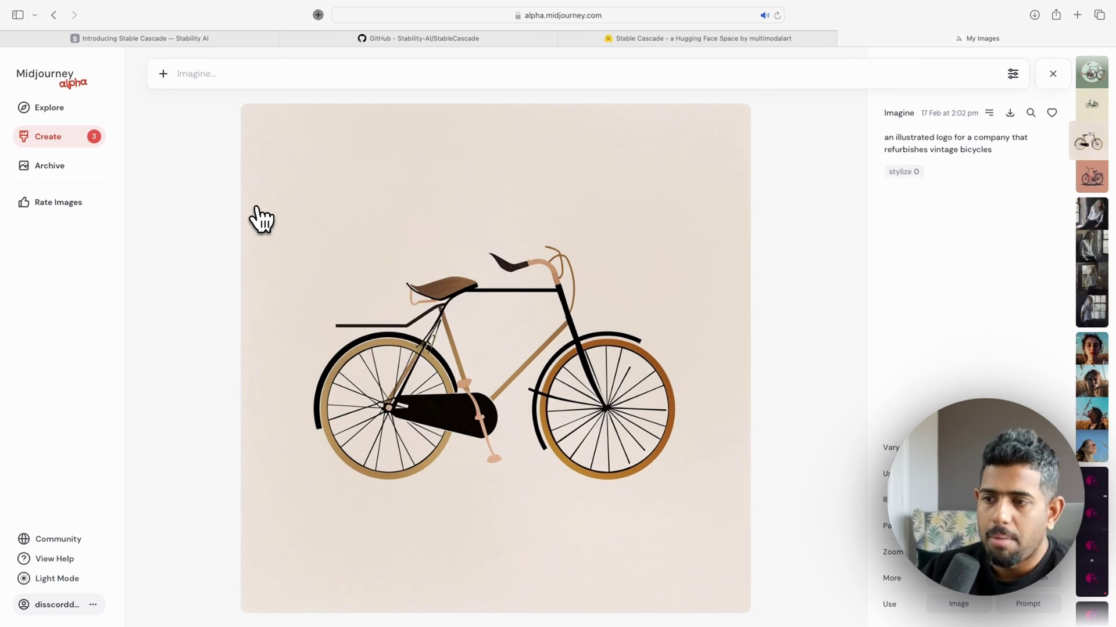
key(Up)
key(Up)
key(Down)
key(Down)
key(Down)
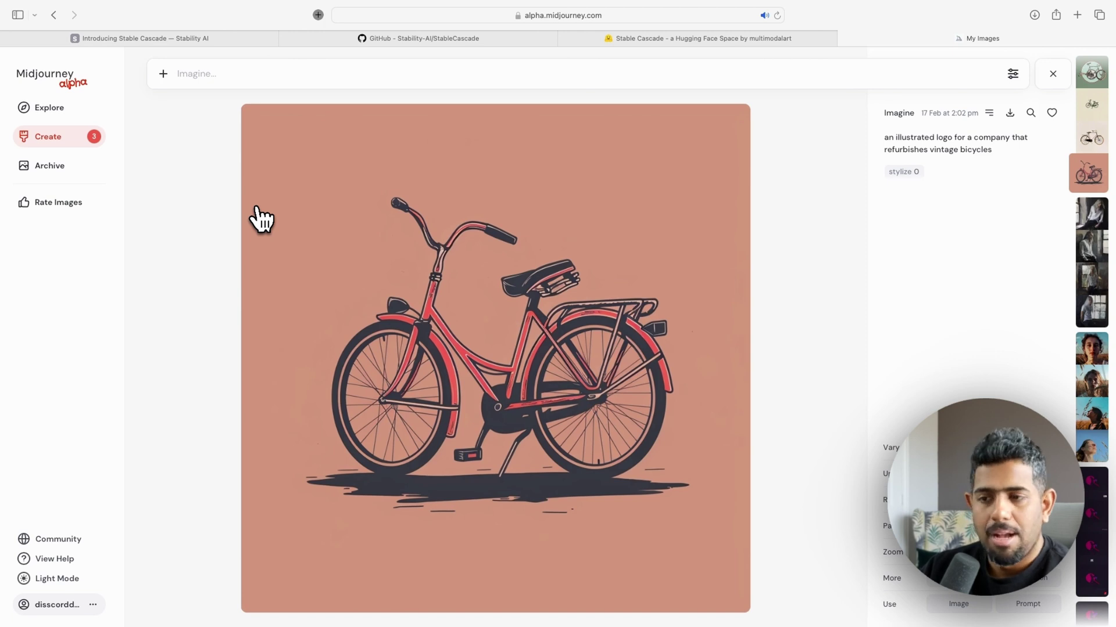
key(Down)
key(Up)
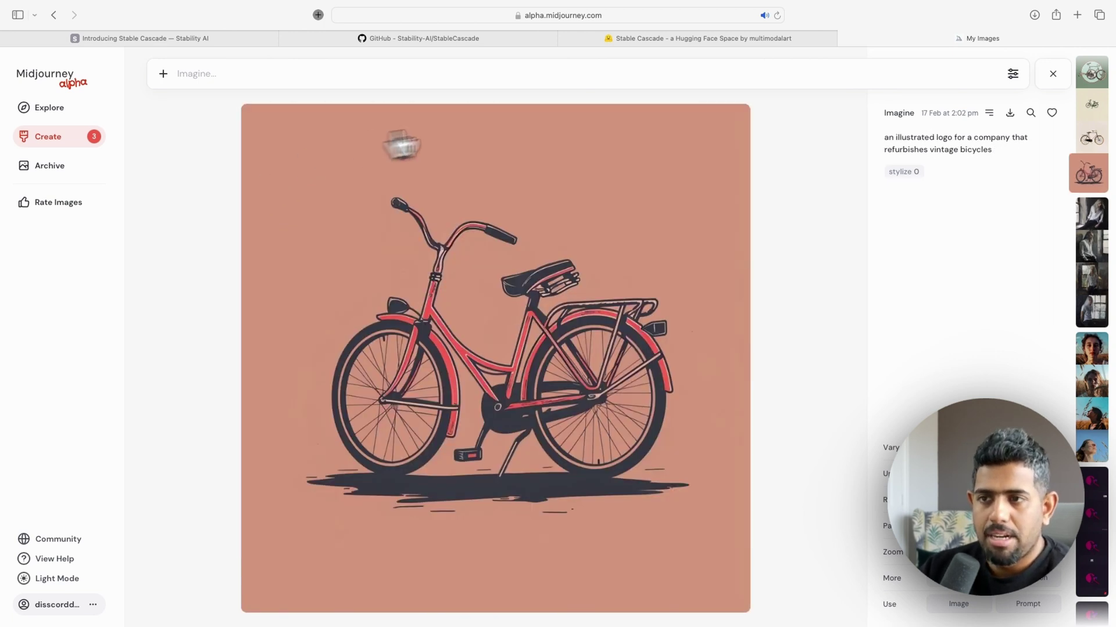
Replace the demo prompt with one for a pleased green alpaca in green T-shirt, black jeans and green cap playing guitar on green grassland, and generate it
click(644, 40)
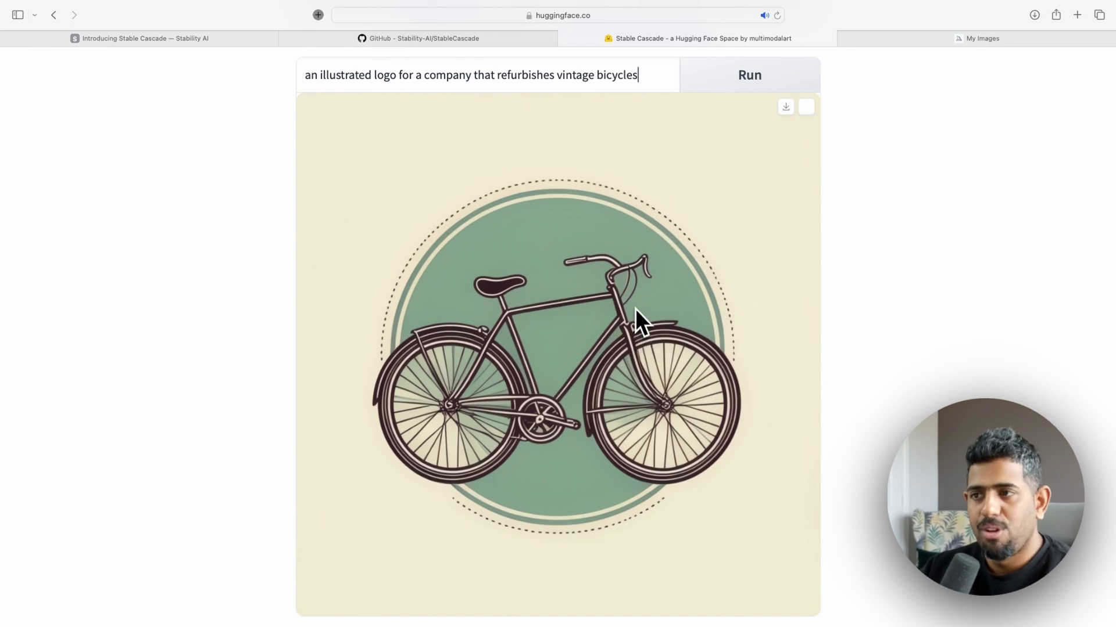
triple_click(590, 82)
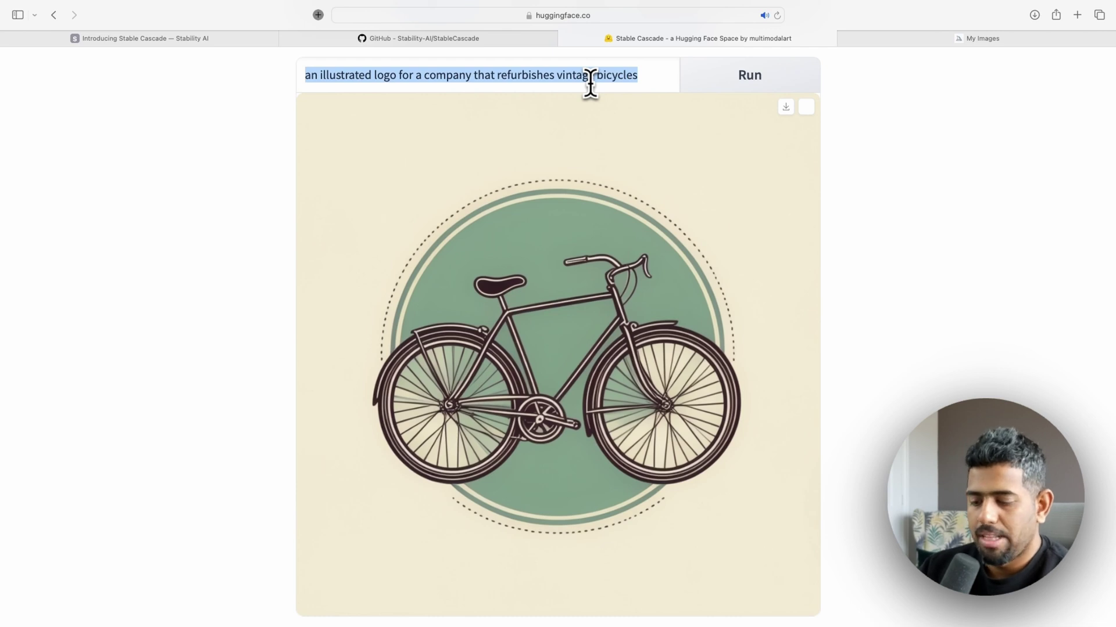
key(super+v)
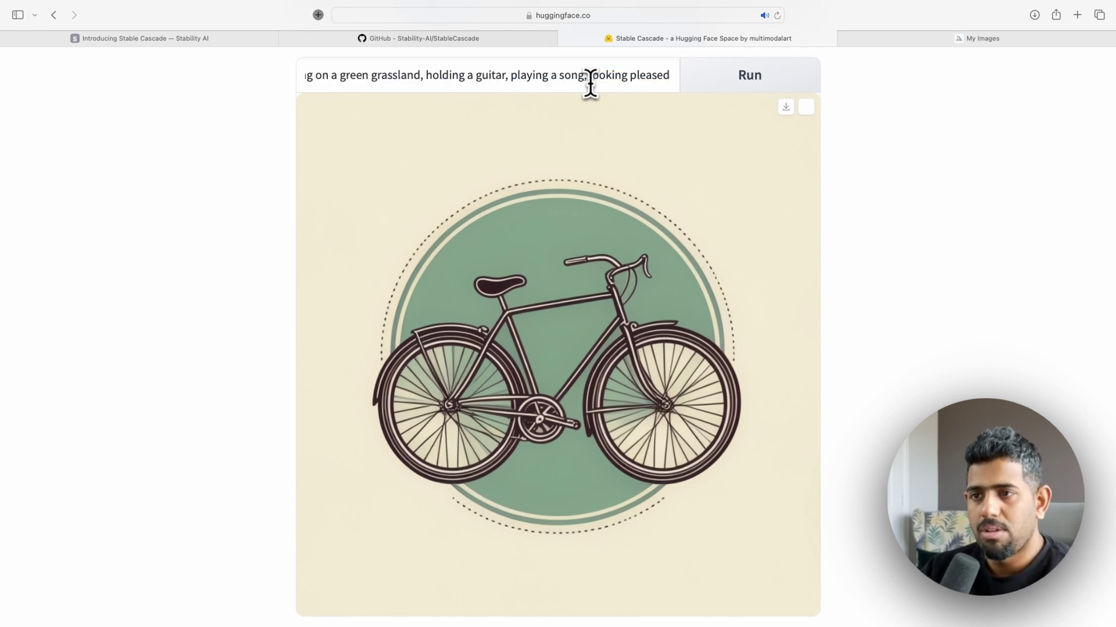
drag(592, 82, 217, 70)
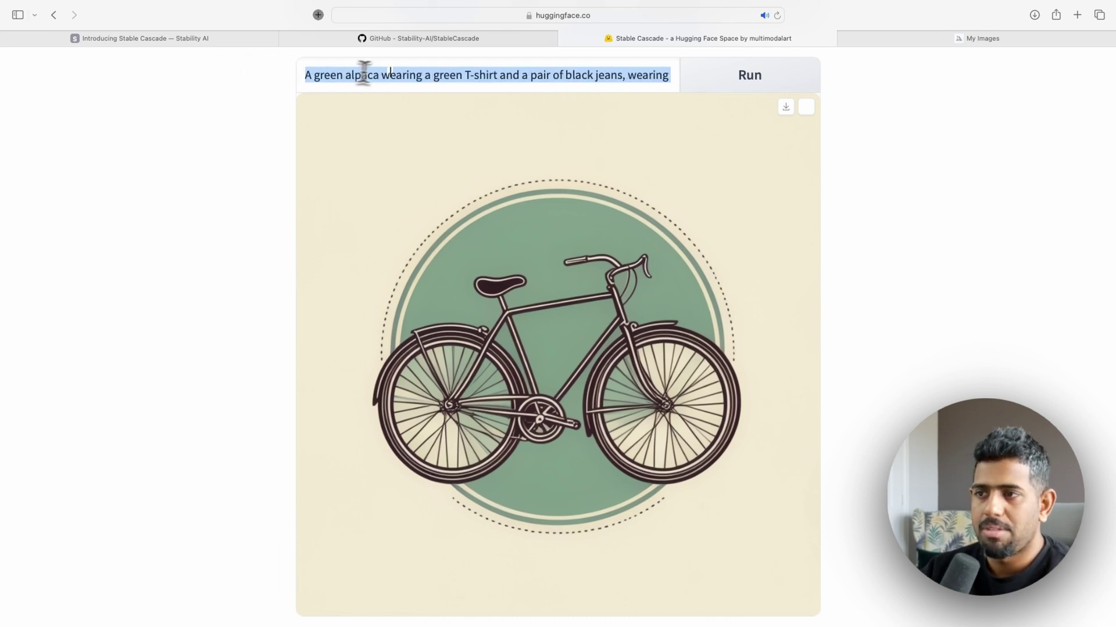
click(389, 74)
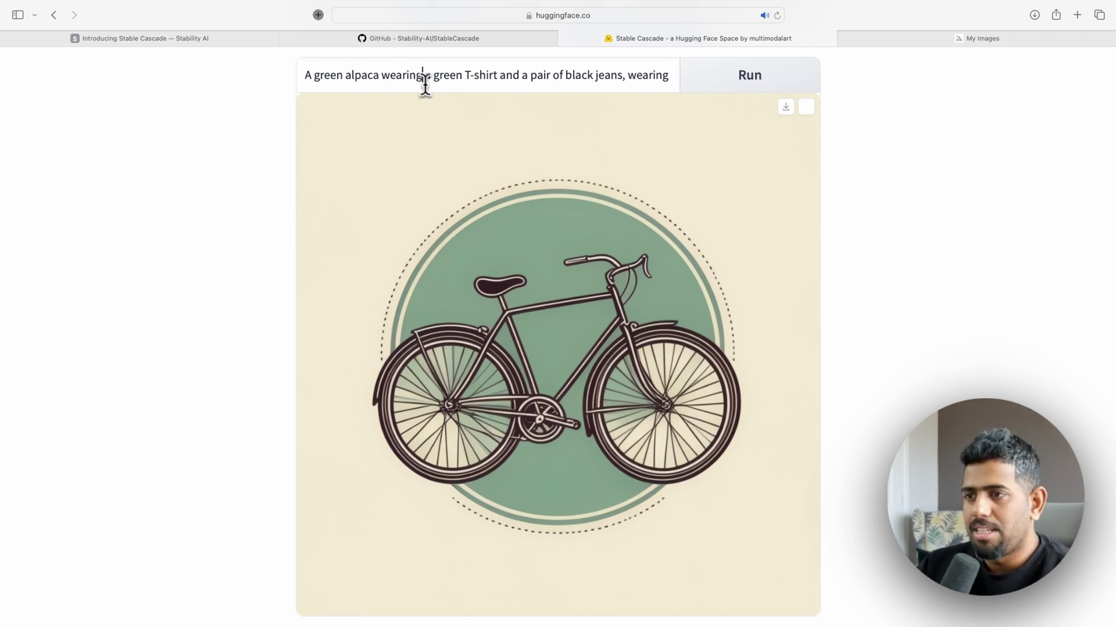
drag(423, 79, 647, 82)
click(708, 80)
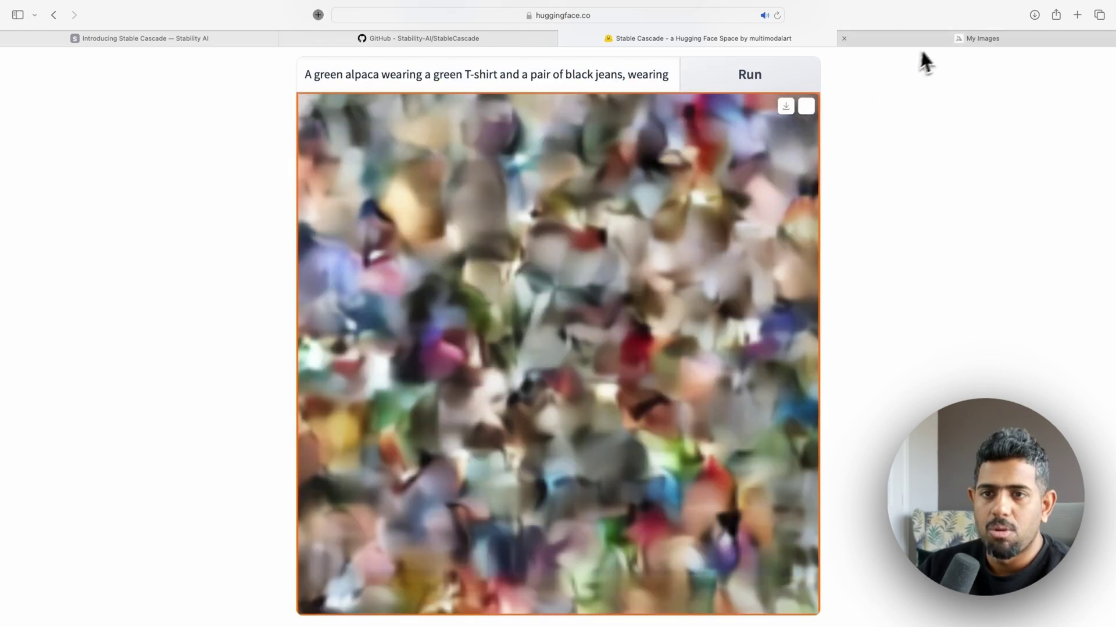
Submit the identical prompt in Midjourney: the pleased green alpaca in green T-shirt, black jeans and green baseball cap, playing guitar on green grassland
click(924, 39)
click(348, 77)
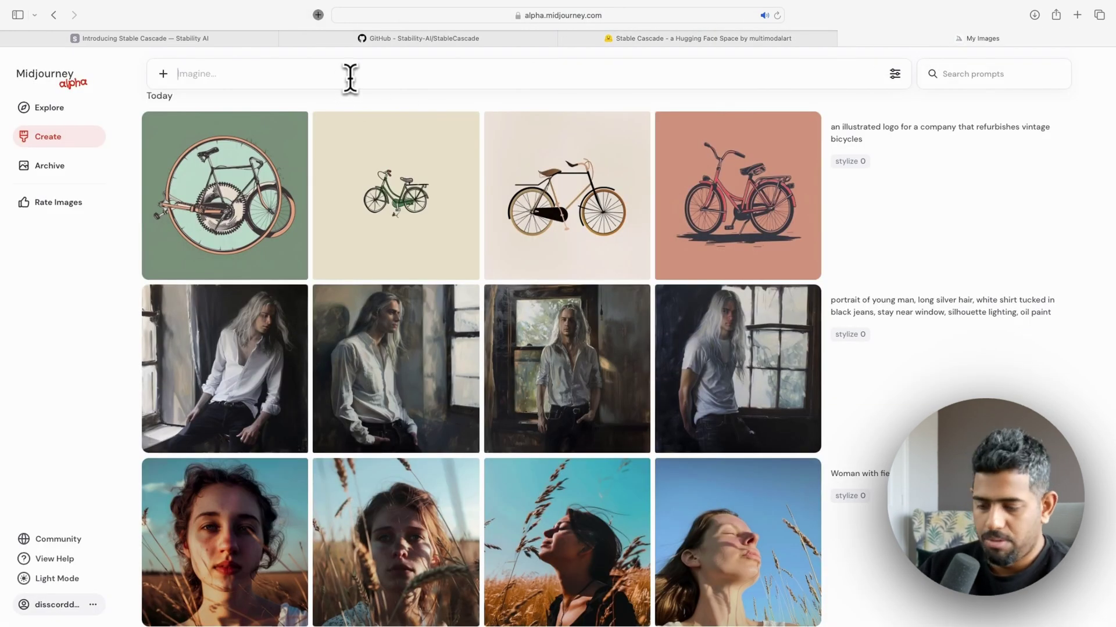
text(A green alpaca wearing a green T-shirt and a pair of black jeans, wearing a green baseball cap, standing on a green grassland, holding a guitar, playing a song, looking pleased)
key(Return)
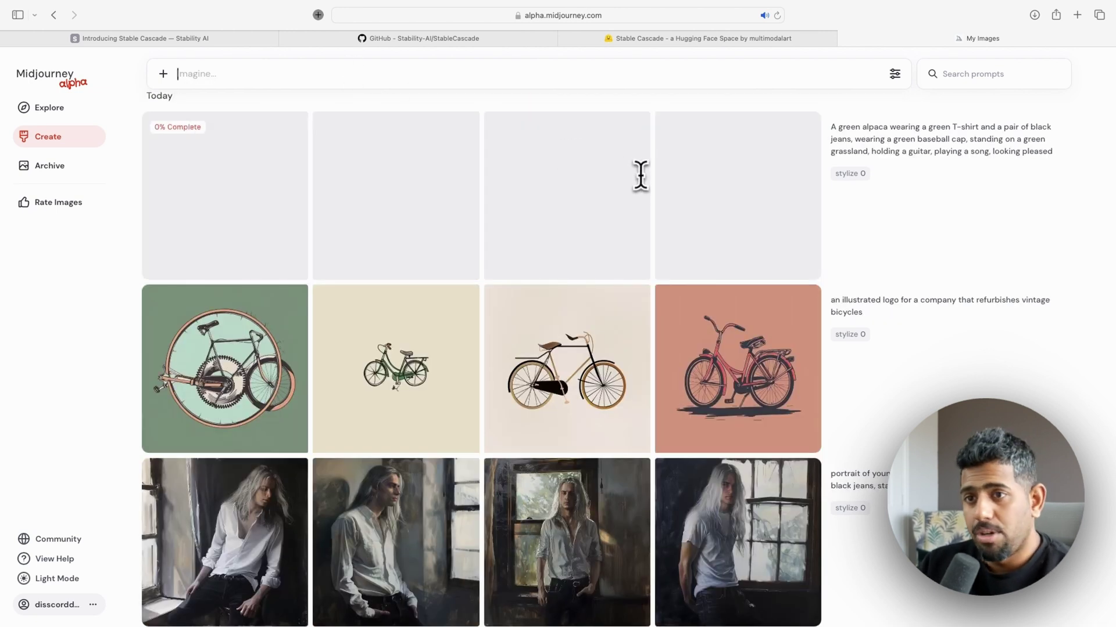
Return to the Hugging Face demo and examine its image of the guitar-playing alpaca against the prompt
click(710, 38)
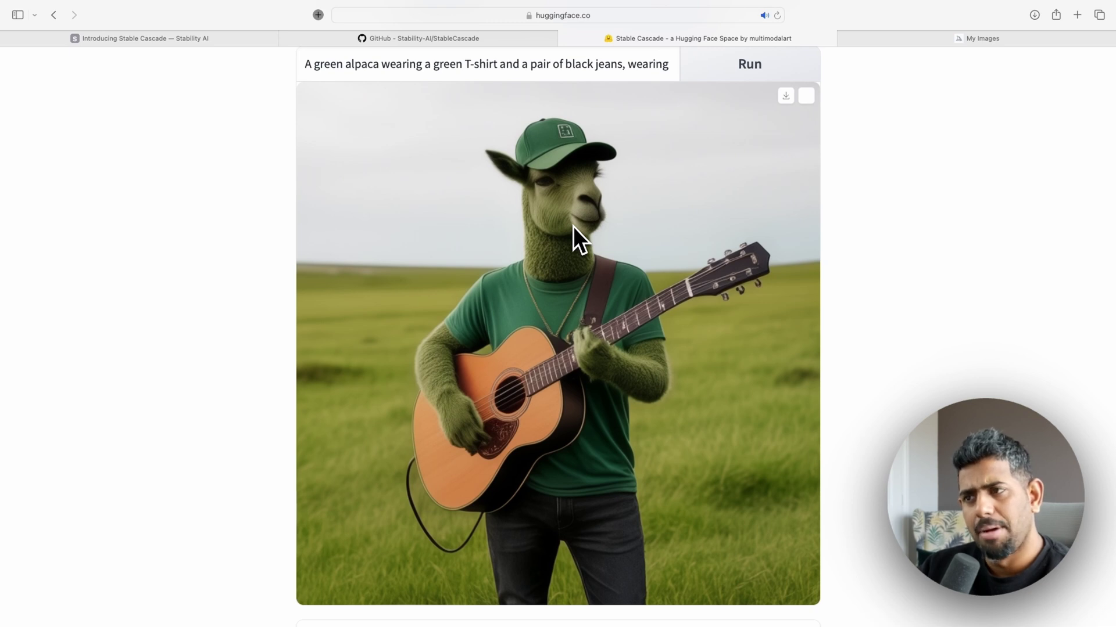
scroll(569, 226, down, 1)
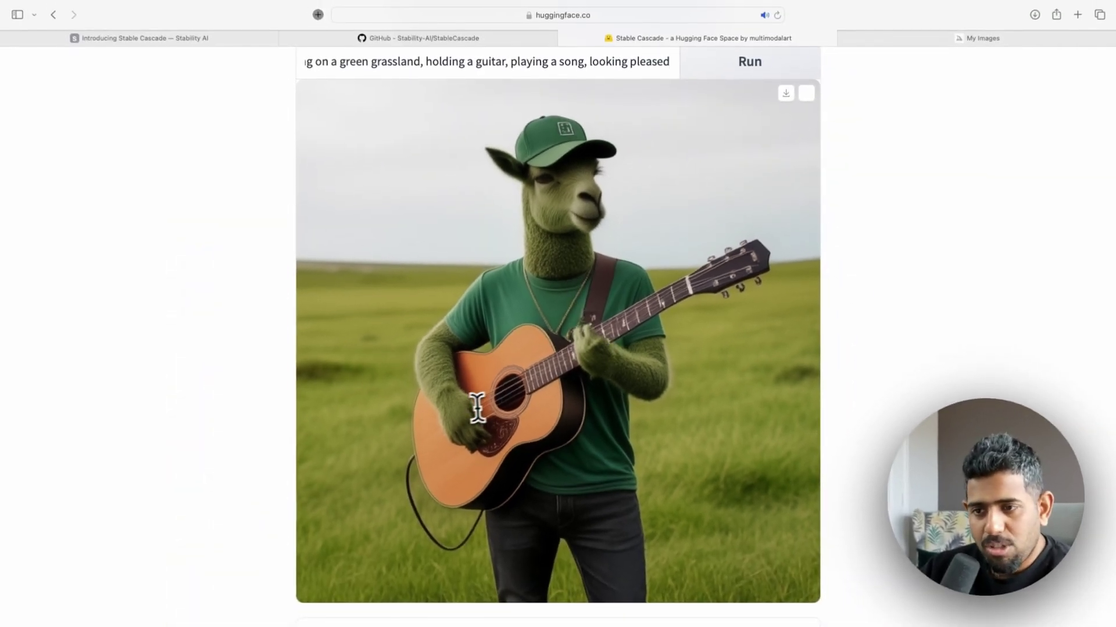
scroll(642, 314, up, 1)
scroll(643, 309, down, 1)
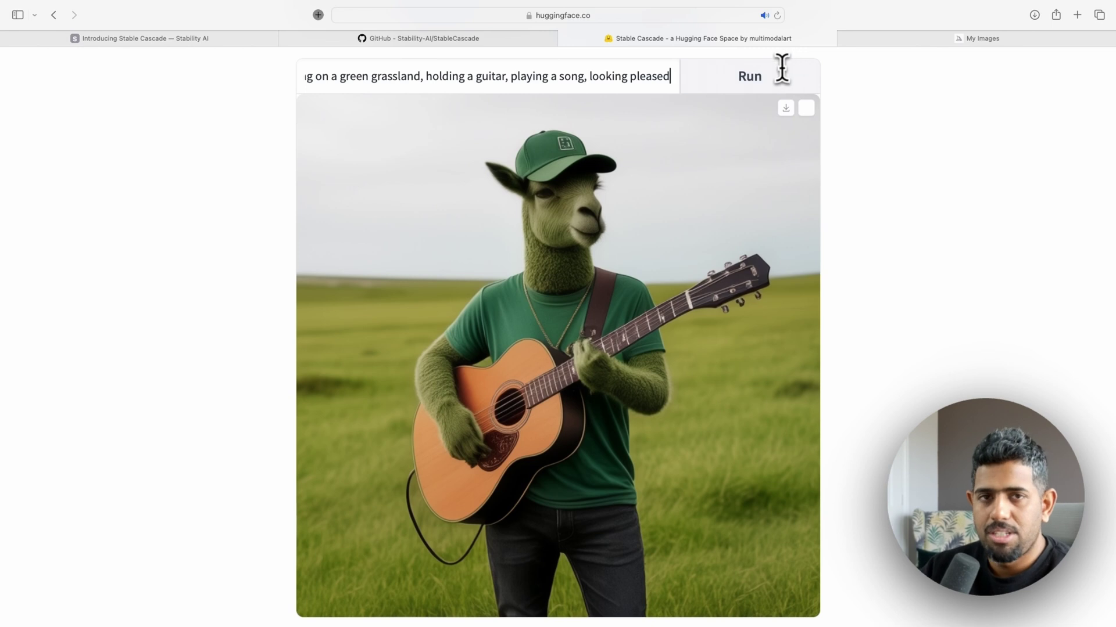
Switch to Midjourney and view each of its four green alpaca images at large size
click(967, 37)
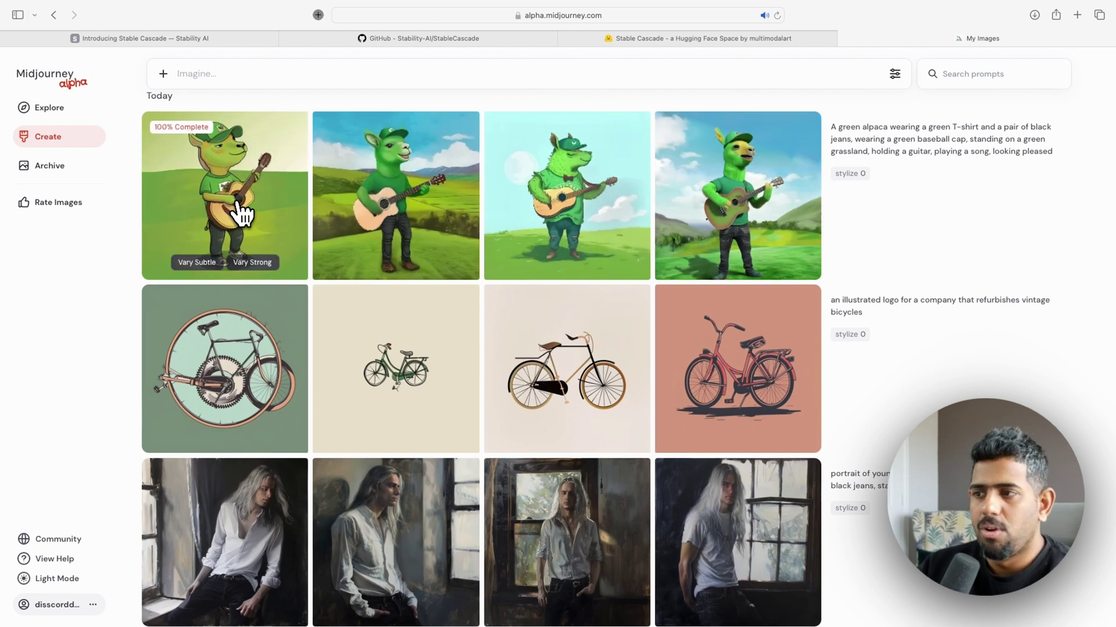
click(244, 213)
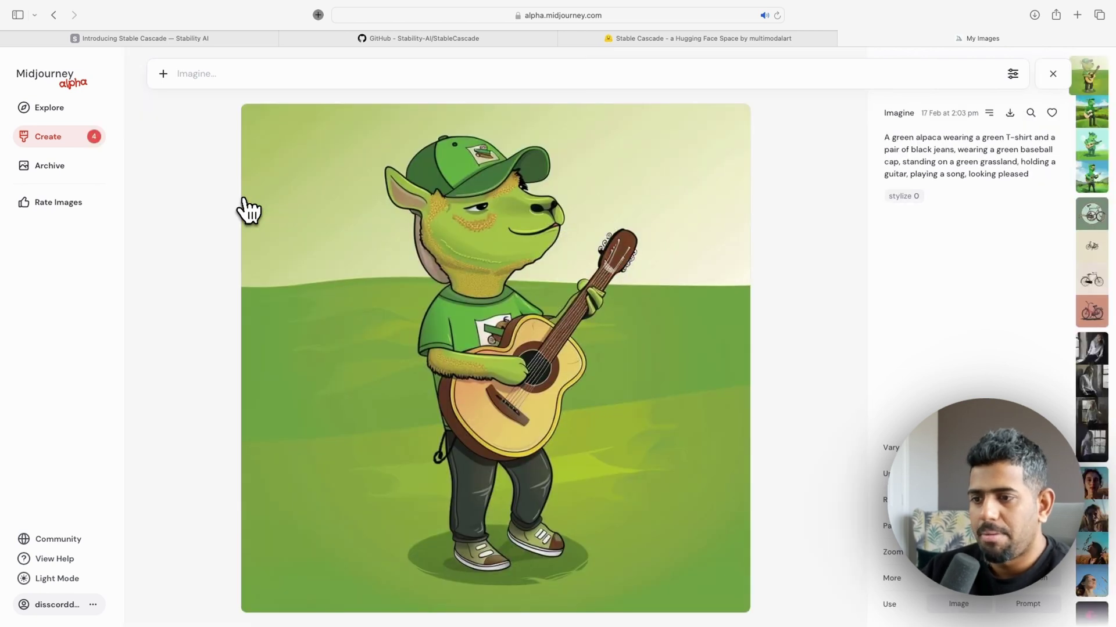
key(Down)
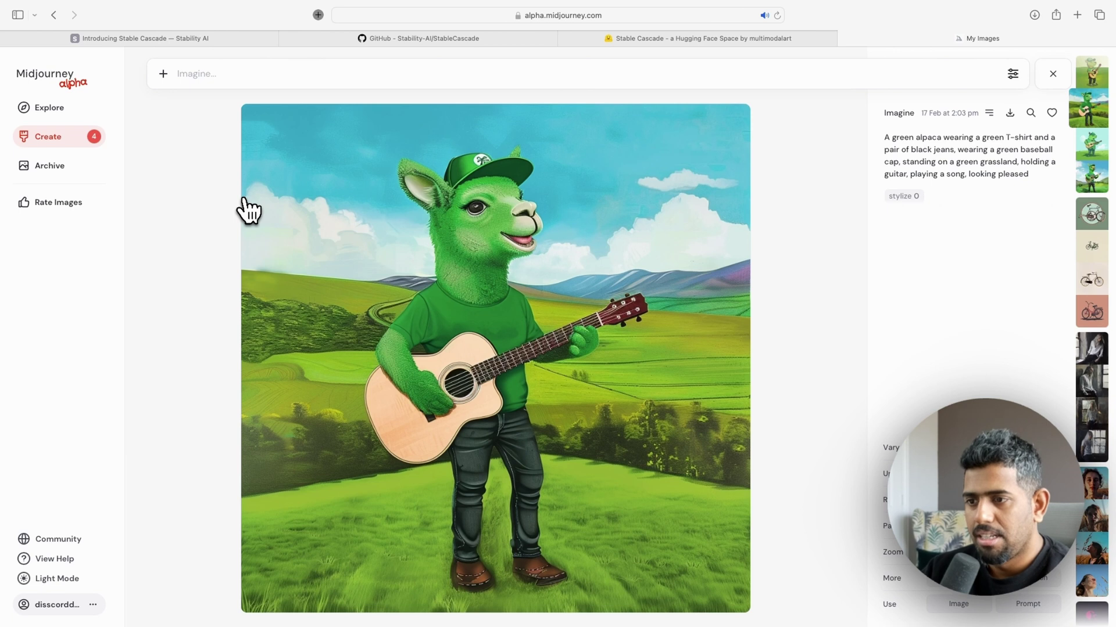
key(Down)
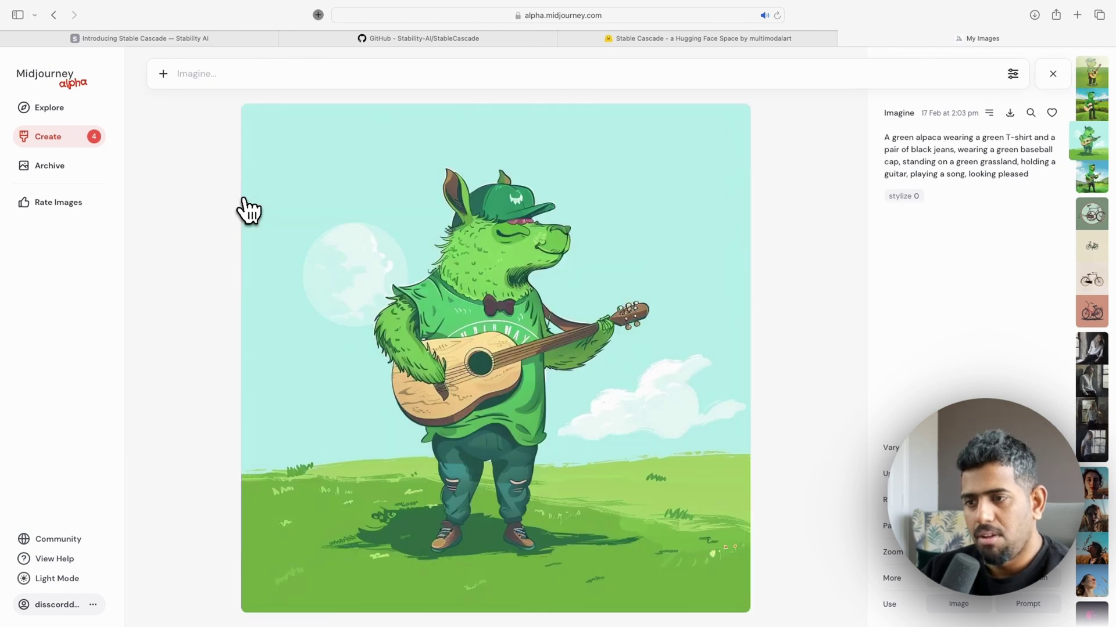
key(Down)
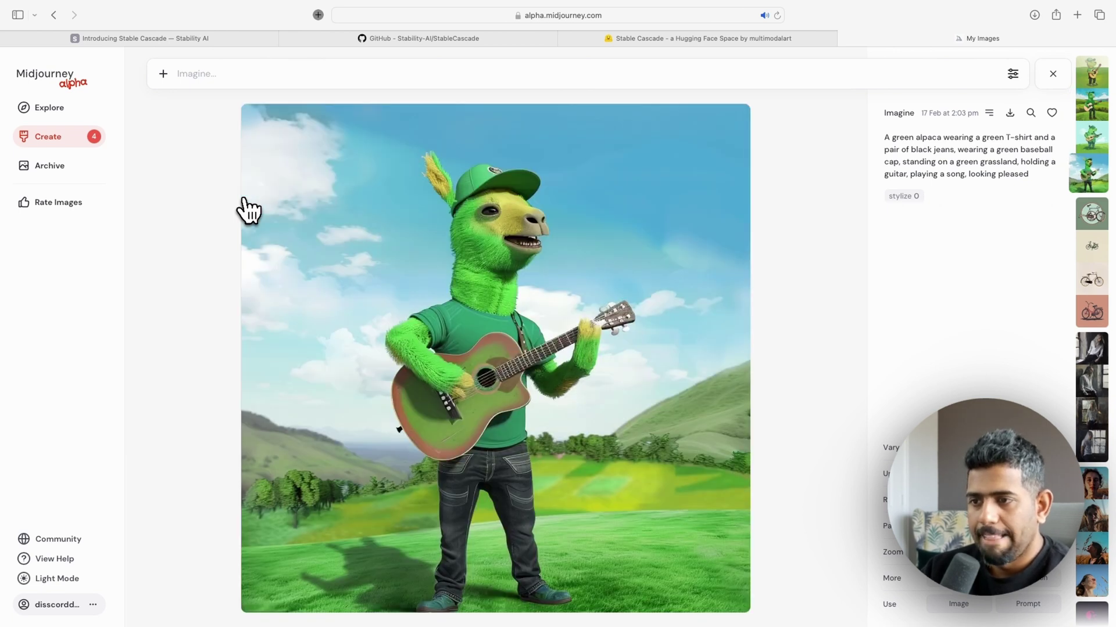
Recheck the Hugging Face demo's alpaca image, and compare it once more with Midjourney's alpaca variations
click(693, 47)
scroll(623, 183, down, 1)
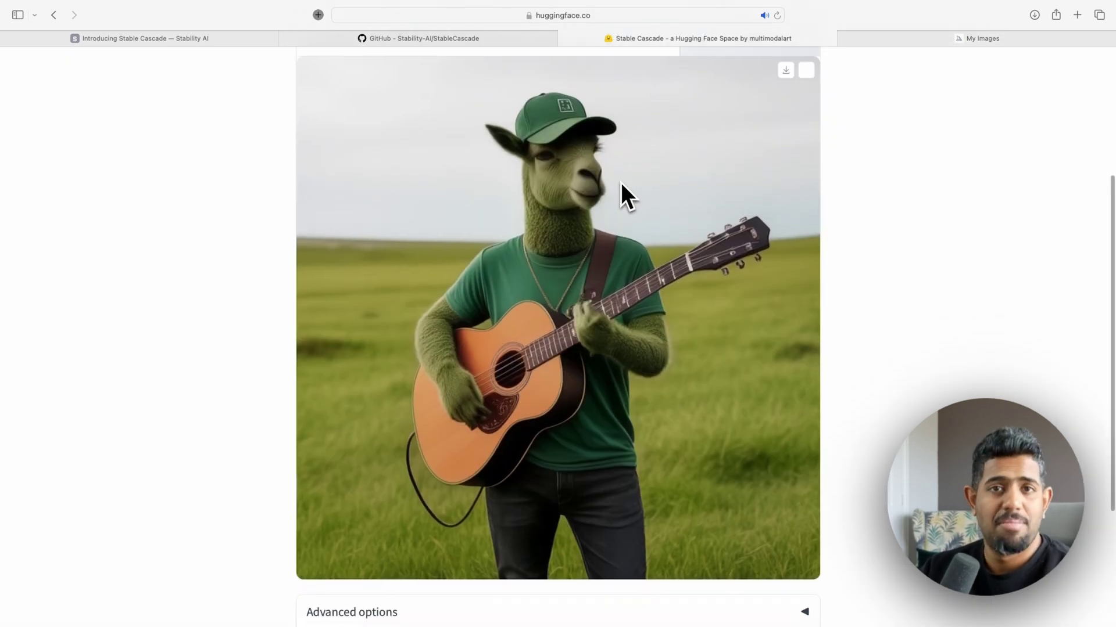
scroll(621, 183, up, 1)
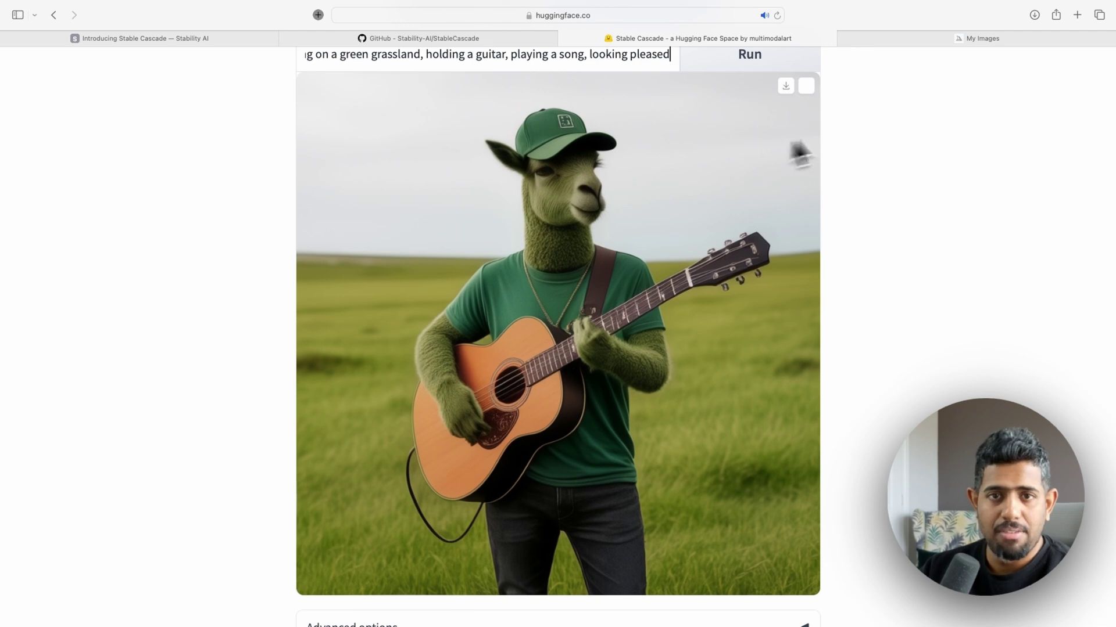
click(925, 39)
key(Up)
key(Up)
key(Up)
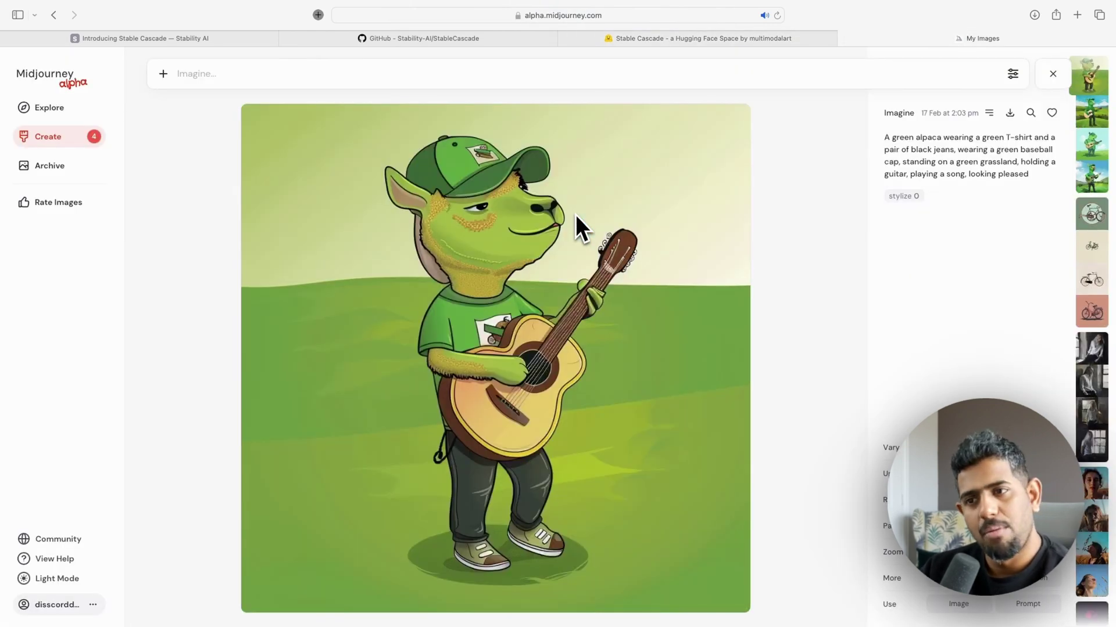
key(Down)
key(Down)
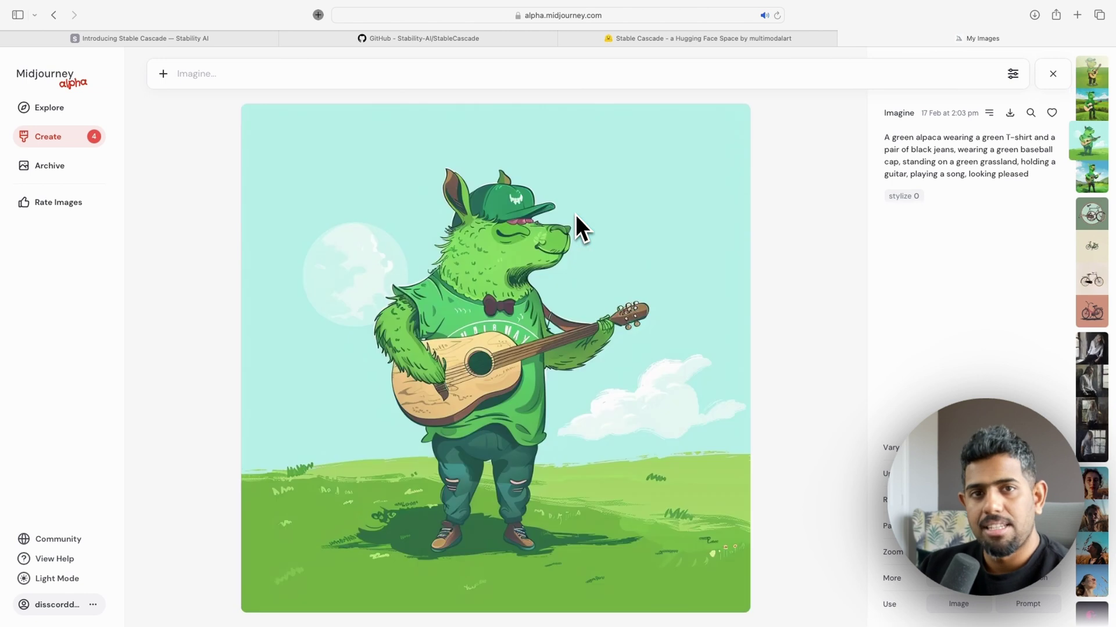
In Hugging Face, generate "a movie poster about an adventurer ready to travel the world, for a movie called Dubai to the World: A Symphony of Flow"
click(736, 40)
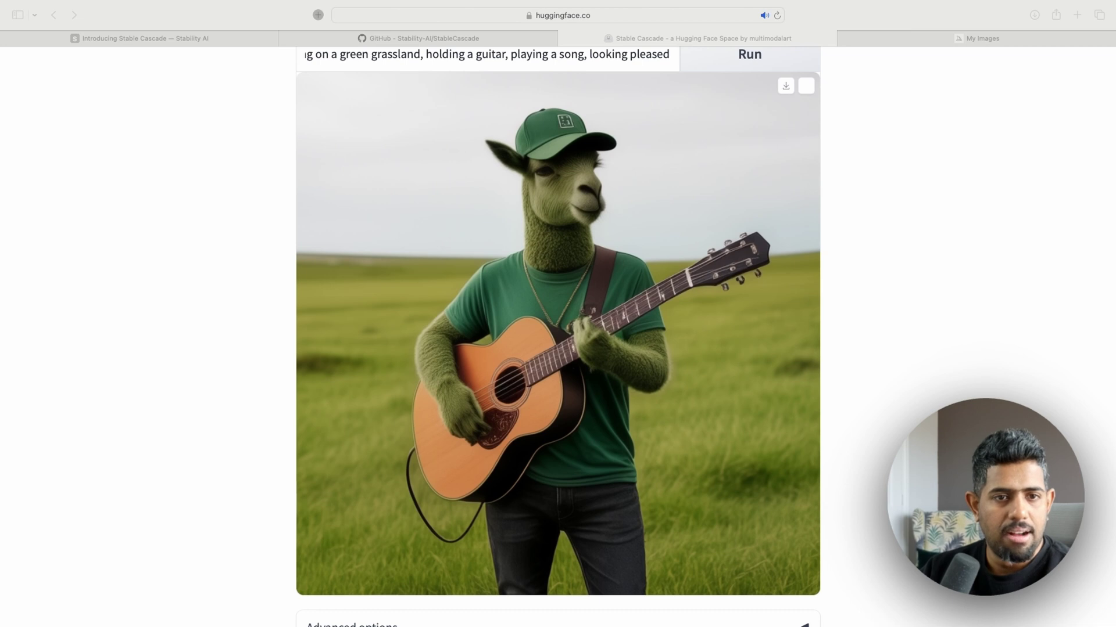
scroll(511, 100, up, 2)
click(507, 94)
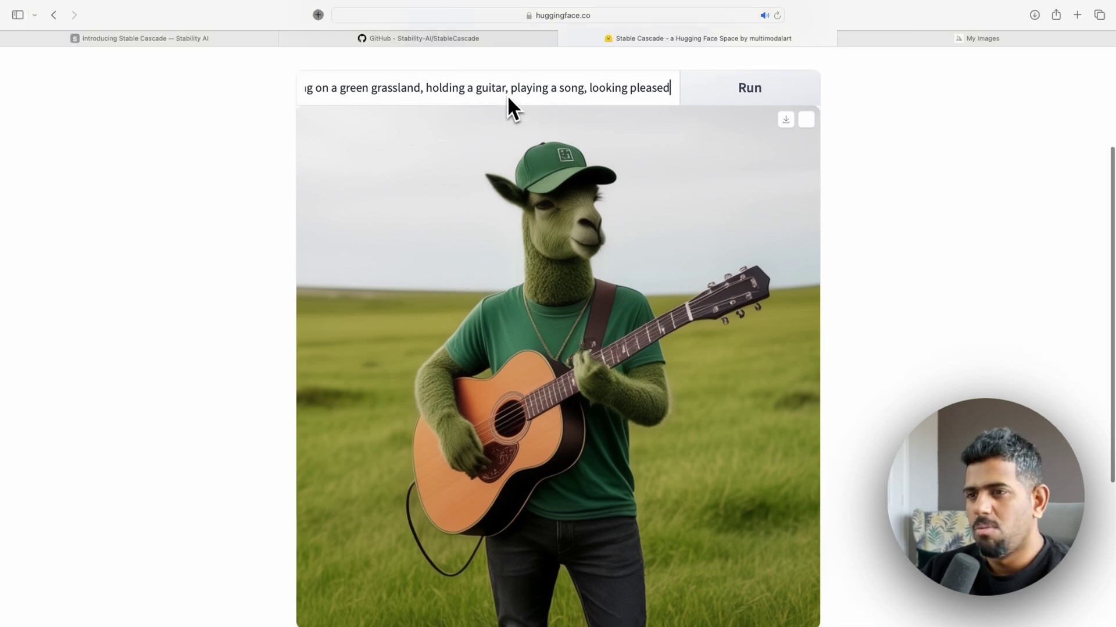
key(super+a)
key(super+v)
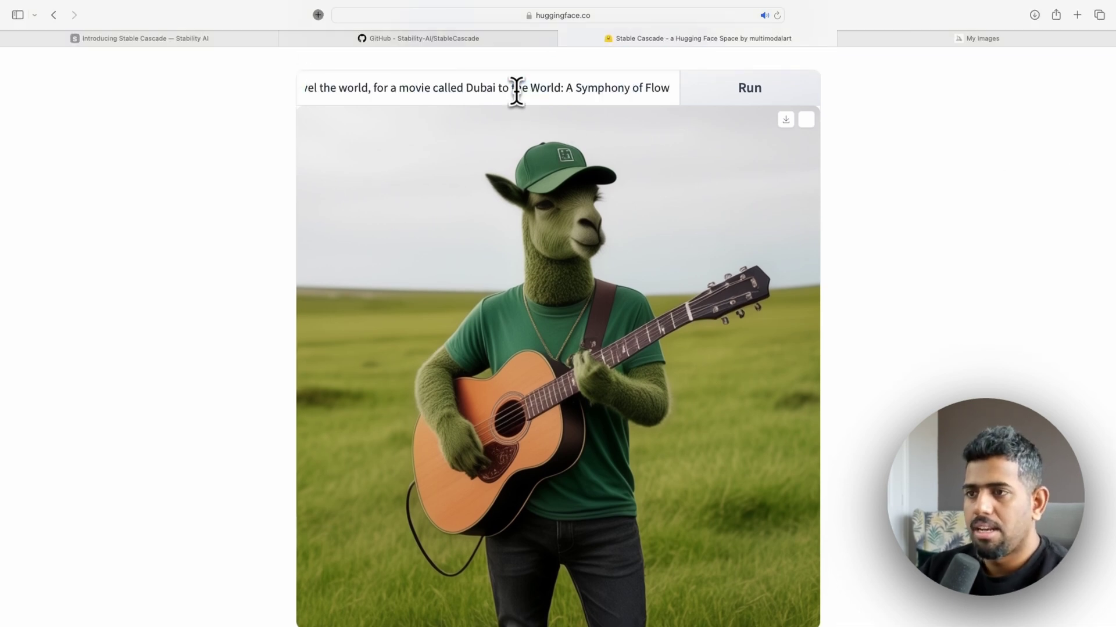
drag(564, 88, 174, 82)
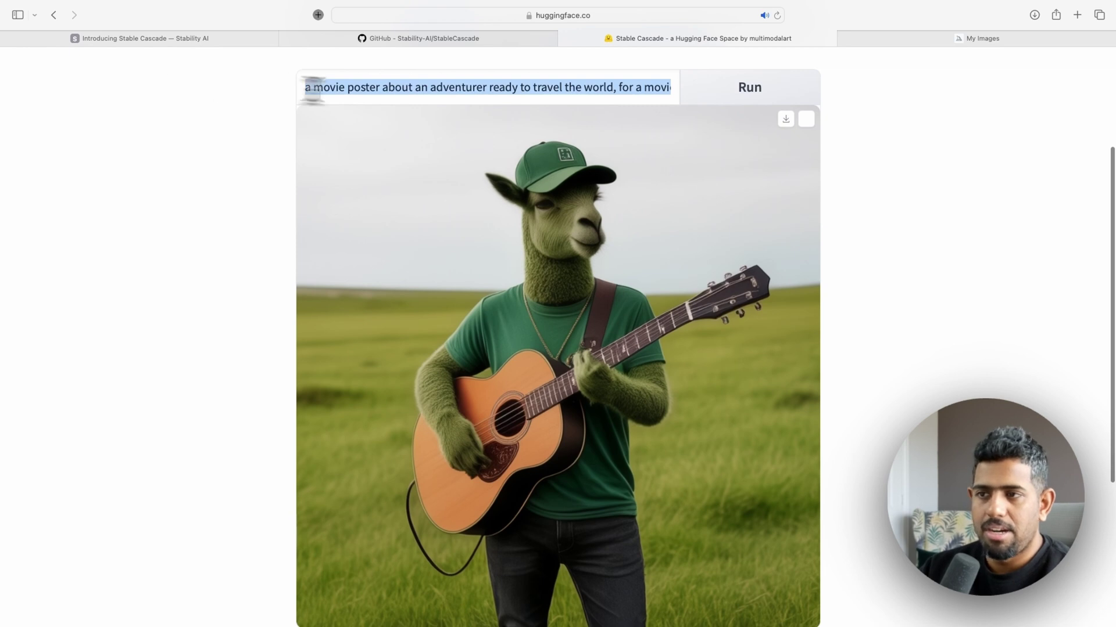
click(430, 87)
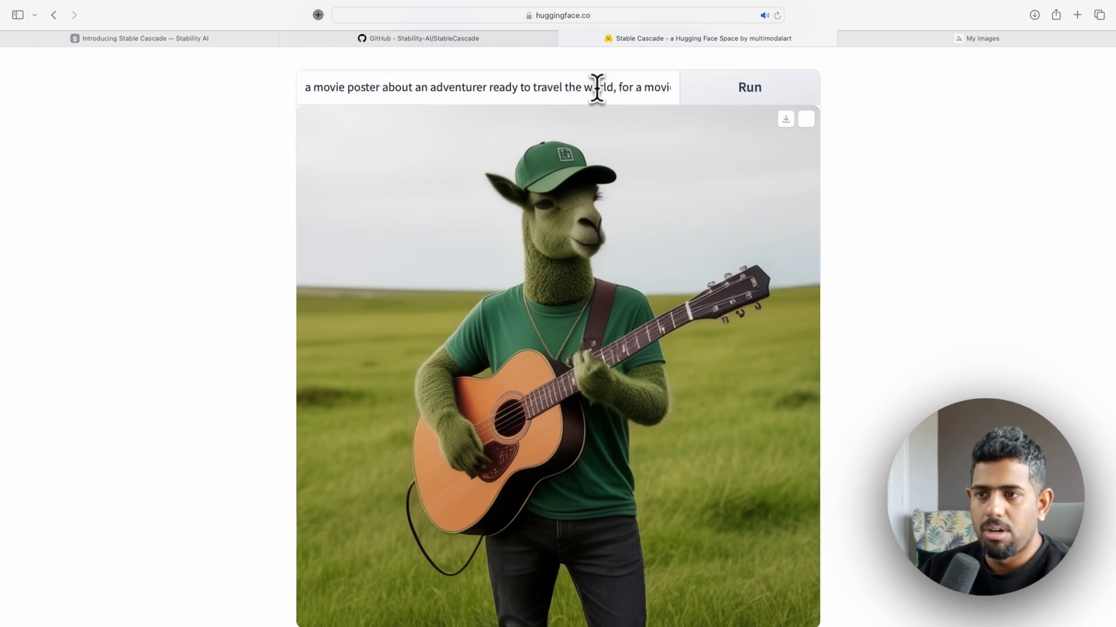
drag(599, 87, 694, 90)
click(531, 89)
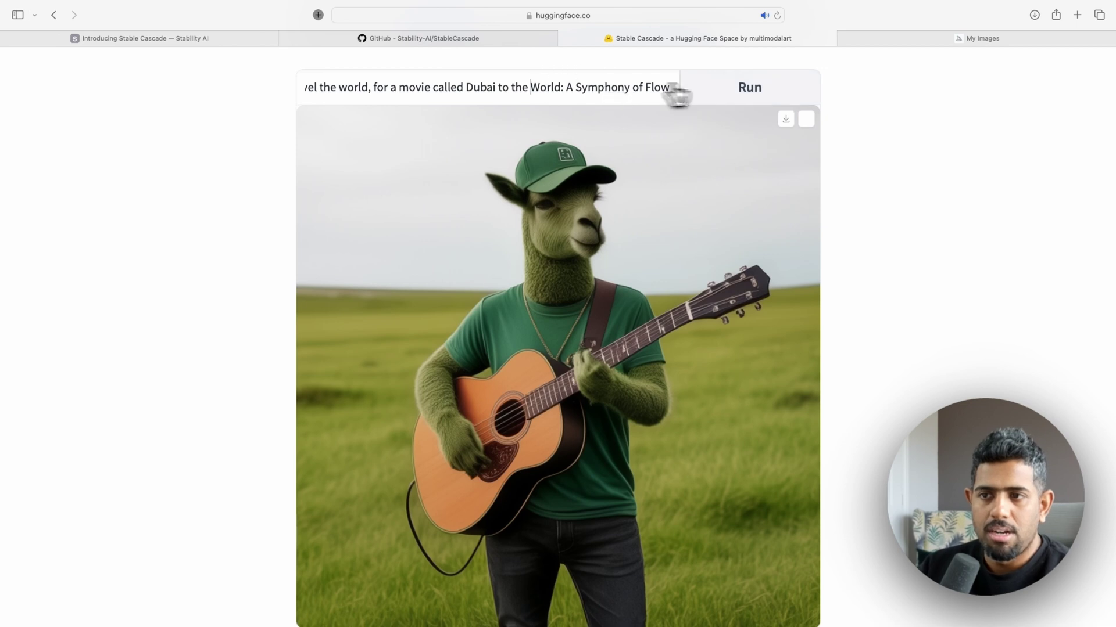
click(754, 89)
Submit the identical adventurer movie poster prompt for "Dubai to the World: A Symphony of Flow" in Midjourney and return to the creations overview
click(964, 39)
click(482, 75)
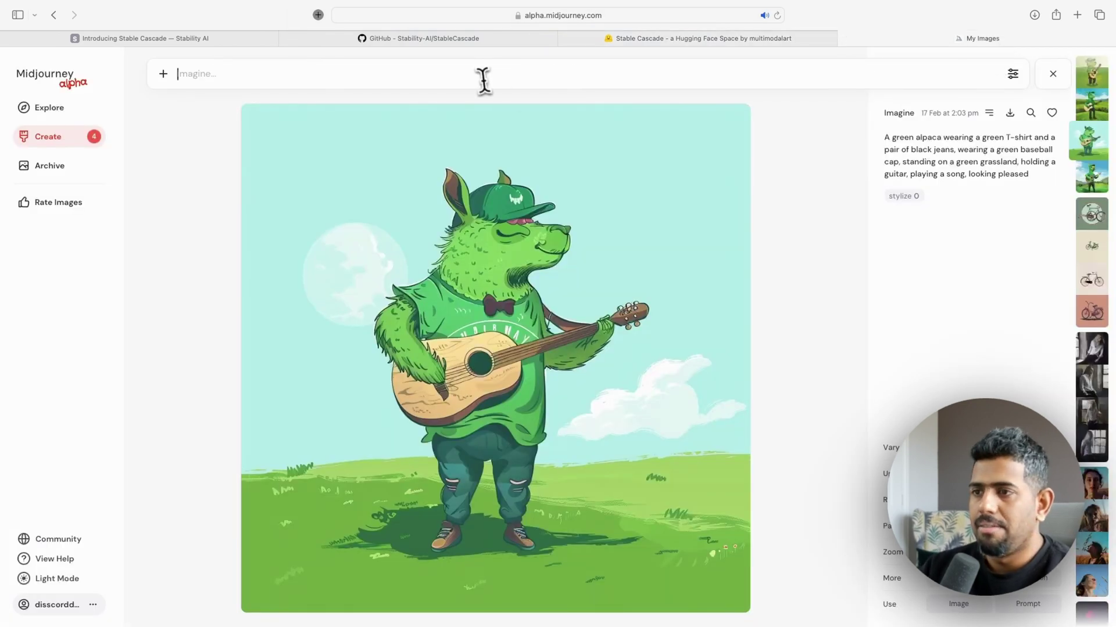
text(a movie poster about an adventurer ready to travel the world, for a movie called Dubai to the World: A Symphony of Flow)
key(Return)
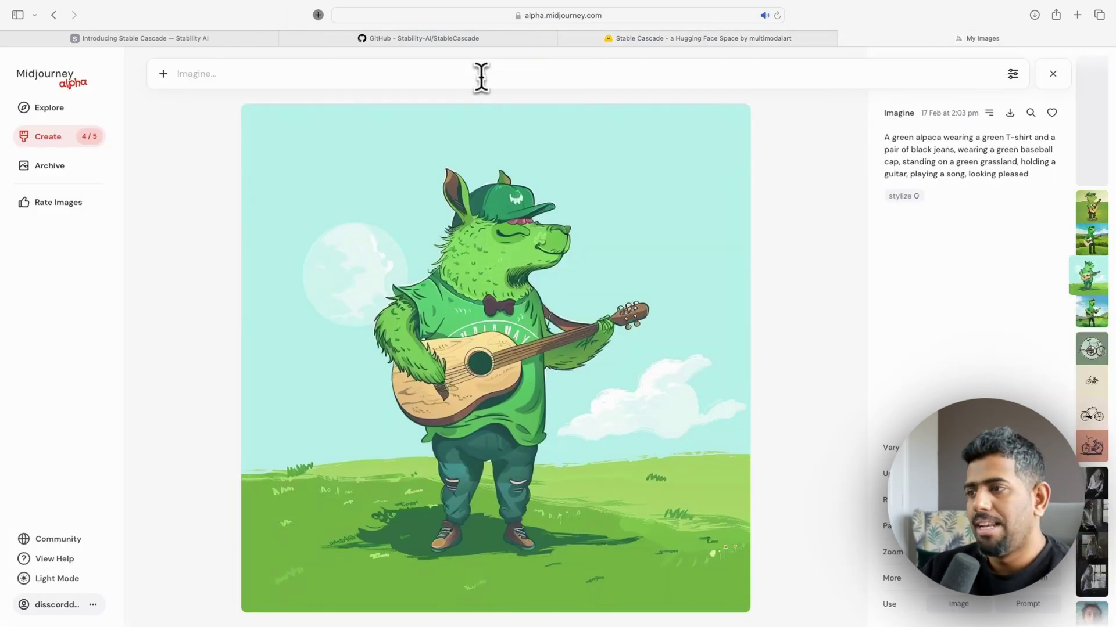
click(39, 139)
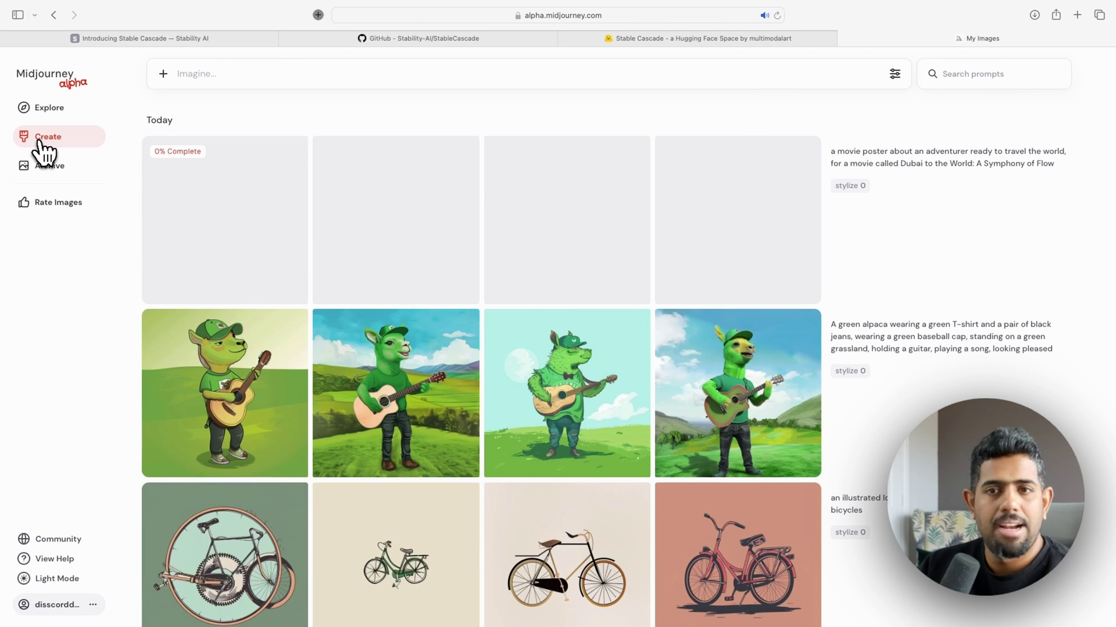
Examine the movie poster generated in the Hugging Face demo, and check the progress of Midjourney's movie poster images
click(690, 39)
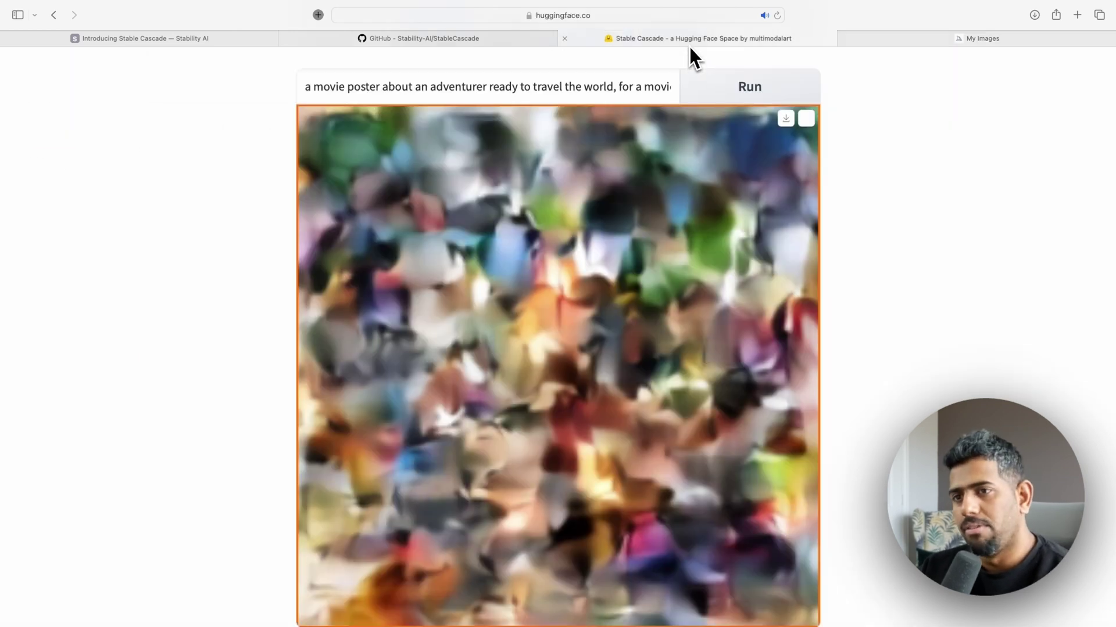
scroll(503, 299, down, 1)
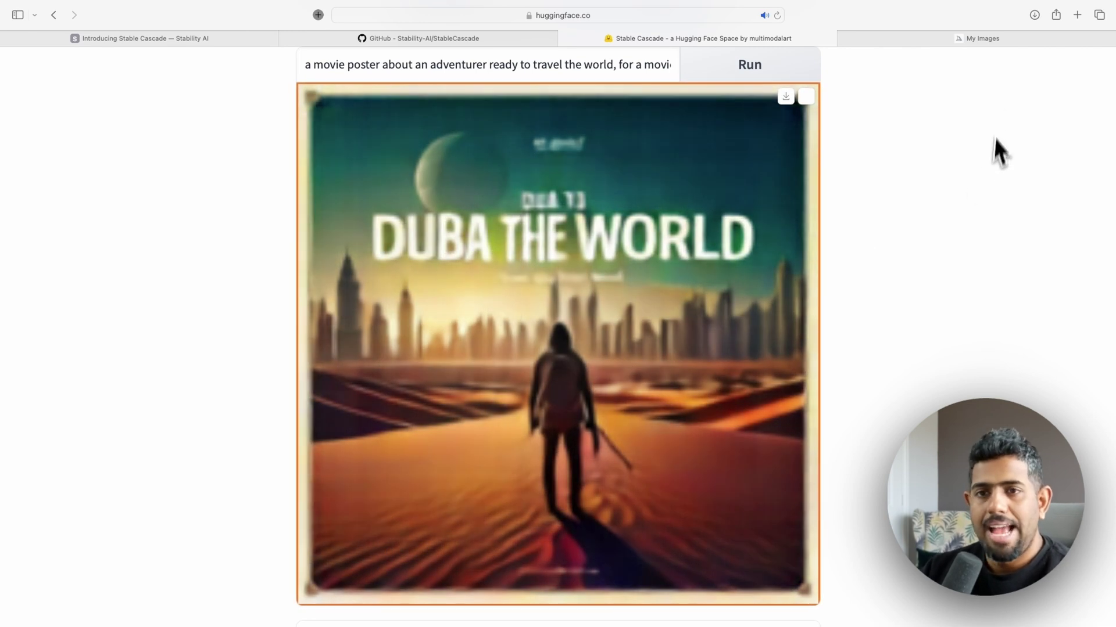
click(973, 41)
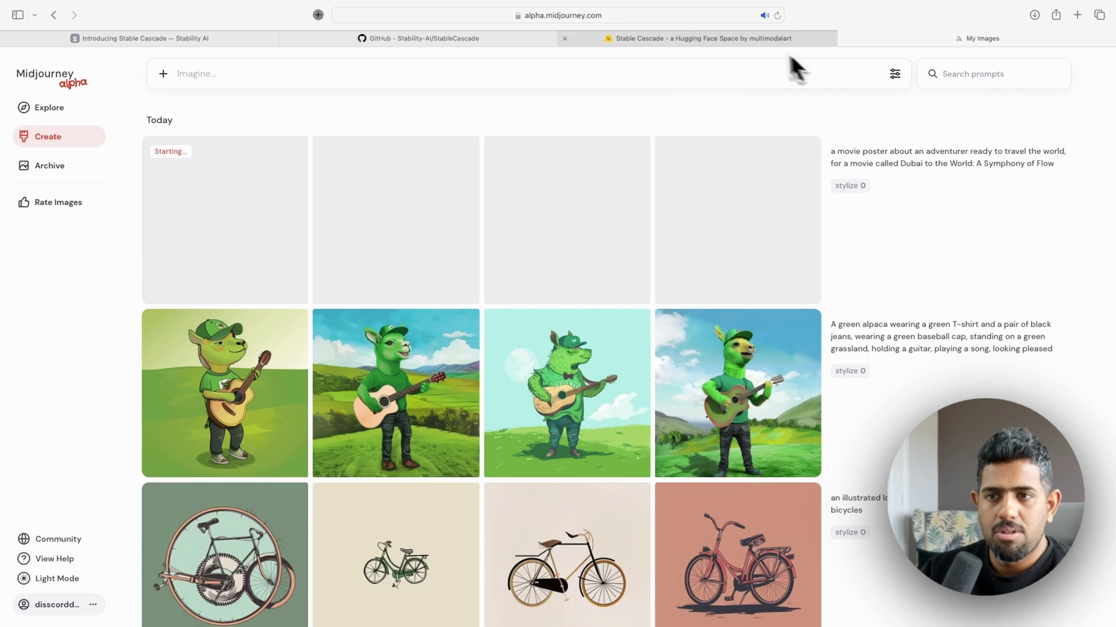
click(758, 42)
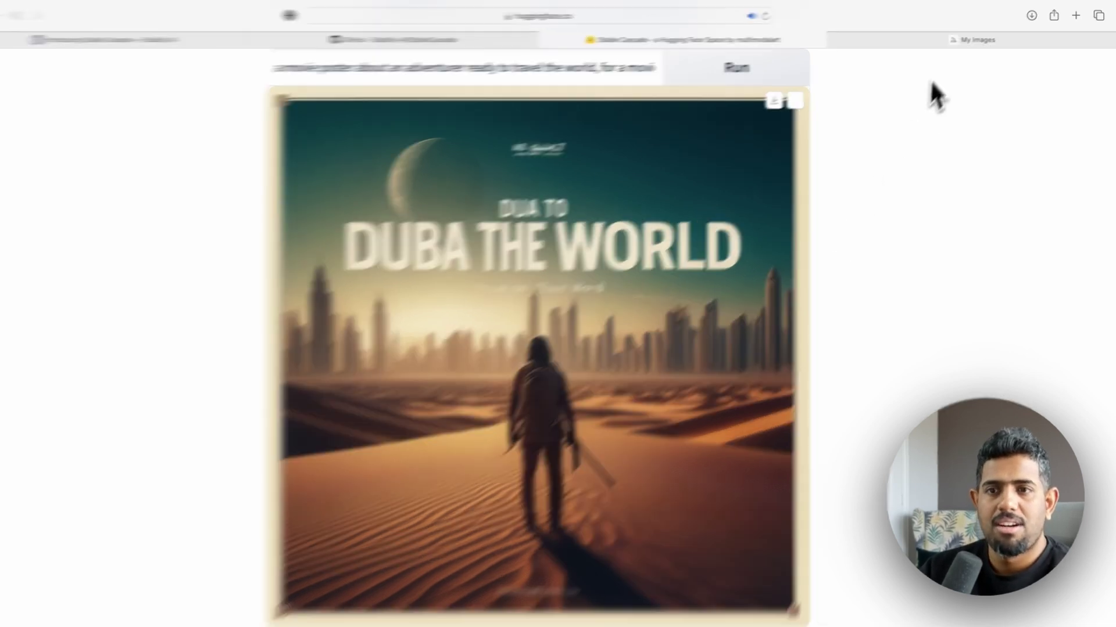
Switch to Midjourney and view each of its four adventurer movie poster images at large size
click(953, 38)
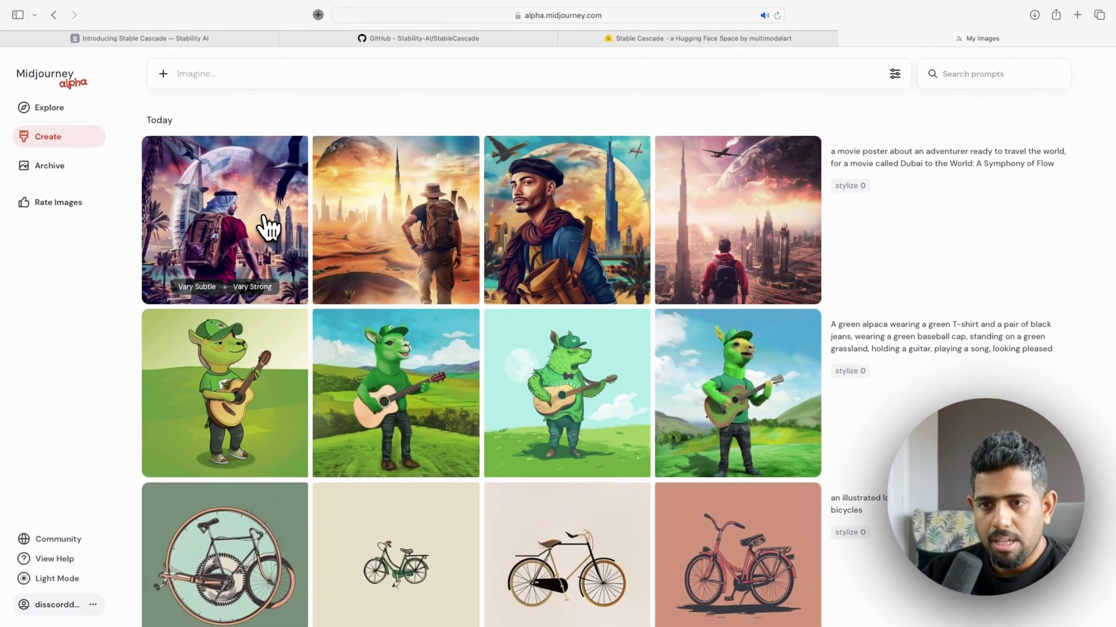
click(267, 228)
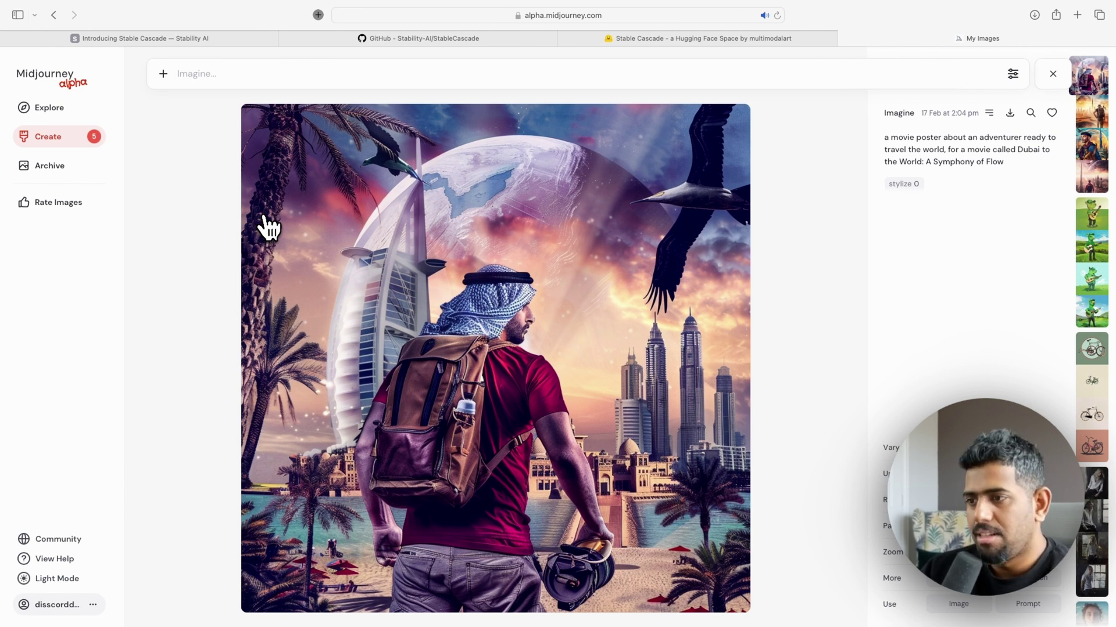
key(Right)
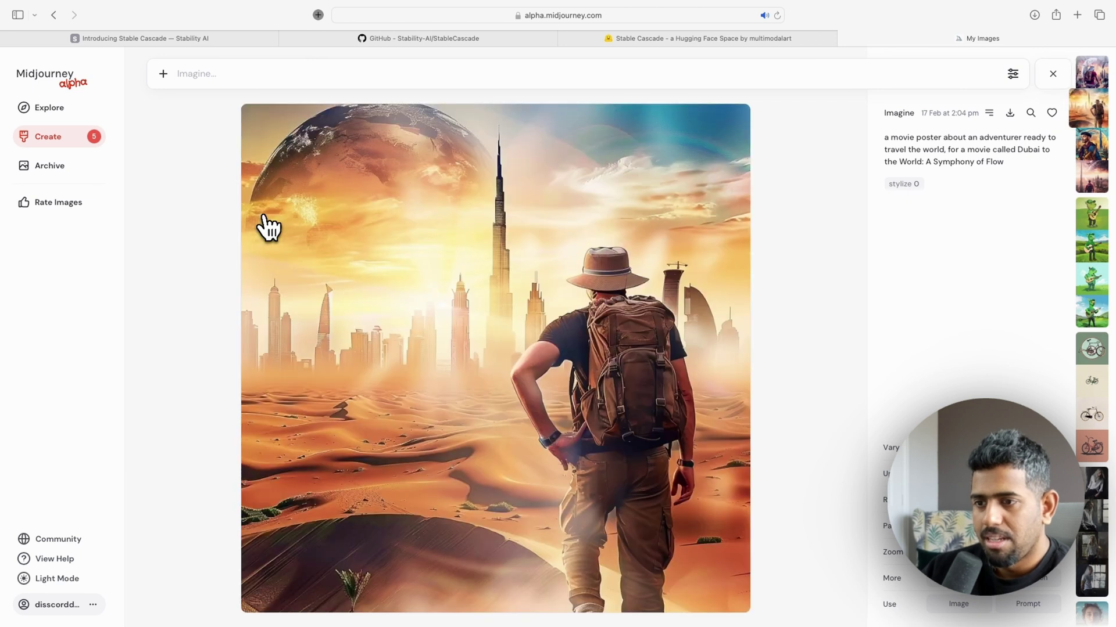
key(Right)
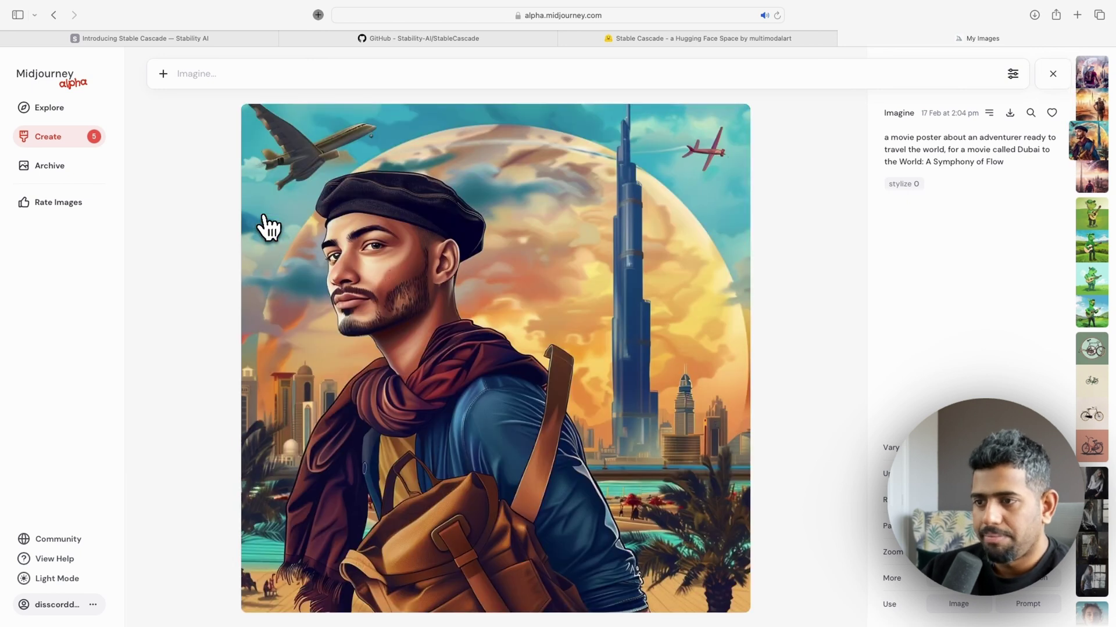
key(Right)
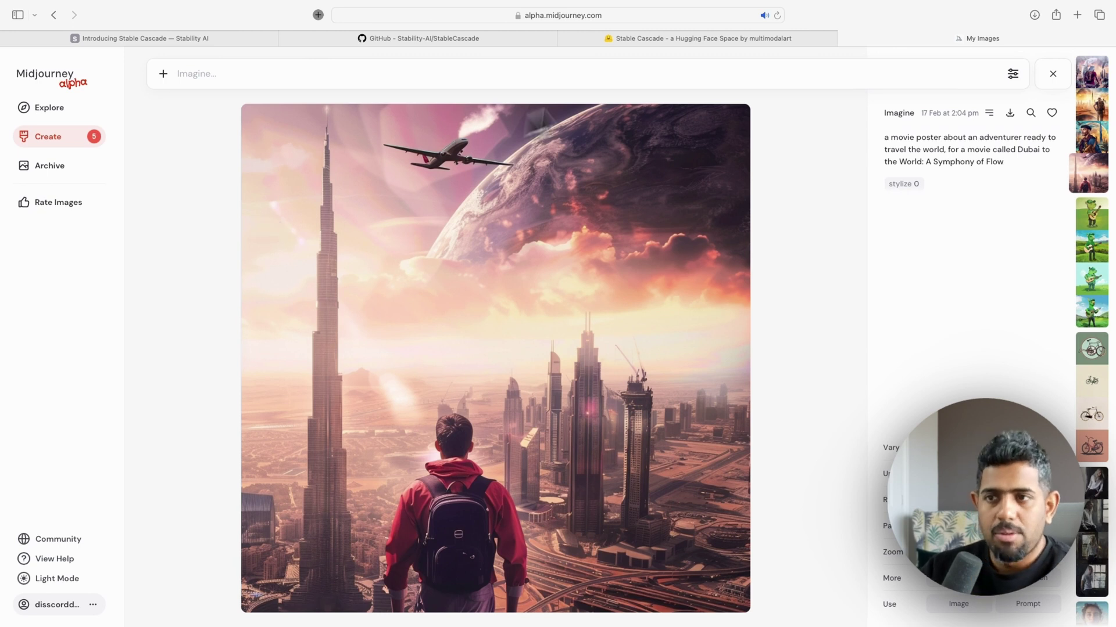
Recheck the lettering on the Hugging Face demo's poster, and go back through Midjourney's enlarged adventurer posters to compare them
click(689, 40)
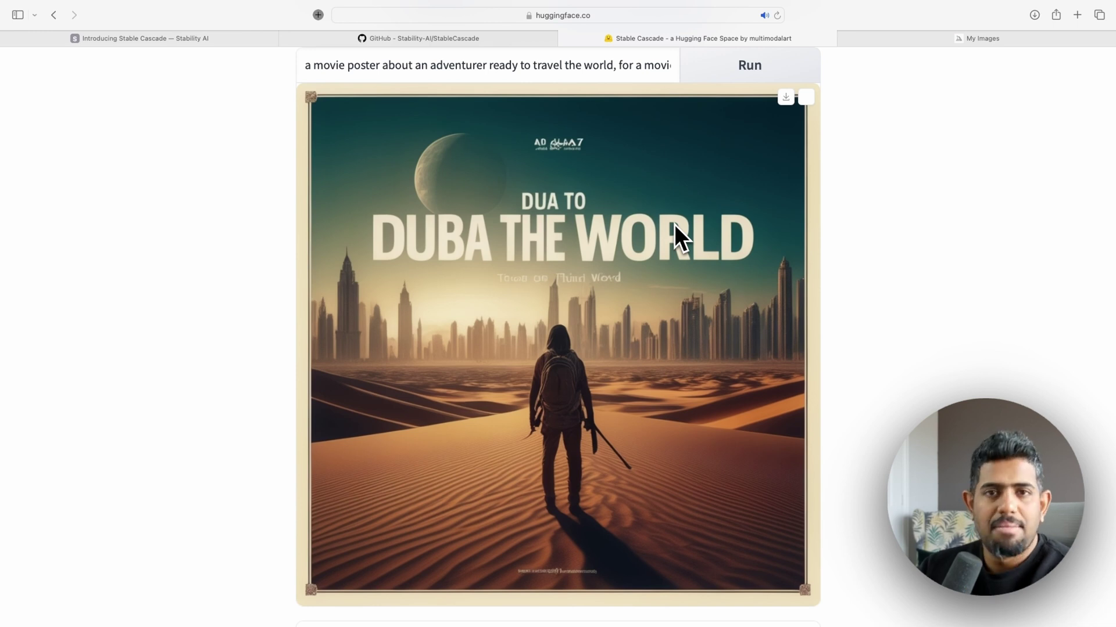
click(937, 40)
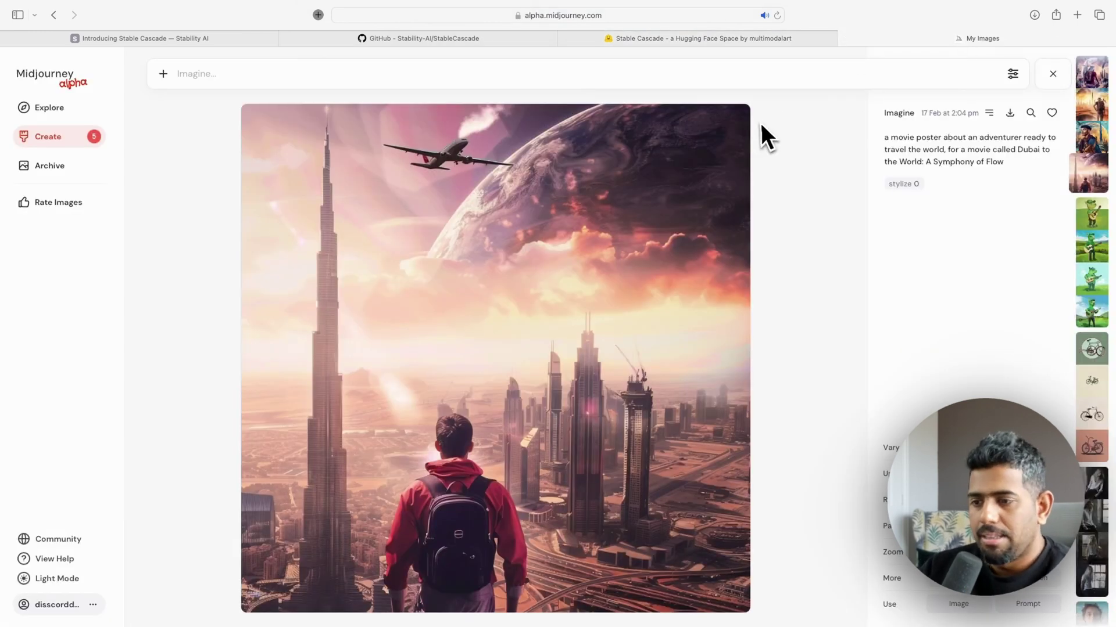
scroll(718, 172, down, 1)
scroll(713, 179, up, 1)
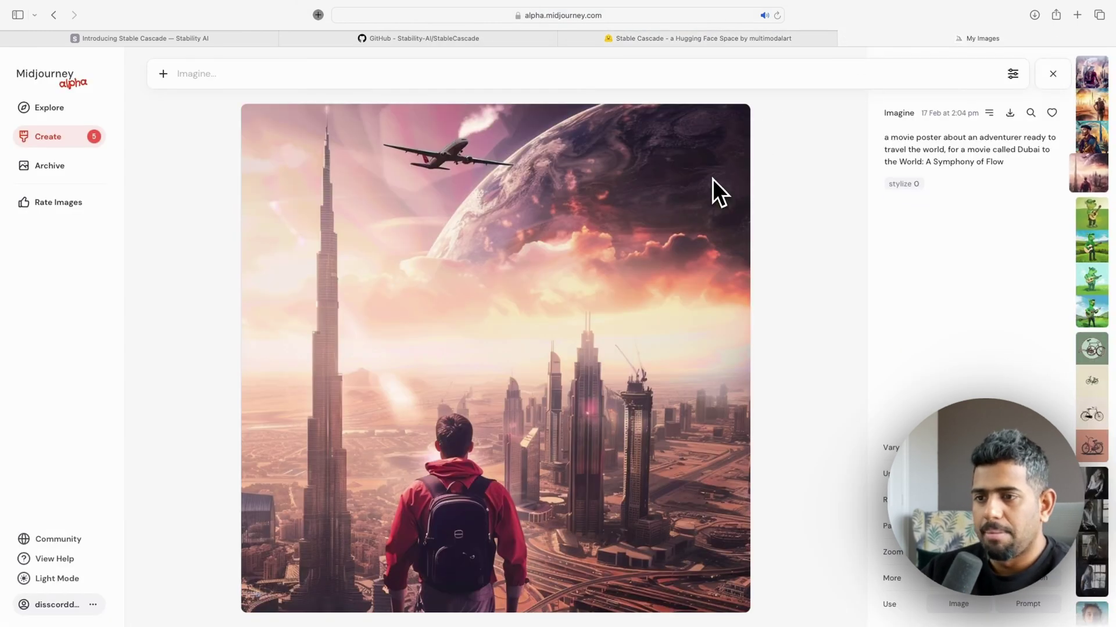
scroll(709, 183, up, 1)
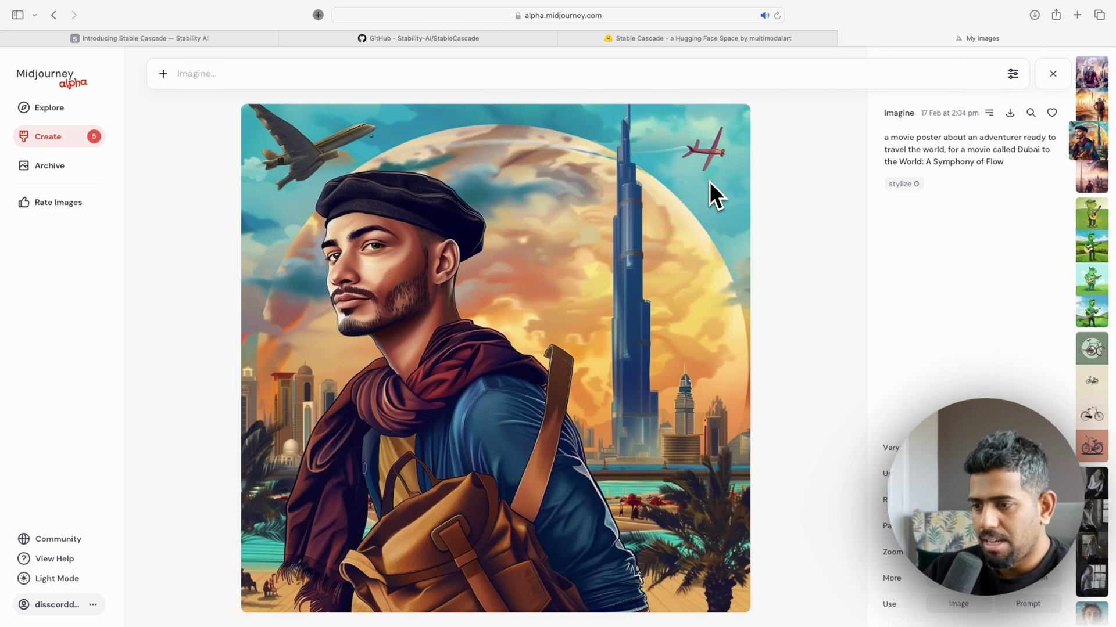
scroll(710, 182, up, 1)
scroll(709, 183, up, 1)
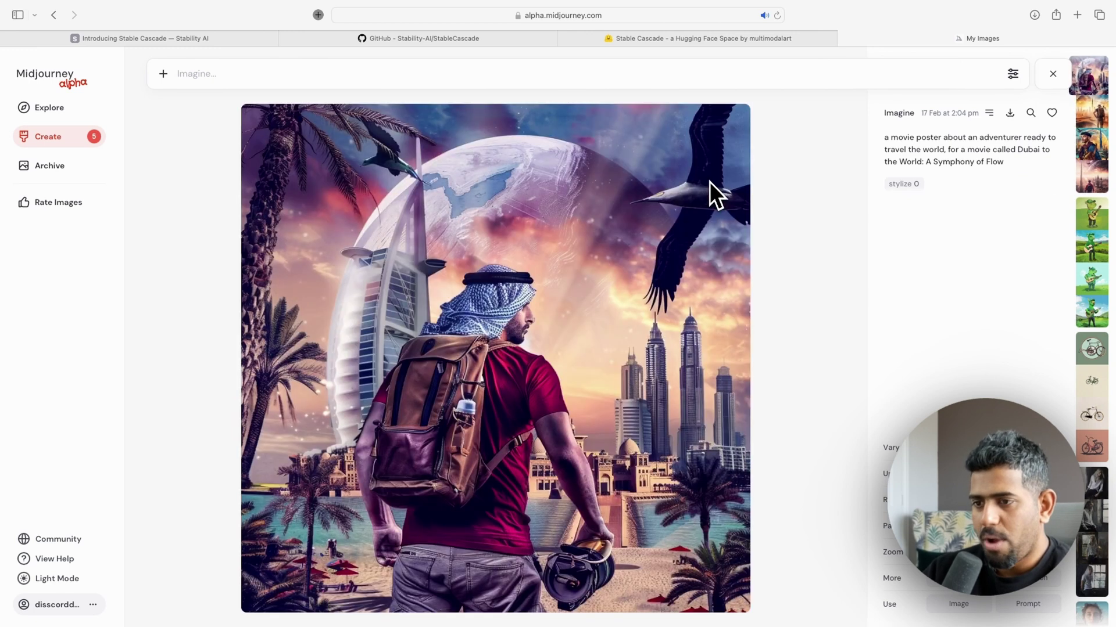
scroll(709, 183, down, 1)
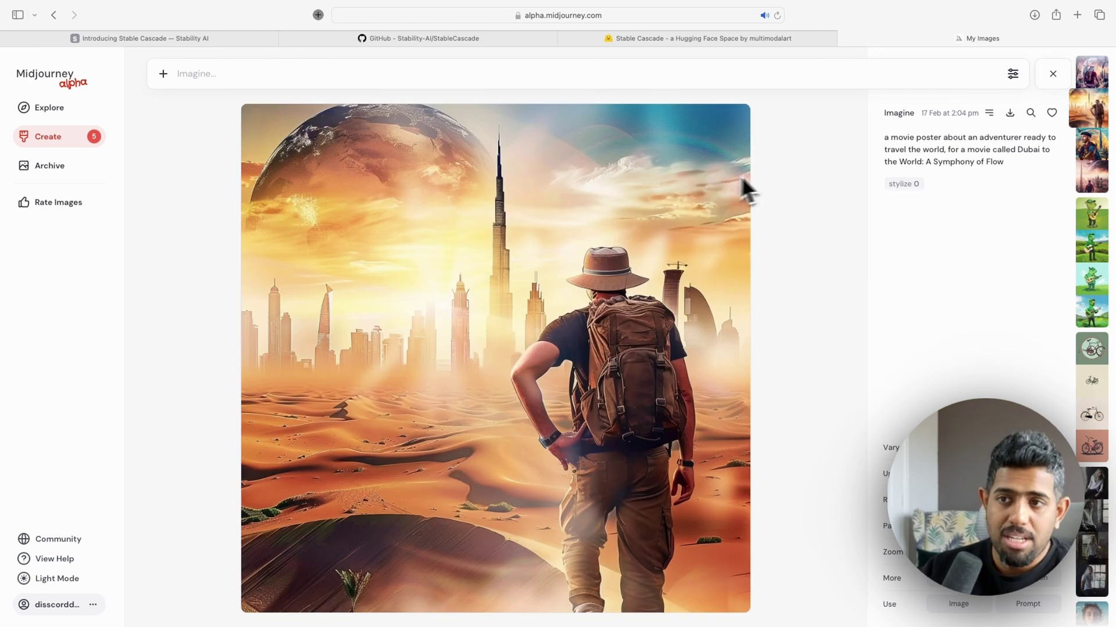
Return to the Hugging Face demo and generate an image from the prompt "vector art, logo, dragon, lines"
click(779, 44)
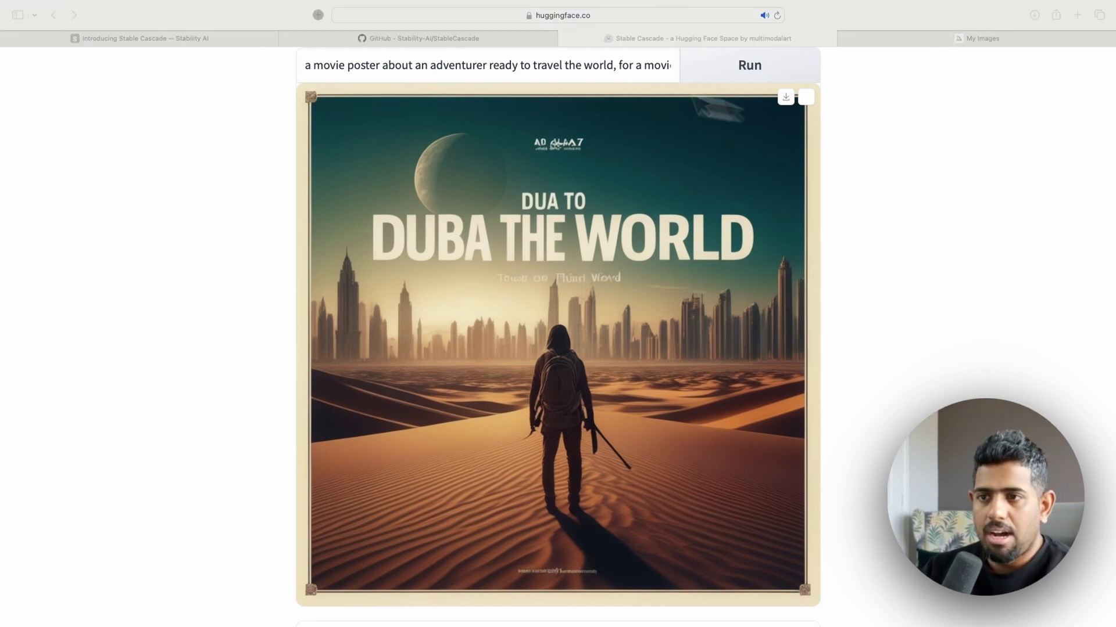
click(466, 58)
key(super+a)
text(vector art, logo, dragon, lines)
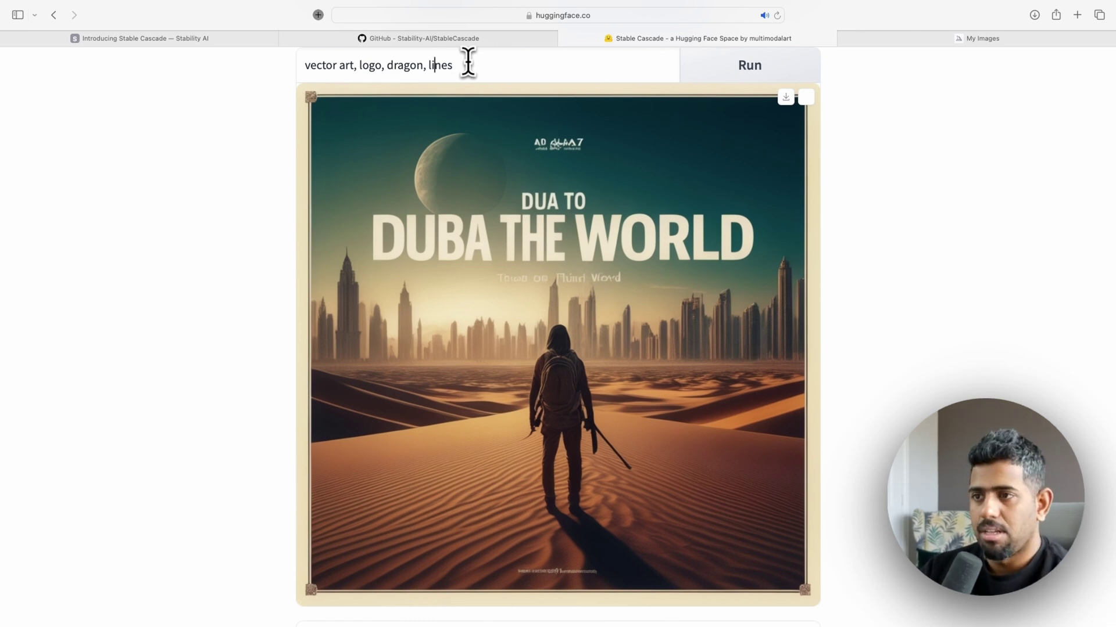
key(Return)
Submit the same prompt "vector art, logo, dragon, lines" in Midjourney and return to the creations overview
key(ctrl+Tab)
click(271, 68)
text(vector art, logo, dragon, lines)
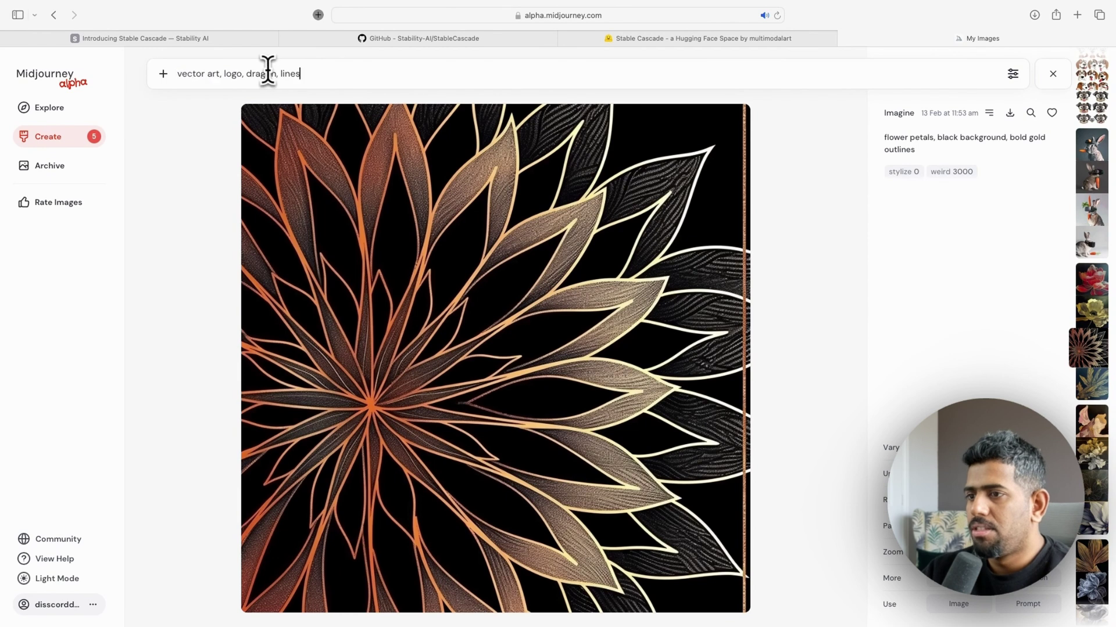
key(Return)
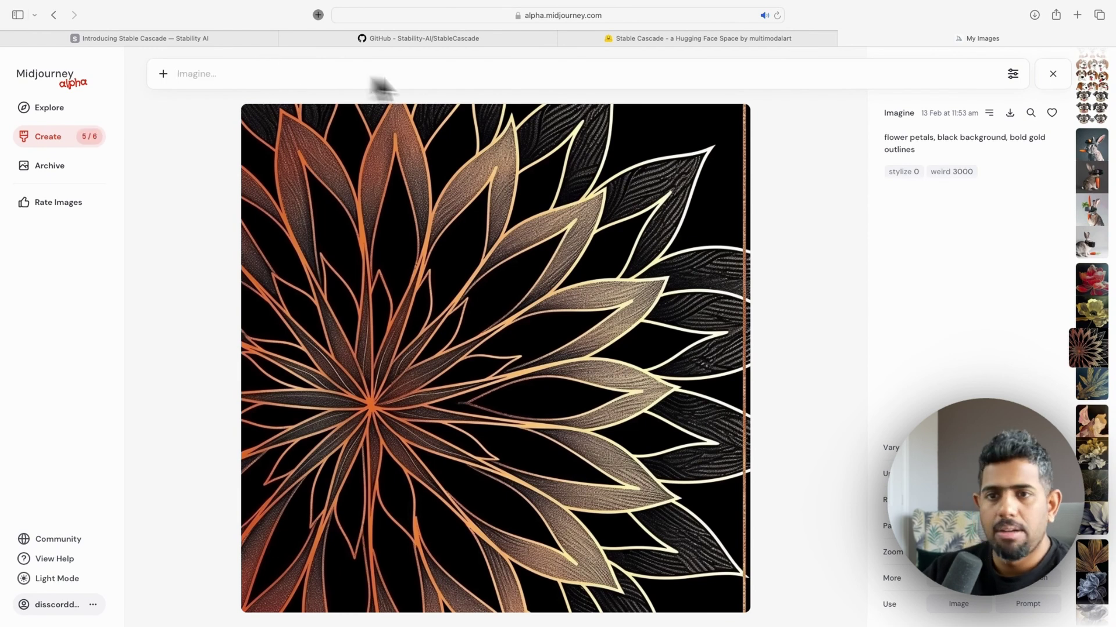
click(92, 138)
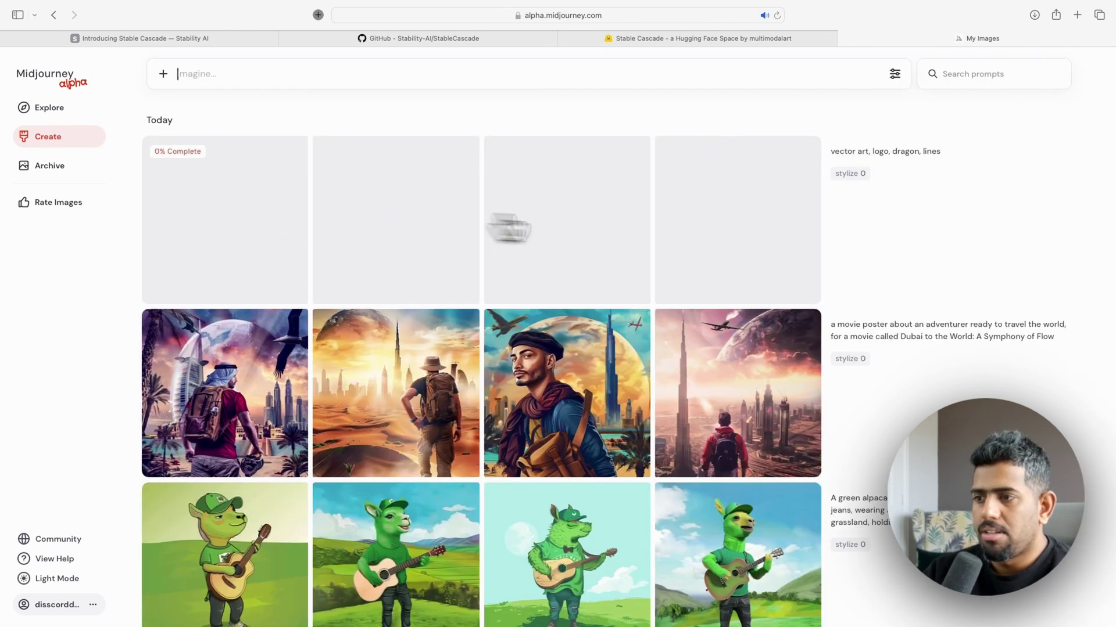
Compare the Hugging Face demo's dragon logo with Midjourney's four dragon images, and enlarge Midjourney's first dragon
click(665, 39)
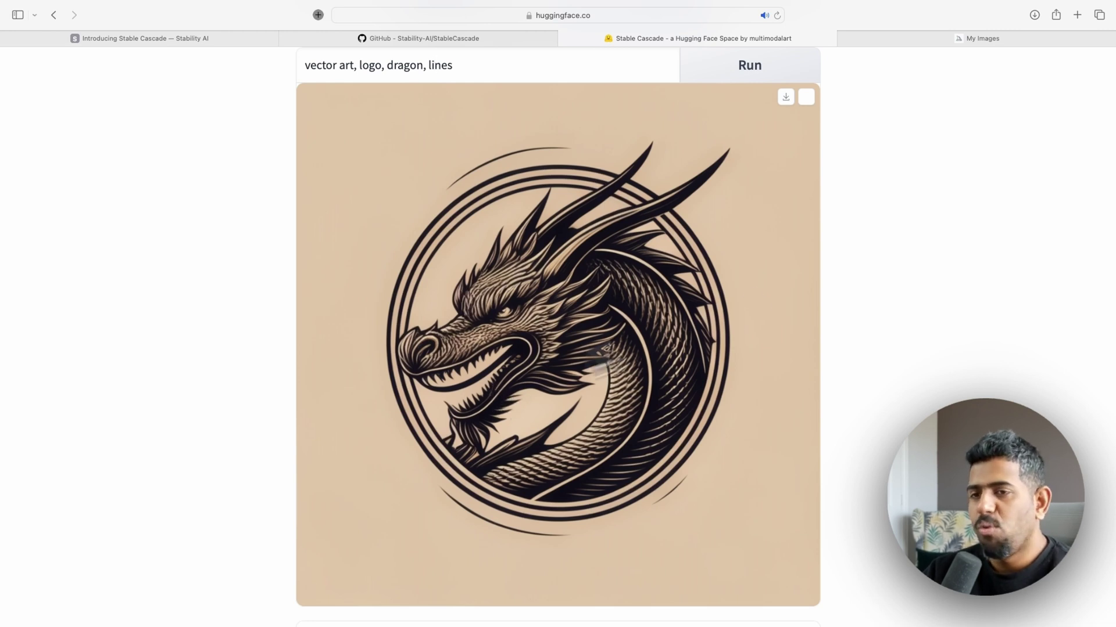
mouse_move(925, 44)
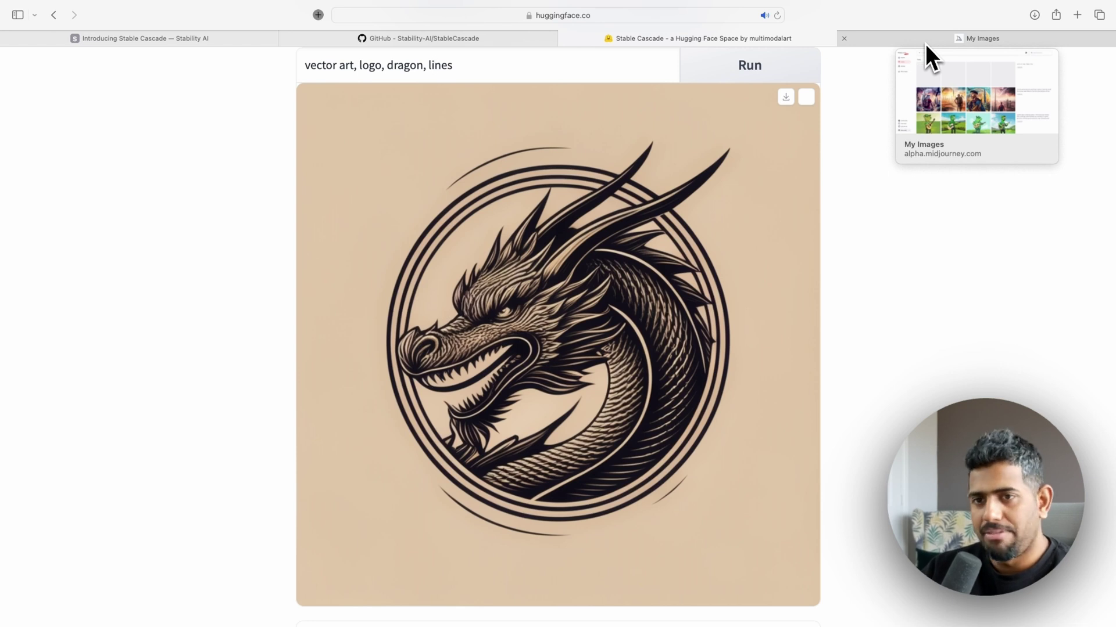
click(925, 43)
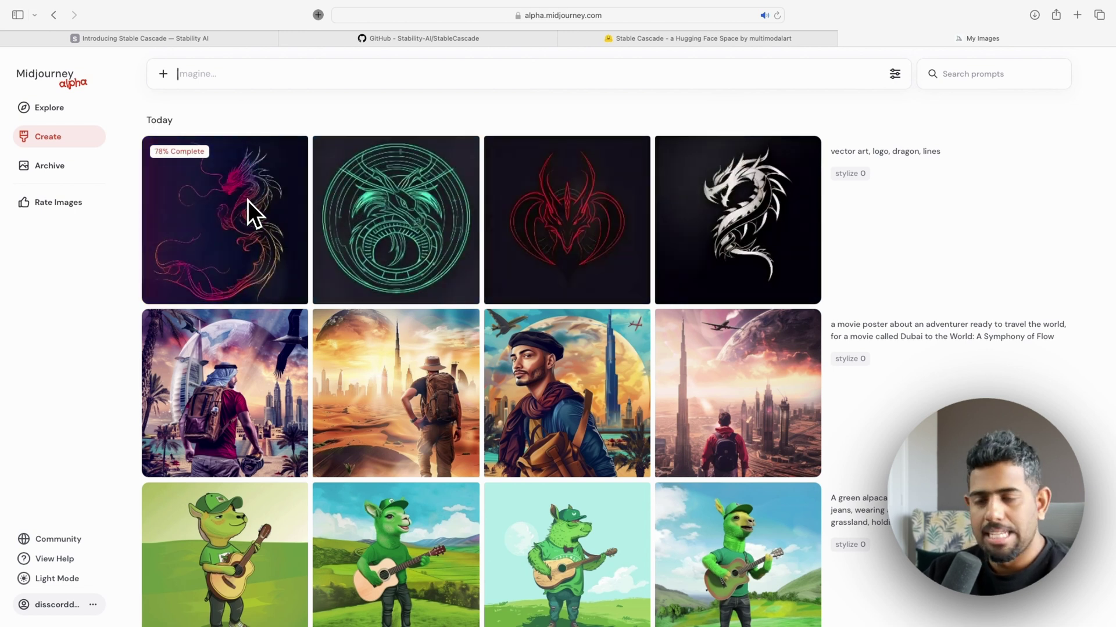
click(657, 39)
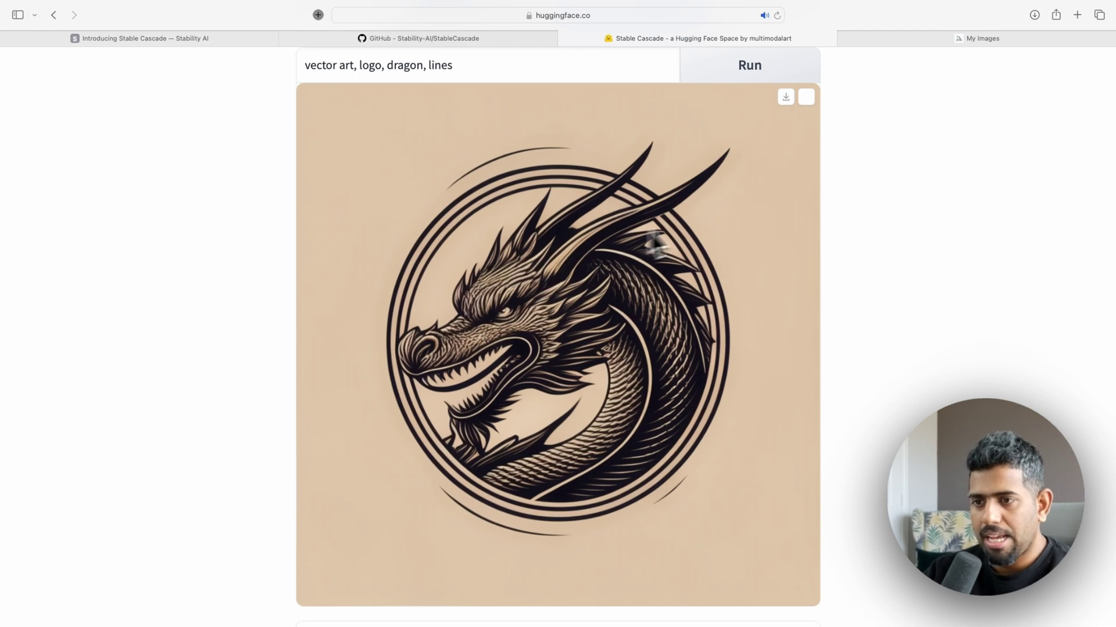
click(934, 45)
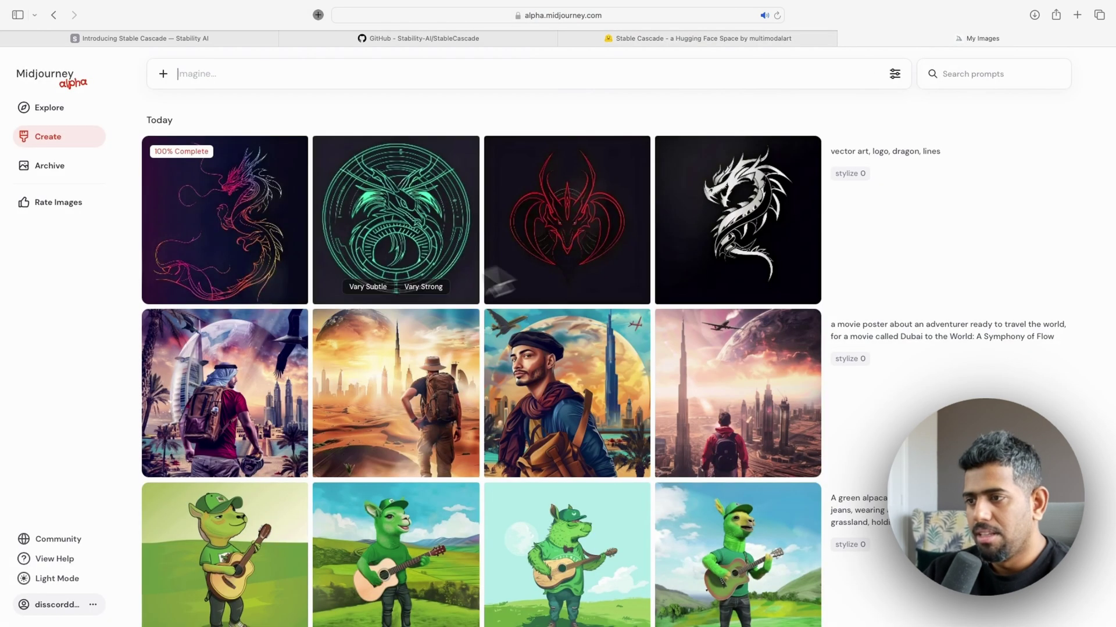
click(269, 243)
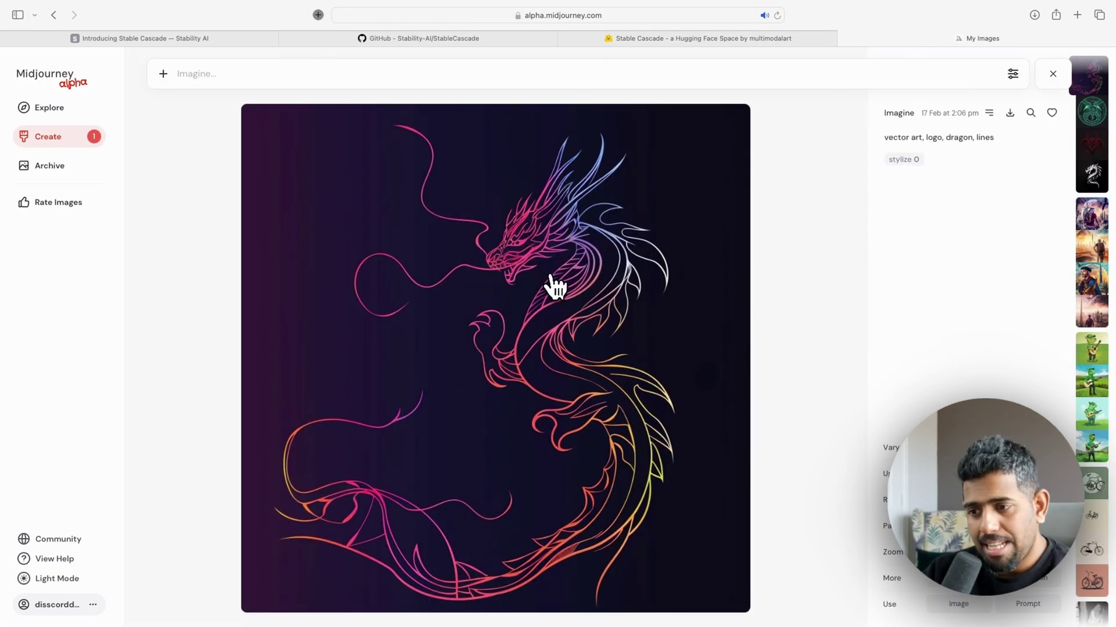
View Midjourney's three remaining dragons enlarged, and compare them with the dragon logo in the Hugging Face demo
key(Down)
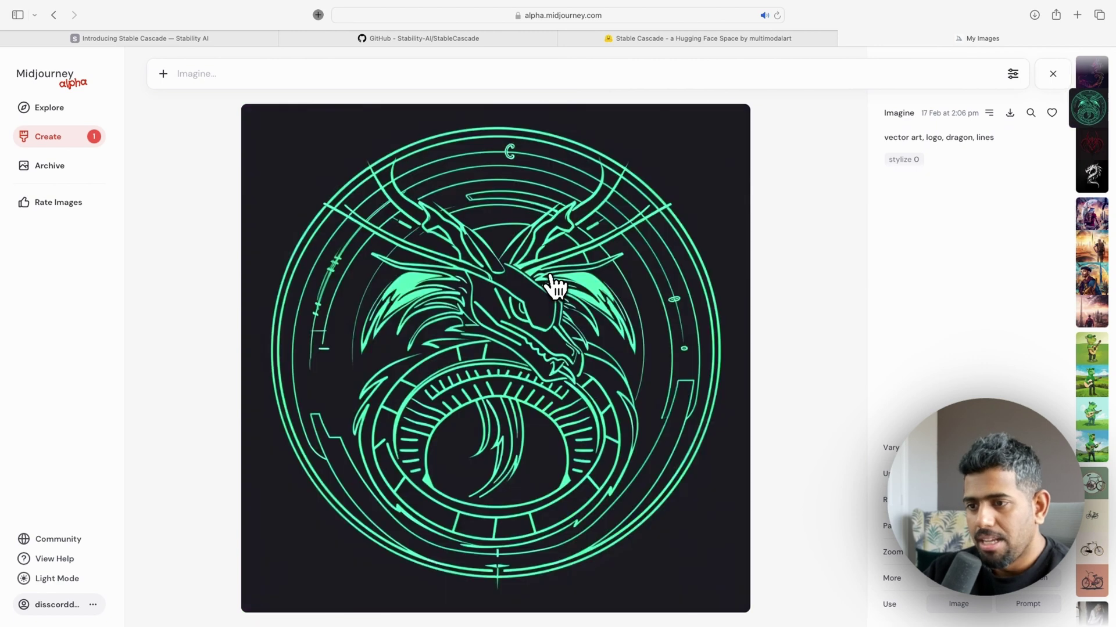
key(Down)
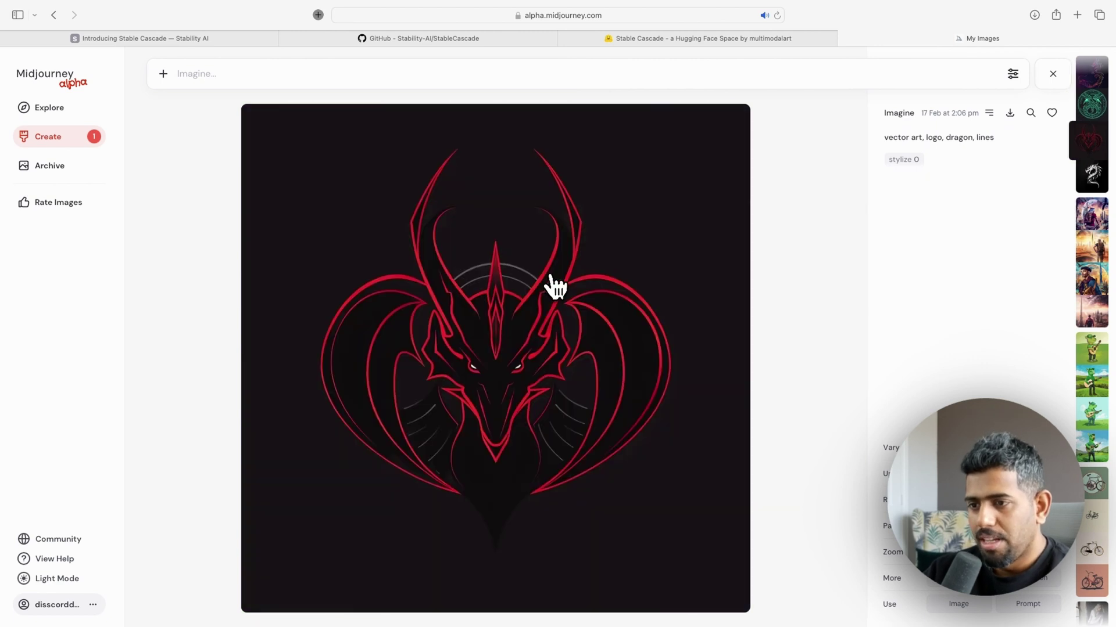
key(Down)
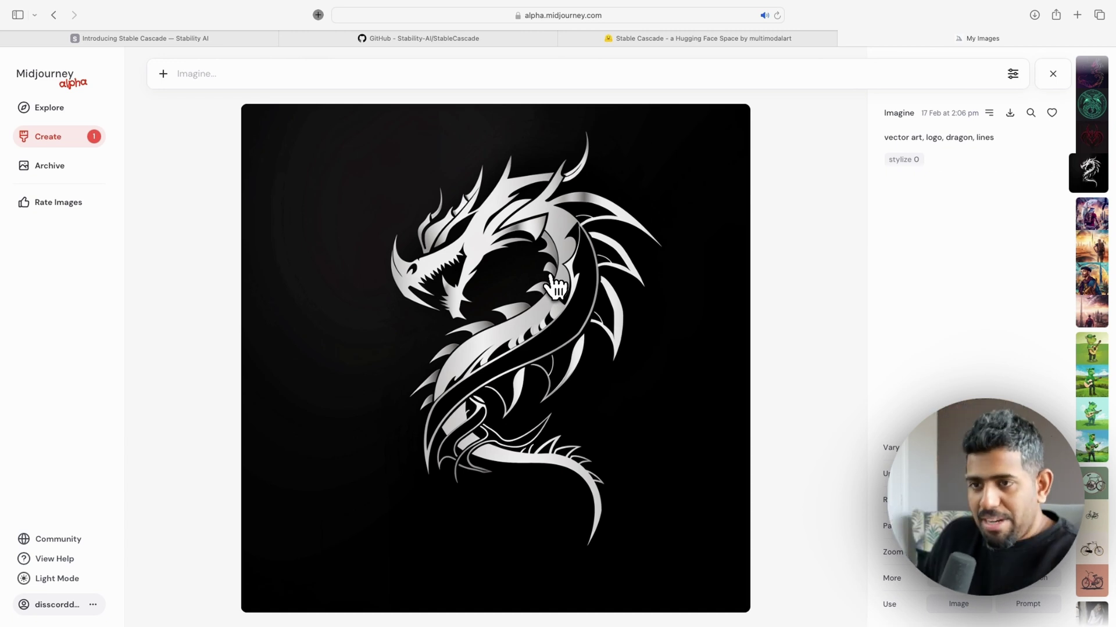
key(ctrl+shift+Tab)
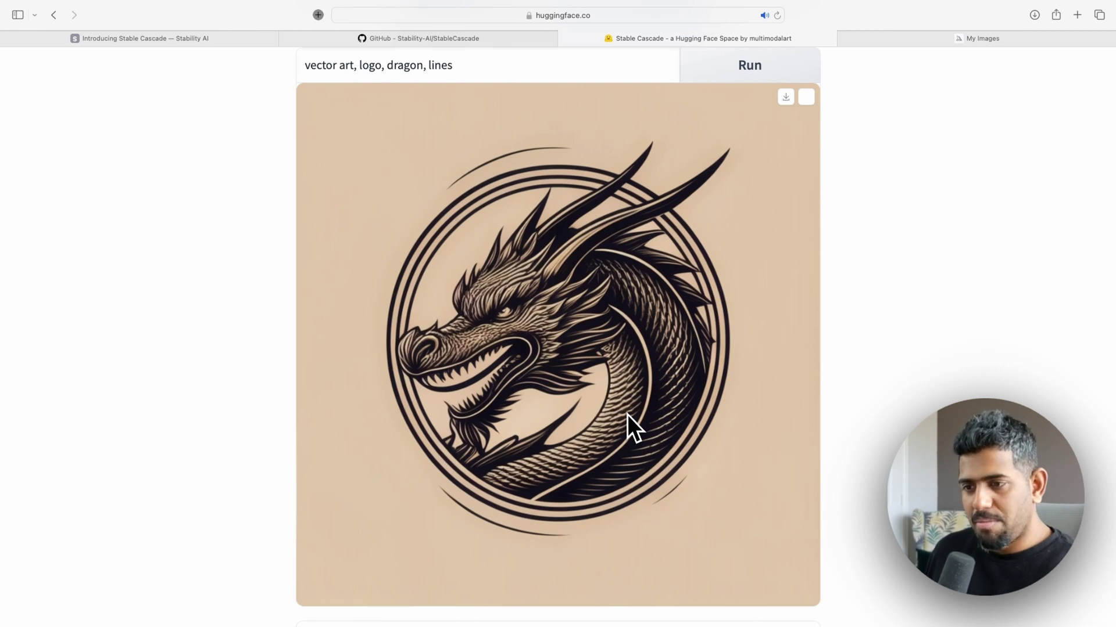
Return to Midjourney, go back to the first enlarged dragon and review all four again through to the silver one
click(932, 39)
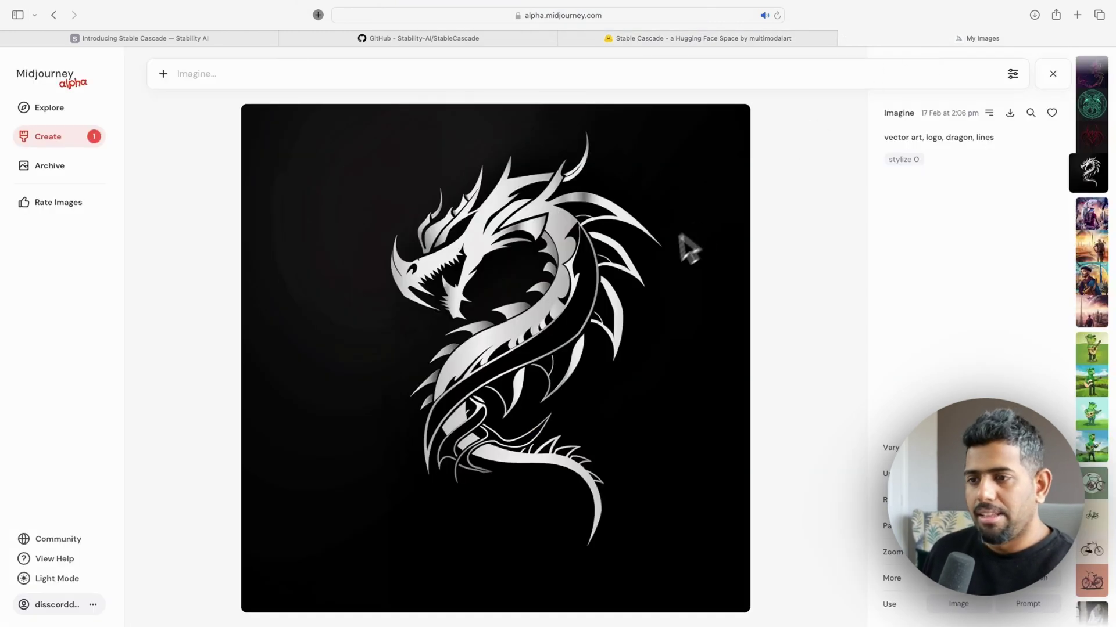
key(Up)
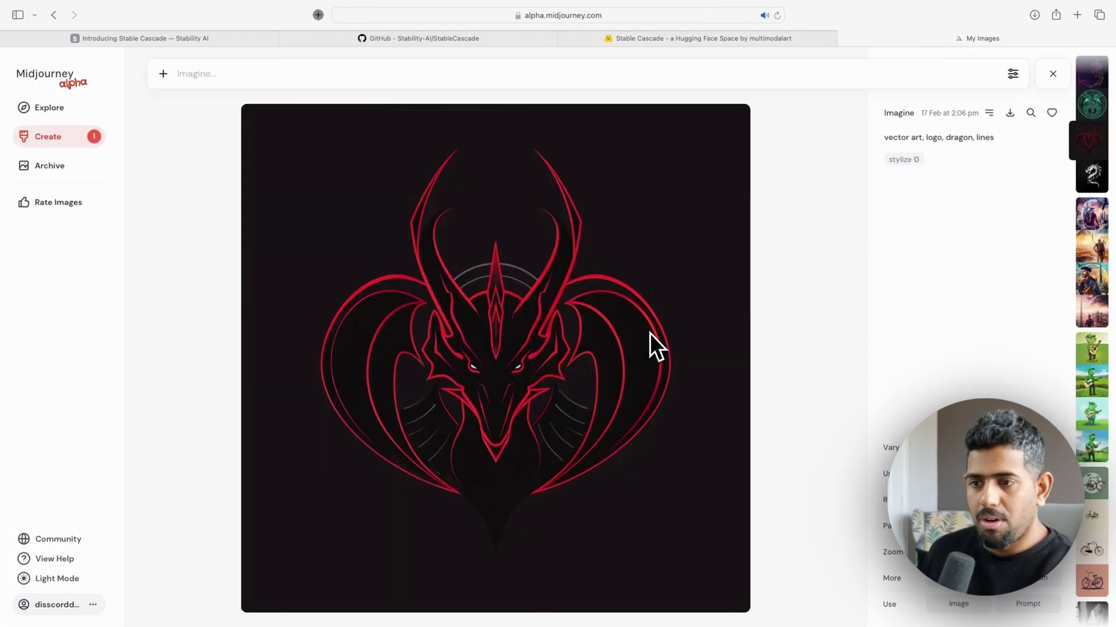
key(Up)
key(Up)
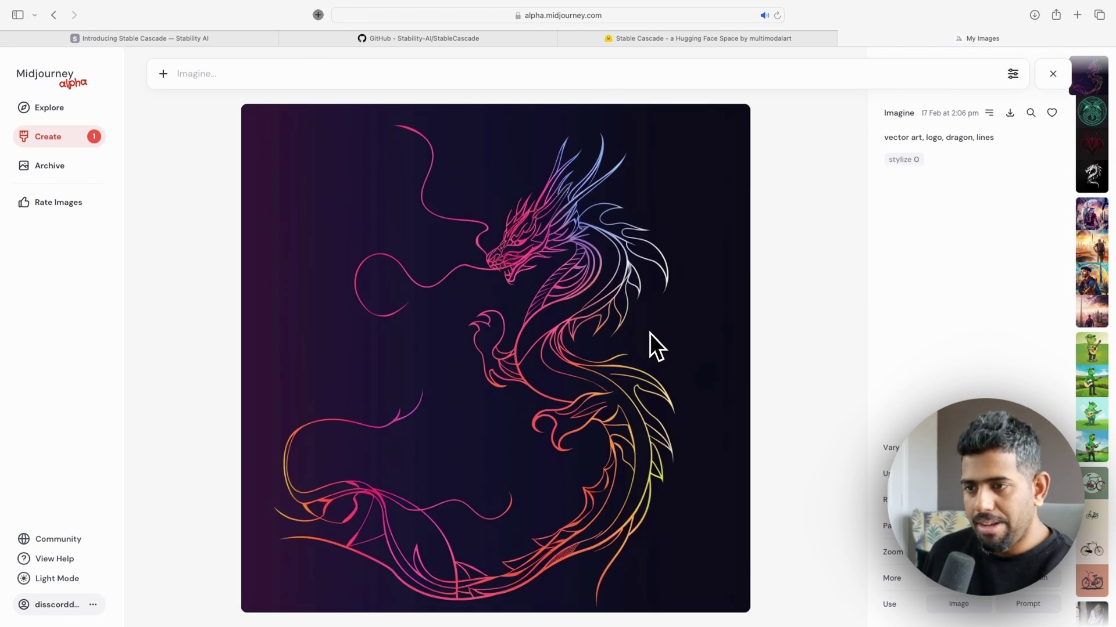
key(Right)
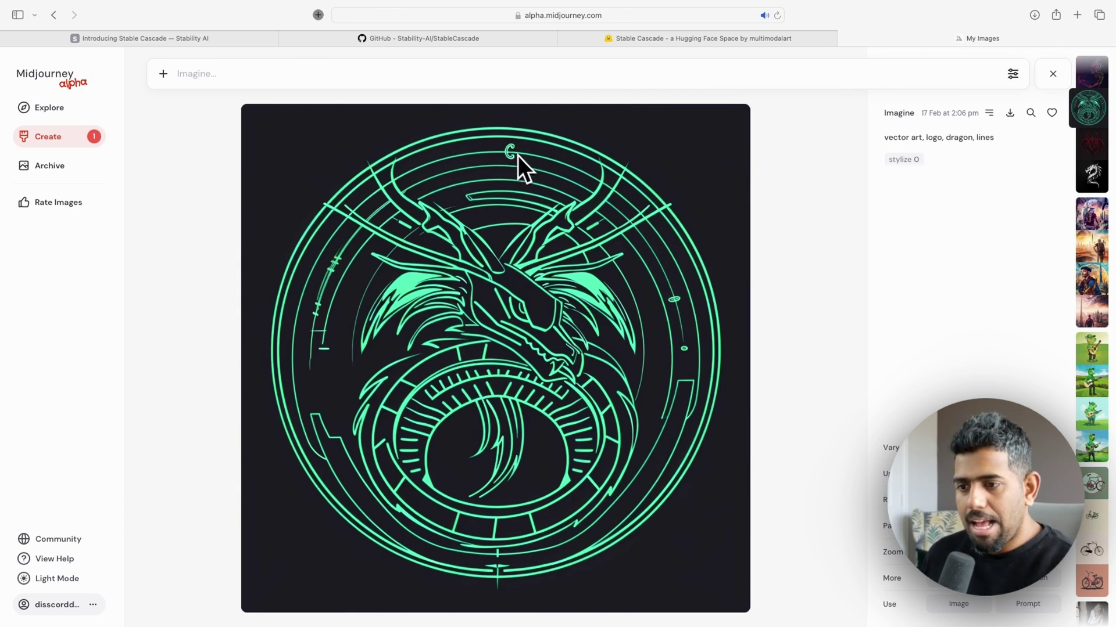
key(Right)
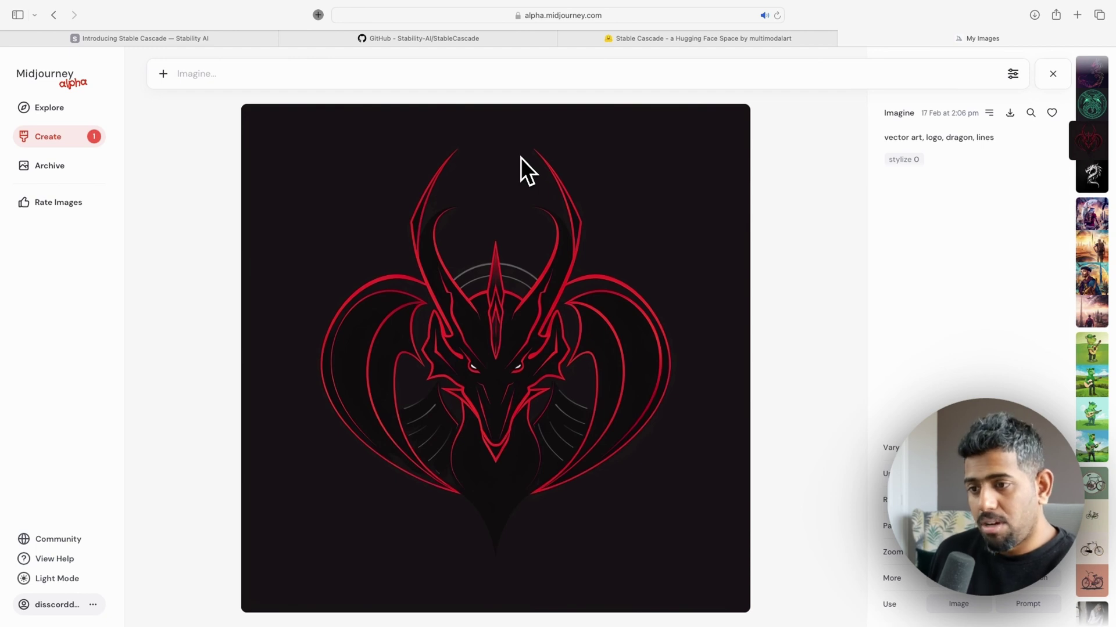
key(Right)
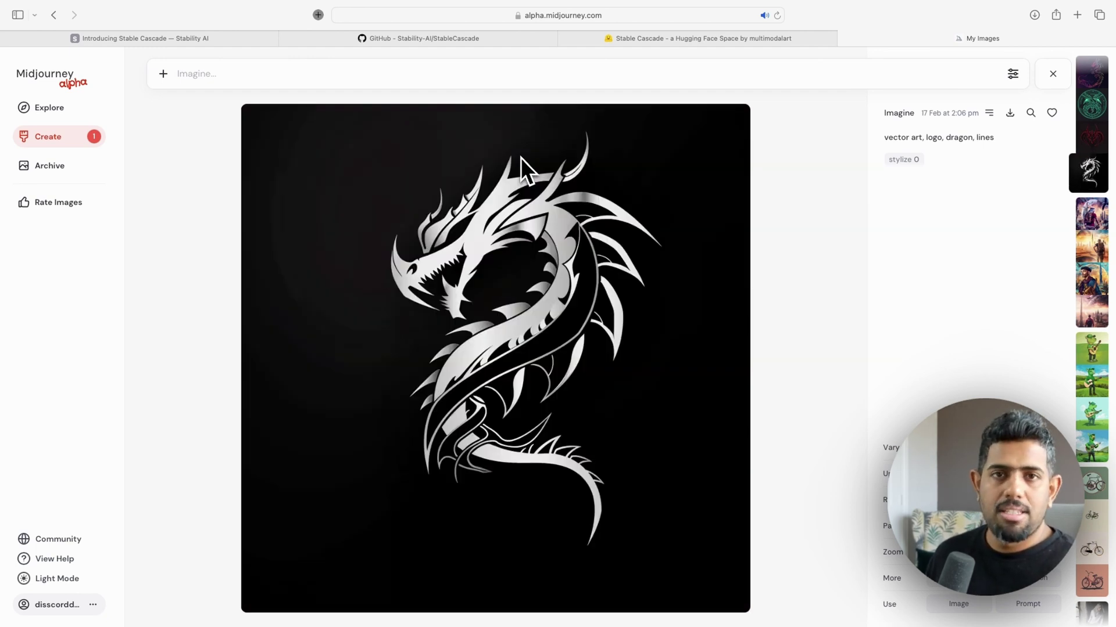
Switch to the Hugging Face demo and review the Stable Cascade description and the dragon logo below it
click(646, 39)
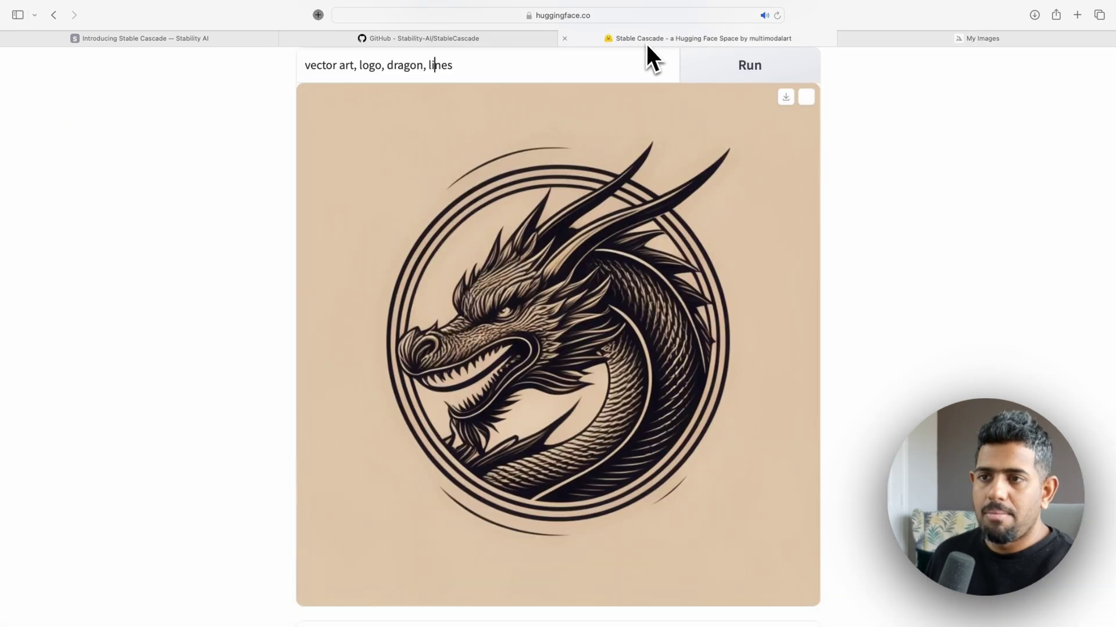
scroll(605, 100, up, 3)
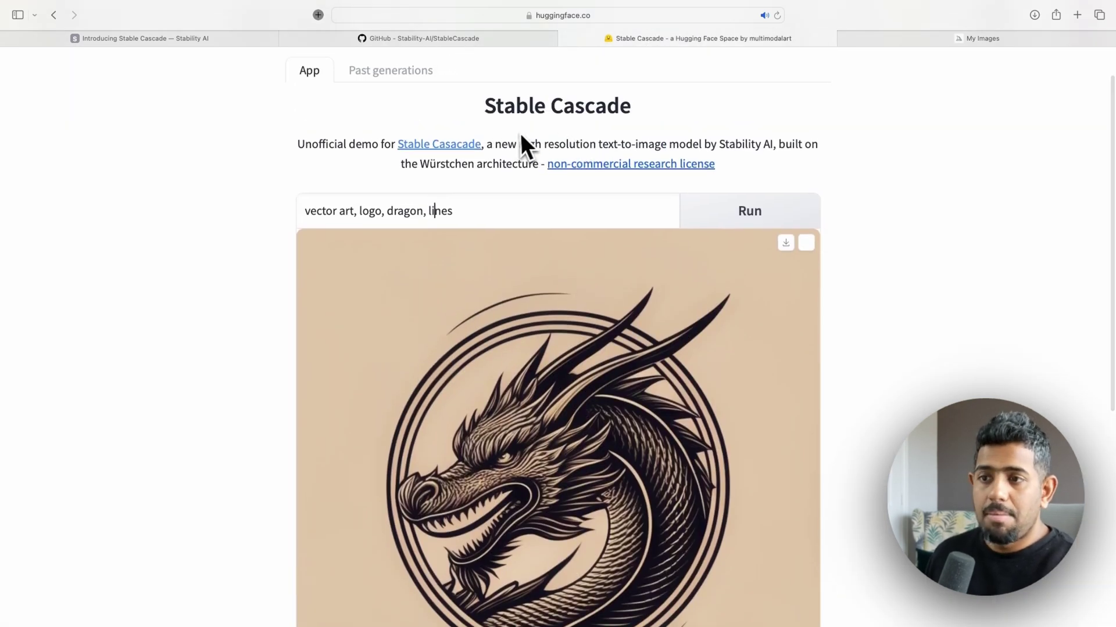
scroll(522, 137, down, 1)
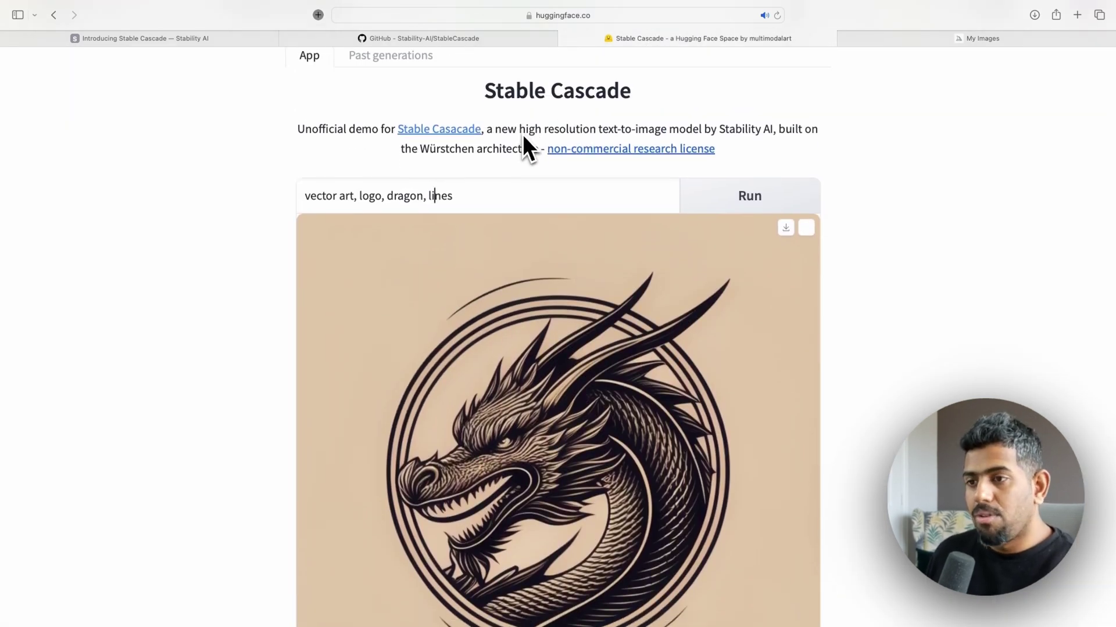
scroll(523, 138, down, 1)
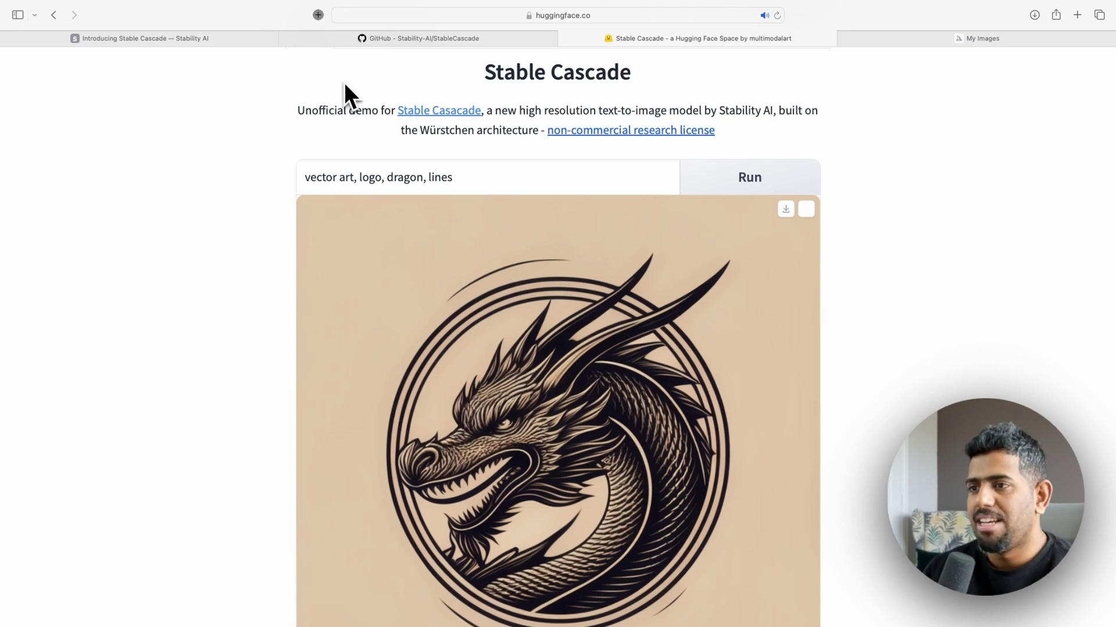
Switch to the StableCascade GitHub repository and examine the README's sample image collage and introduction
click(364, 44)
scroll(495, 162, down, 5)
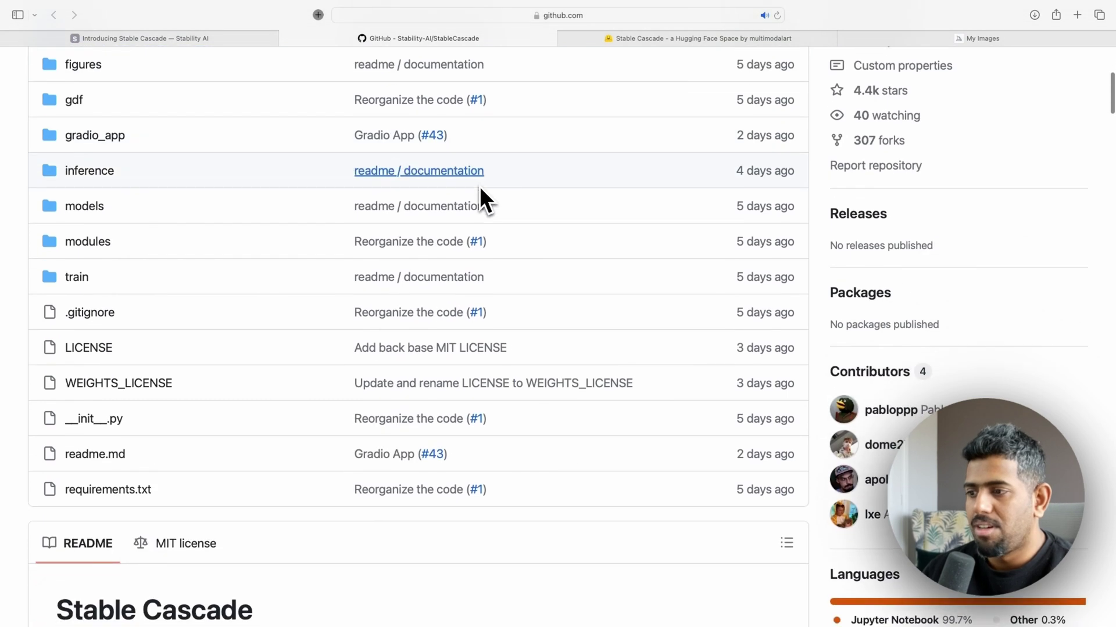
scroll(482, 199, down, 1)
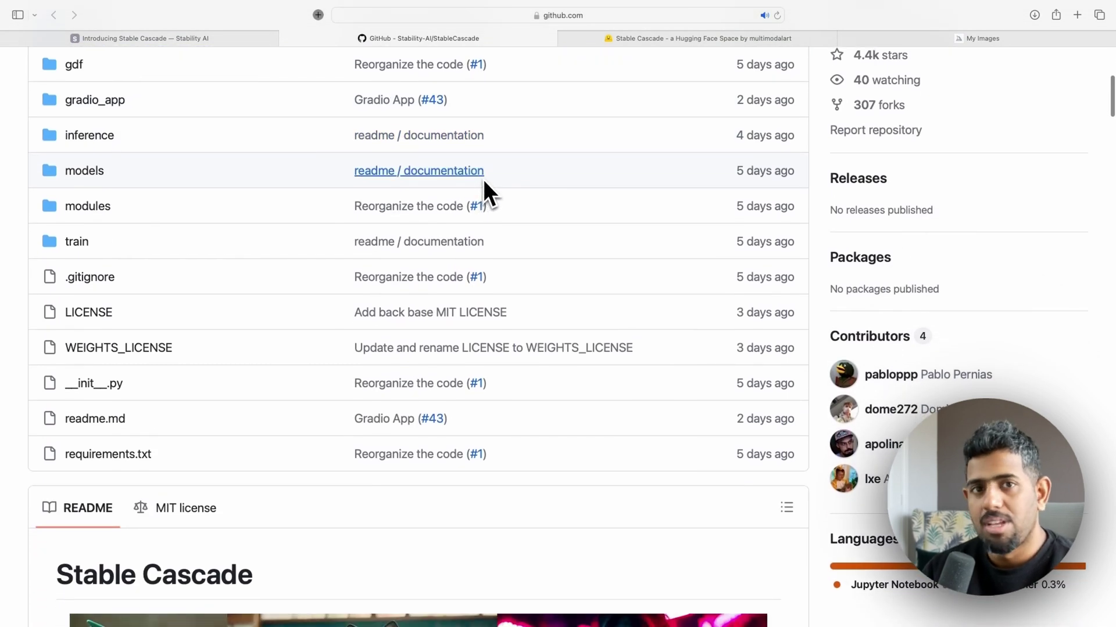
scroll(490, 176, down, 1)
scroll(490, 176, down, 10)
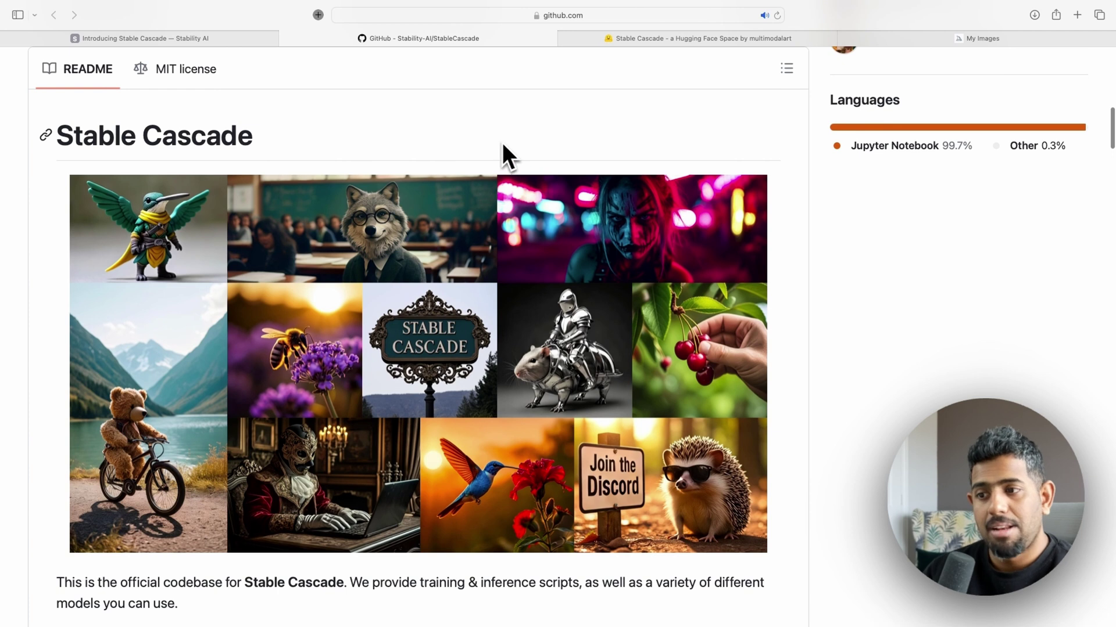
scroll(459, 326, down, 2)
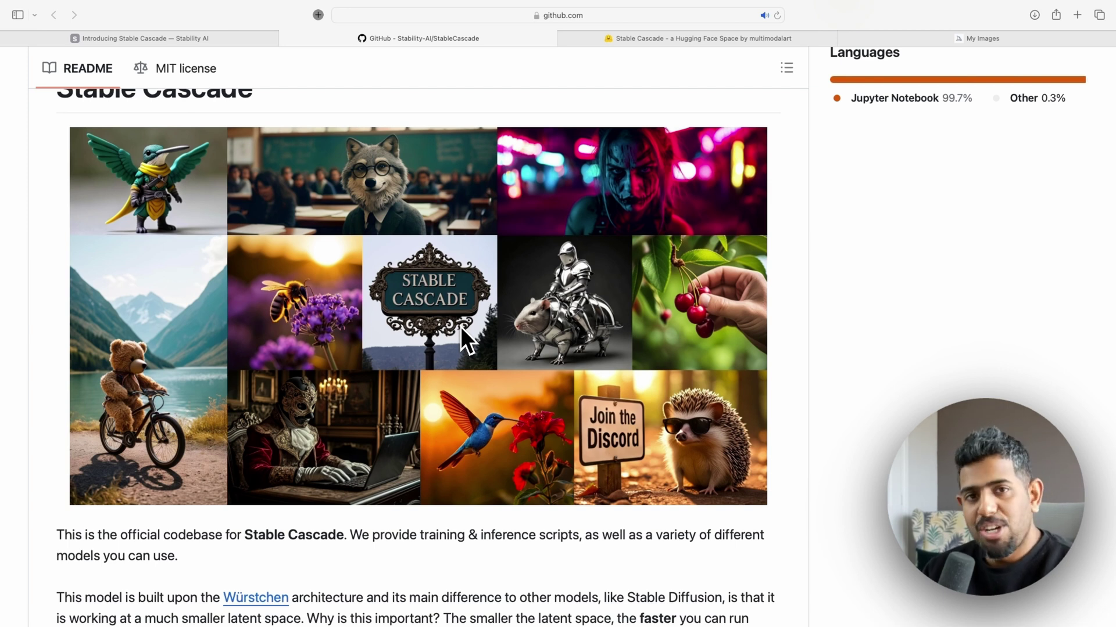
scroll(433, 352, down, 1)
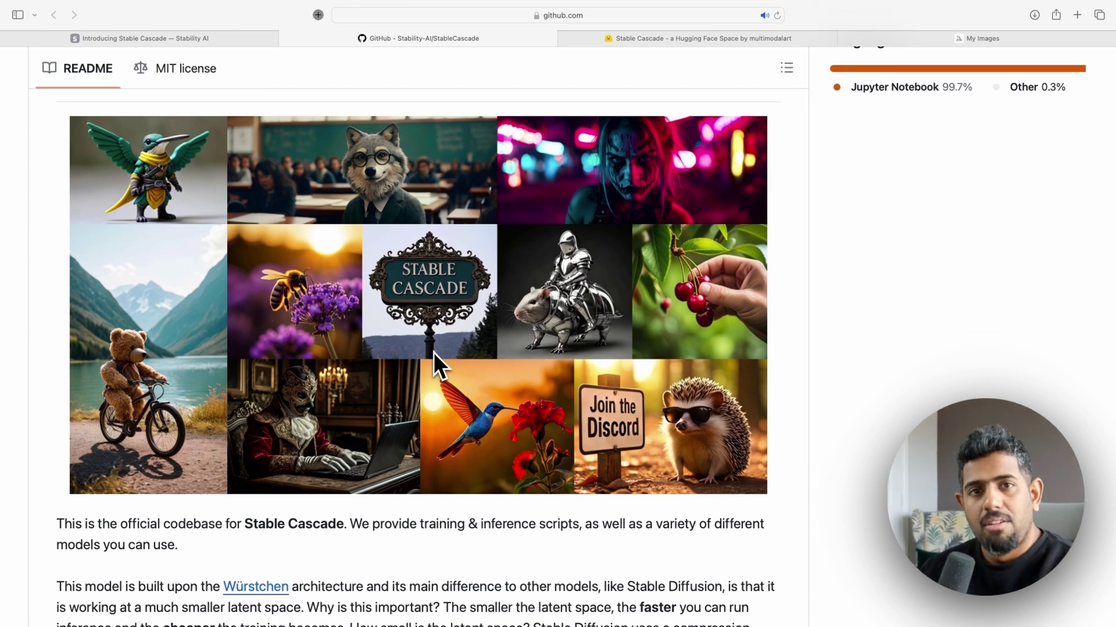